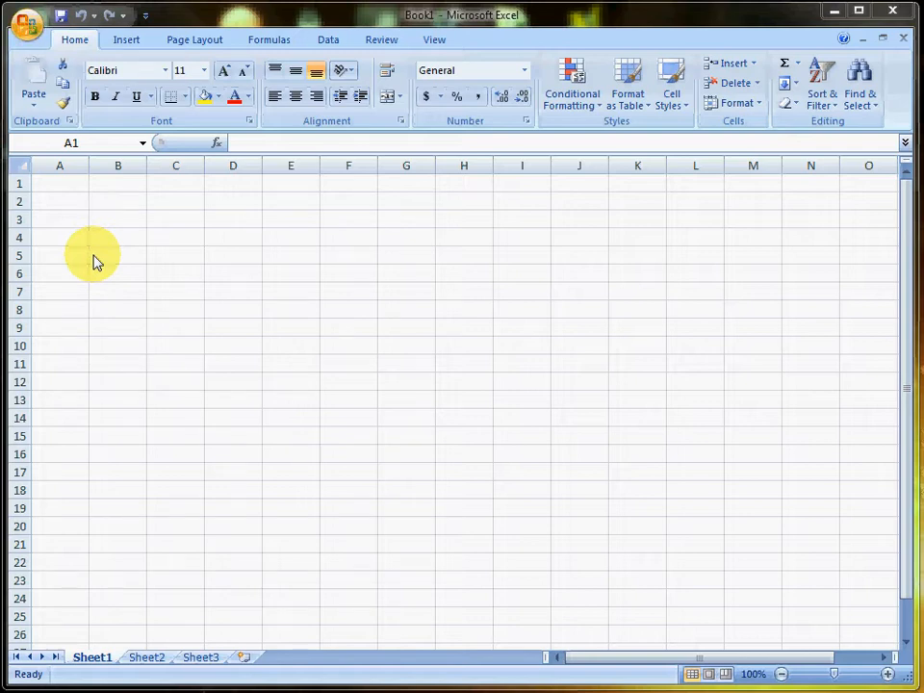
- Enter the column headings Name in A1 and Score in B1
{"action": "left_click", "coordinate": [58, 183]}
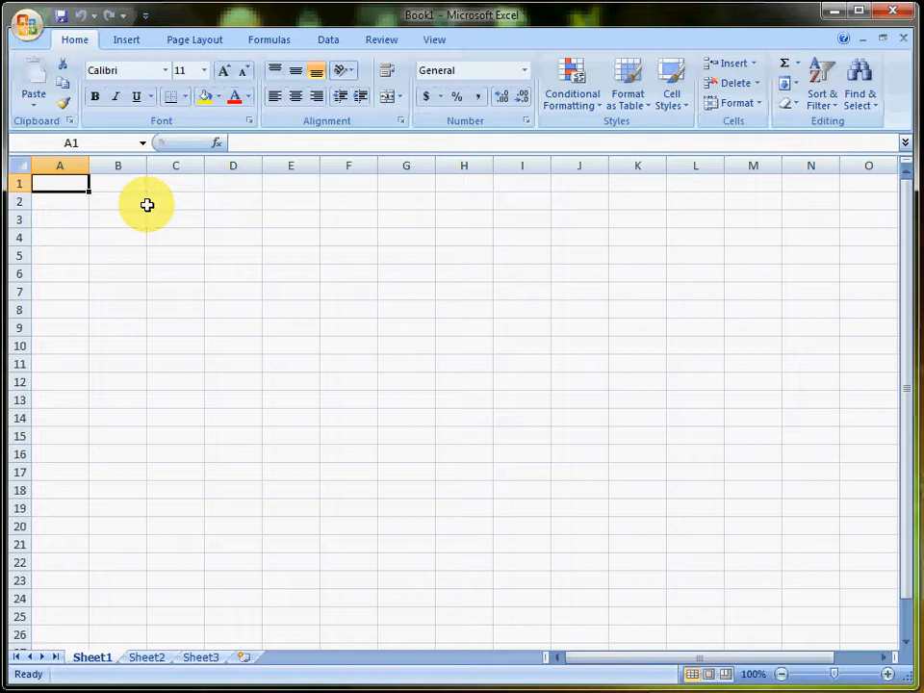
{"action": "type", "text": "Name"}
{"action": "key", "text": "Tab"}
{"action": "type", "text": "Sco"}
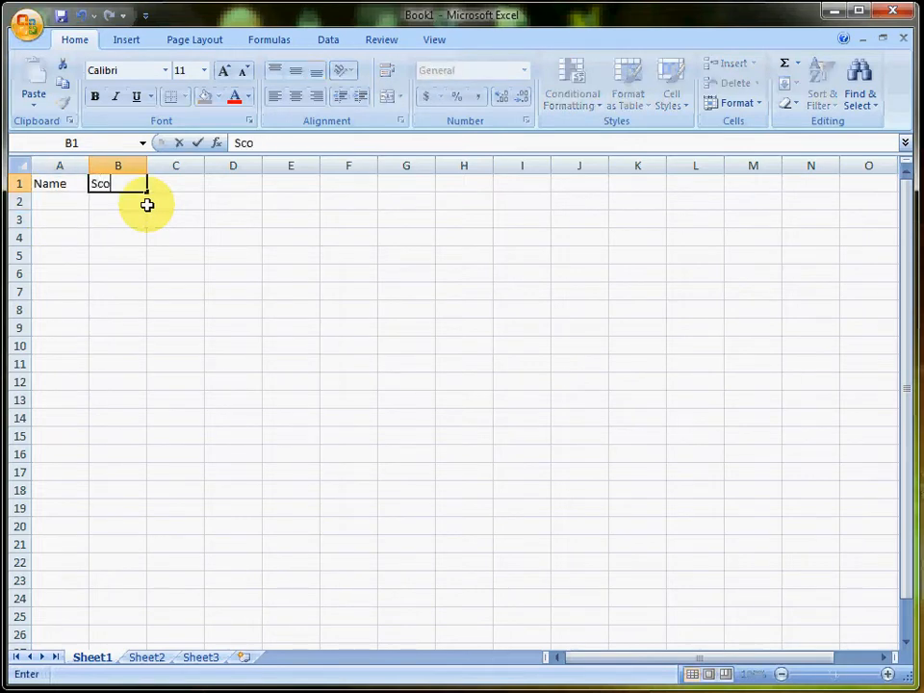
{"action": "type", "text": "re"}
{"action": "key", "text": "ctrl+Return"}
- Enter the first four player names under the Name heading in A2:A5
{"action": "key", "text": "Left"}
{"action": "key", "text": "Down"}
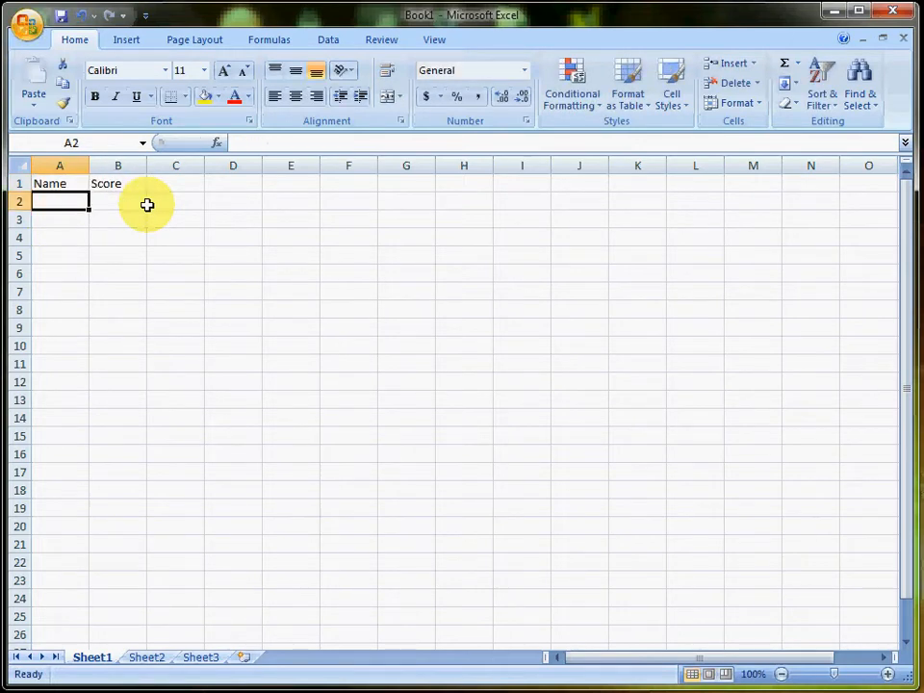
{"action": "type", "text": "Adam"}
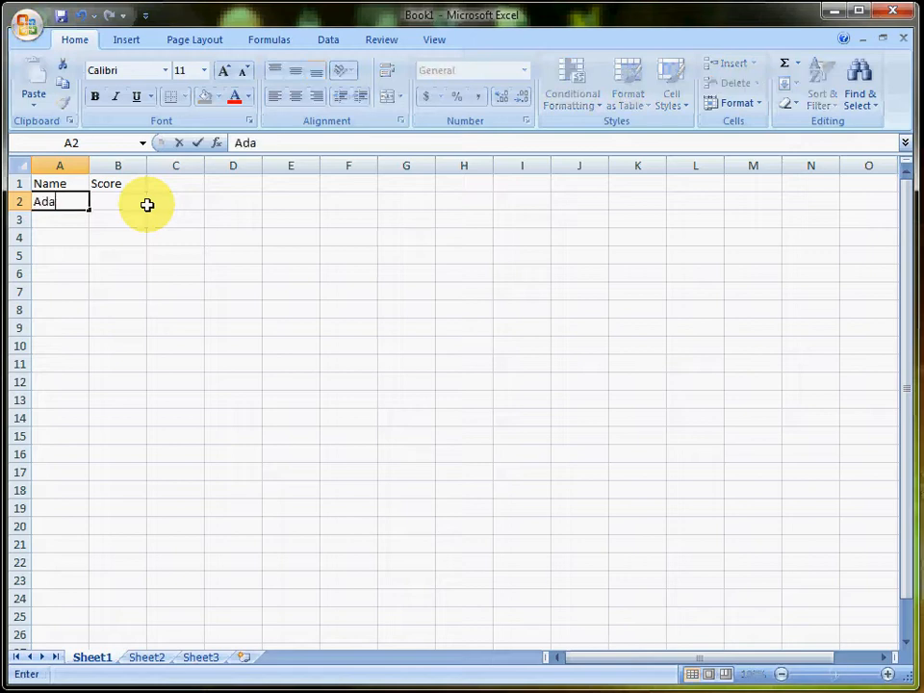
{"action": "key", "text": "Return"}
{"action": "type", "text": "Joe"}
{"action": "key", "text": "Return"}
{"action": "type", "text": "Mike"}
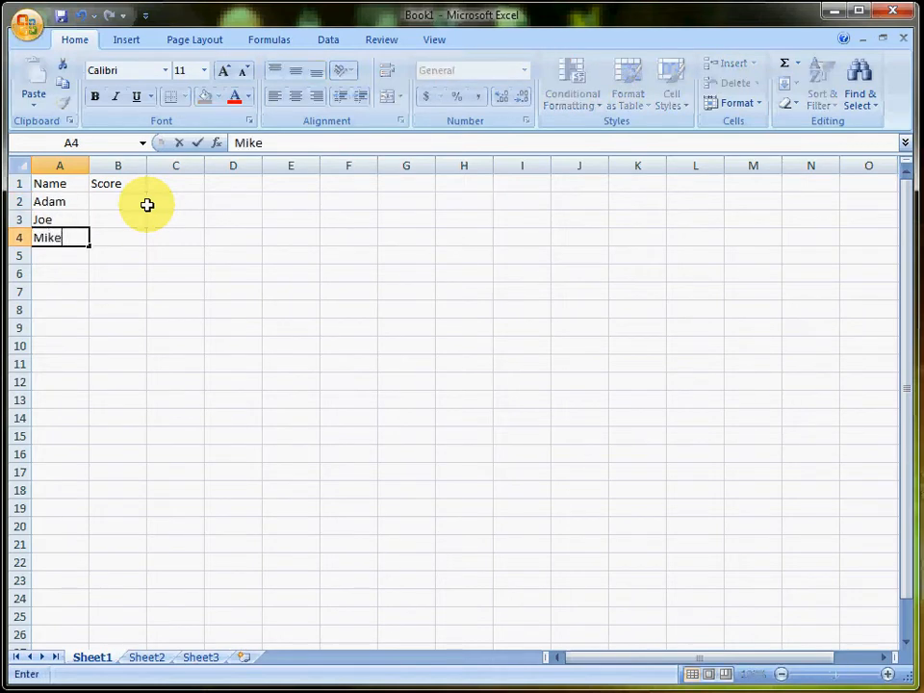
{"action": "key", "text": "Return"}
{"action": "type", "text": "Bob"}
{"action": "key", "text": "Return"}
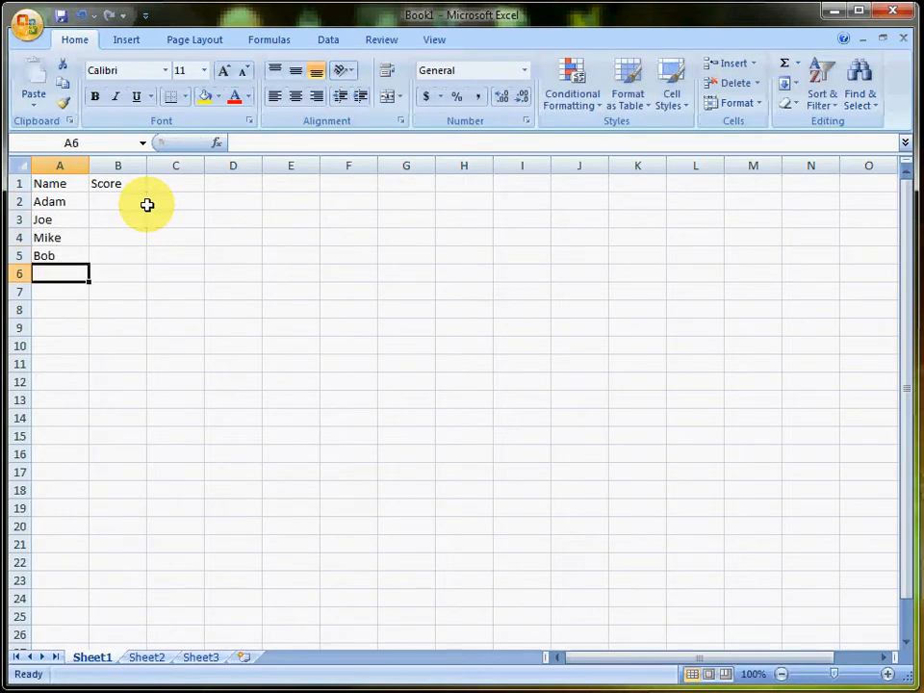
- Extend the Name column with four more player names in A6:A9
{"action": "type", "text": "Sherry"}
{"action": "key", "text": "Return"}
{"action": "type", "text": "Dianne"}
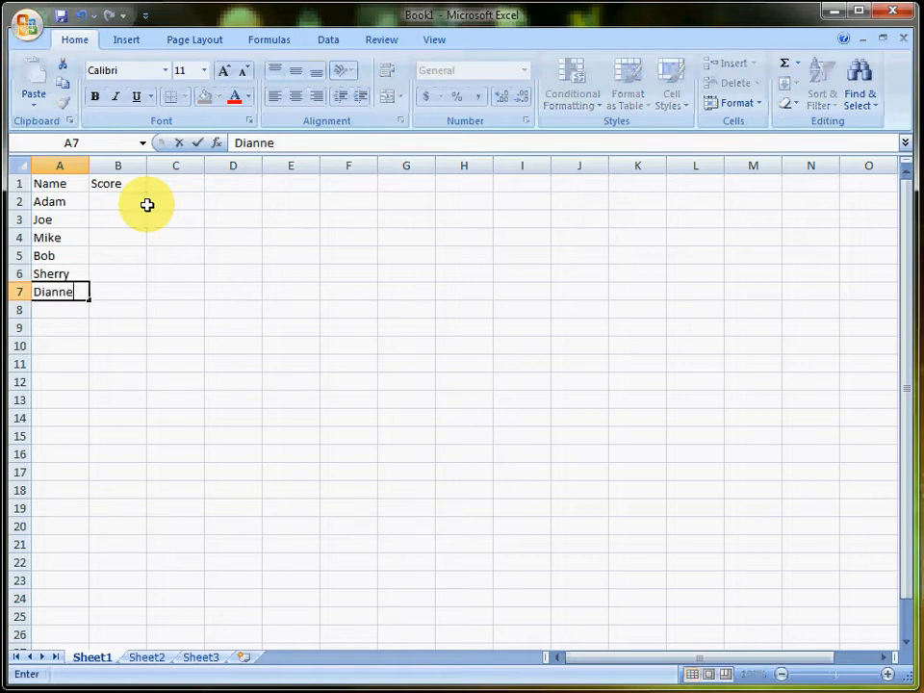
{"action": "key", "text": "Return"}
{"action": "type", "text": "Jacob"}
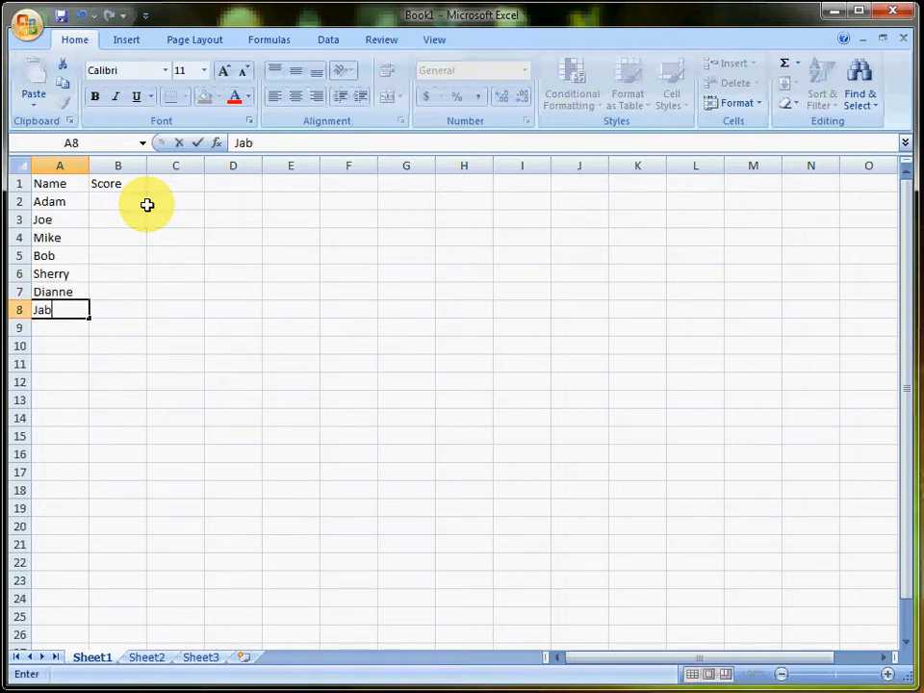
{"action": "key", "text": "Return"}
{"action": "type", "text": "Mary"}
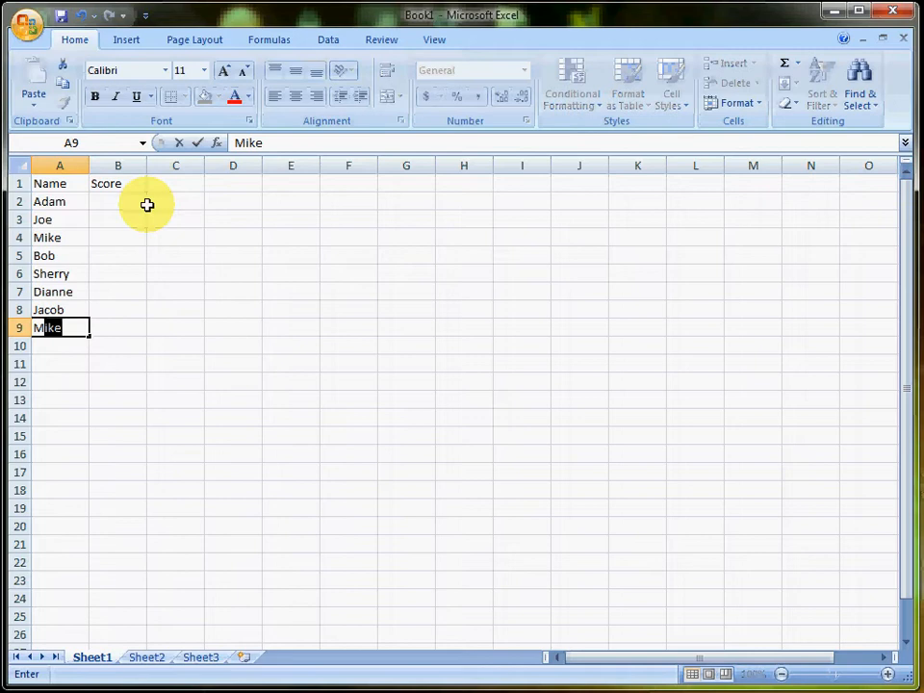
{"action": "key", "text": "Return"}
- Fill in the scores 50, 42, 43 and 15 for the first four players in B2:B5
{"action": "key", "text": "Up"}
{"action": "key", "text": "Up"}
{"action": "key", "text": "Right"}
{"action": "key", "text": "Up"}
{"action": "key", "text": "Up"}
{"action": "key", "text": "Up"}
{"action": "key", "text": "Up"}
{"action": "key", "text": "Up"}
{"action": "key", "text": "Up"}
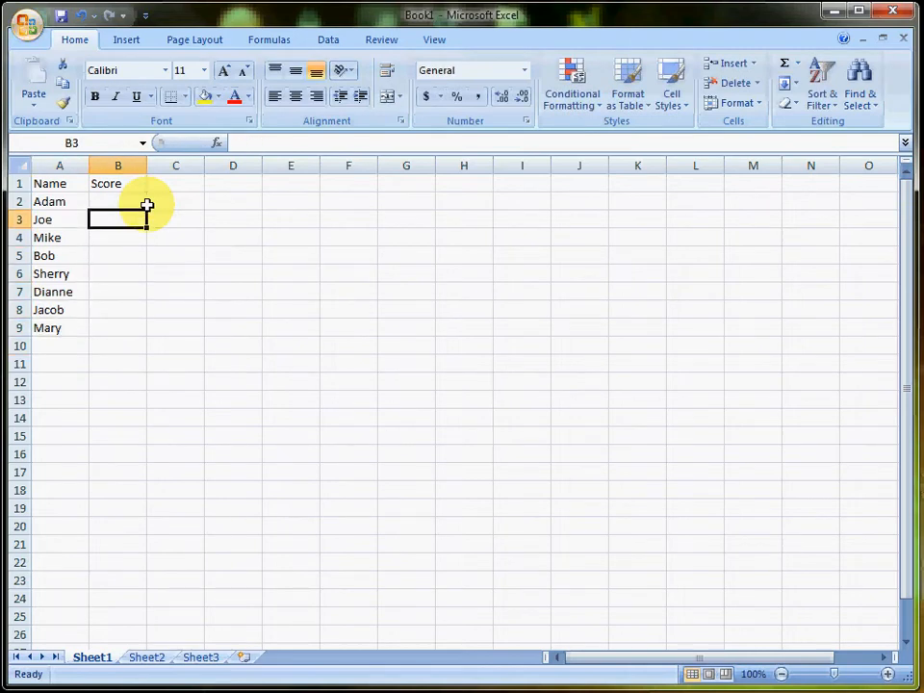
{"action": "type", "text": "50"}
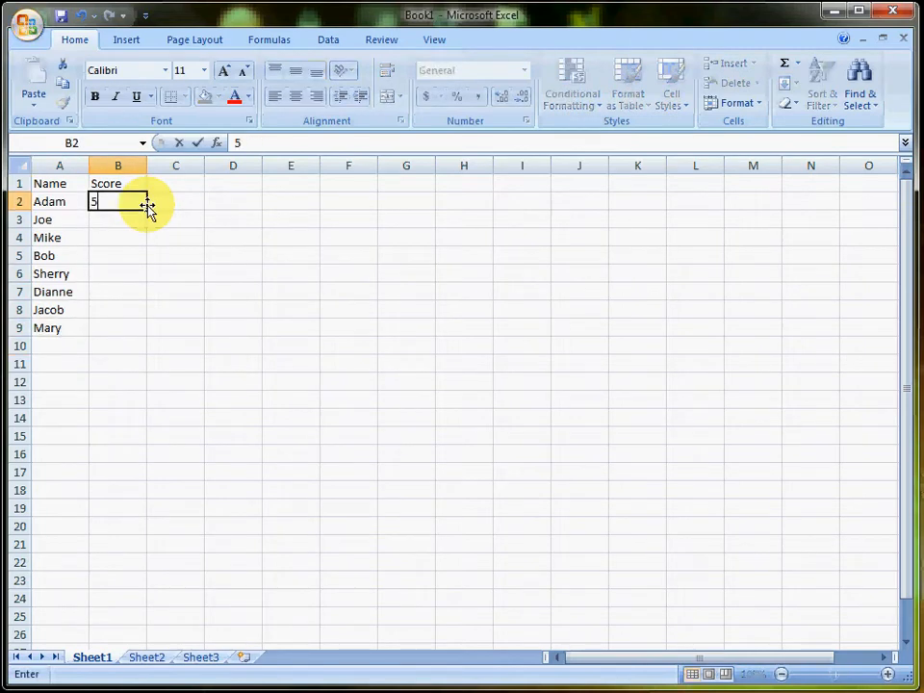
{"action": "key", "text": "Return"}
{"action": "type", "text": "42"}
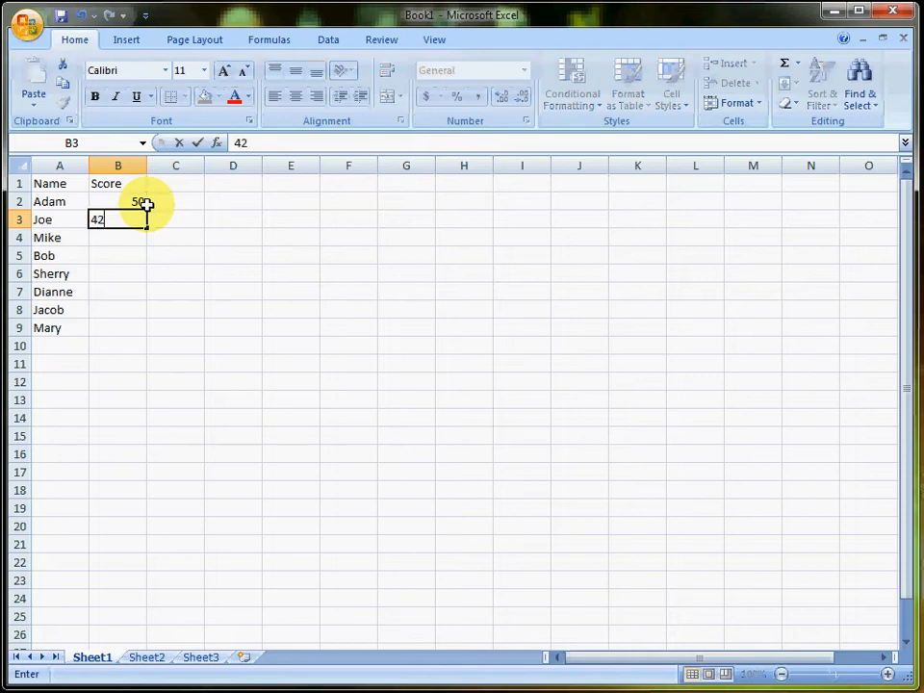
{"action": "key", "text": "Return"}
{"action": "key", "text": "Return"}
{"action": "key", "text": "Up"}
{"action": "type", "text": "43"}
{"action": "key", "text": "Return"}
{"action": "type", "text": "15"}
{"action": "key", "text": "Return"}
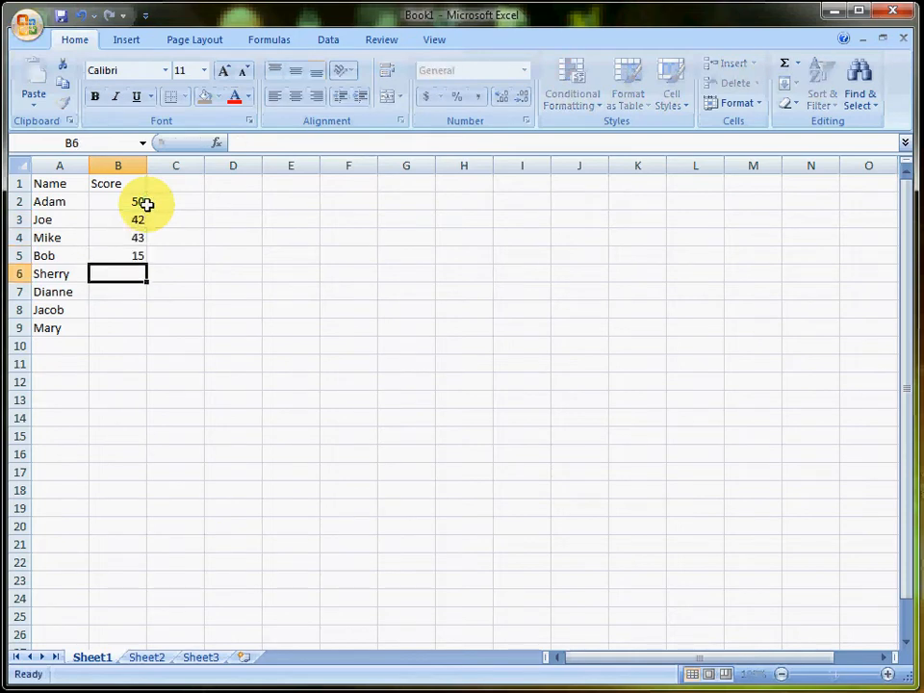
- Fill in the scores 789, 45, 45 and 32 for the remaining players in B6:B9
{"action": "type", "text": "789"}
{"action": "key", "text": "Return"}
{"action": "type", "text": "45"}
{"action": "key", "text": "Return"}
{"action": "type", "text": "45"}
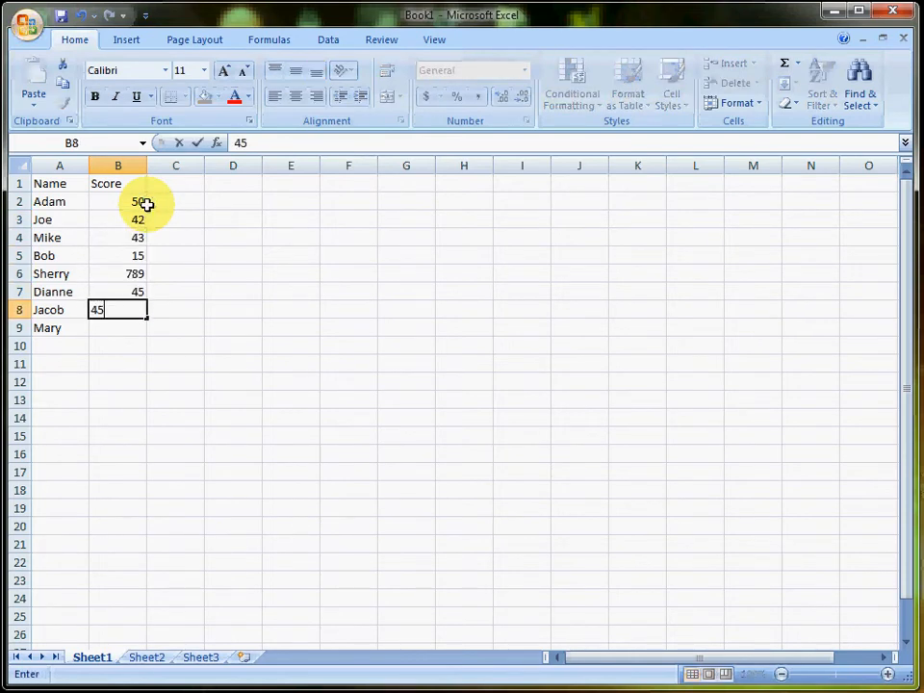
{"action": "key", "text": "Return"}
{"action": "type", "text": "32"}
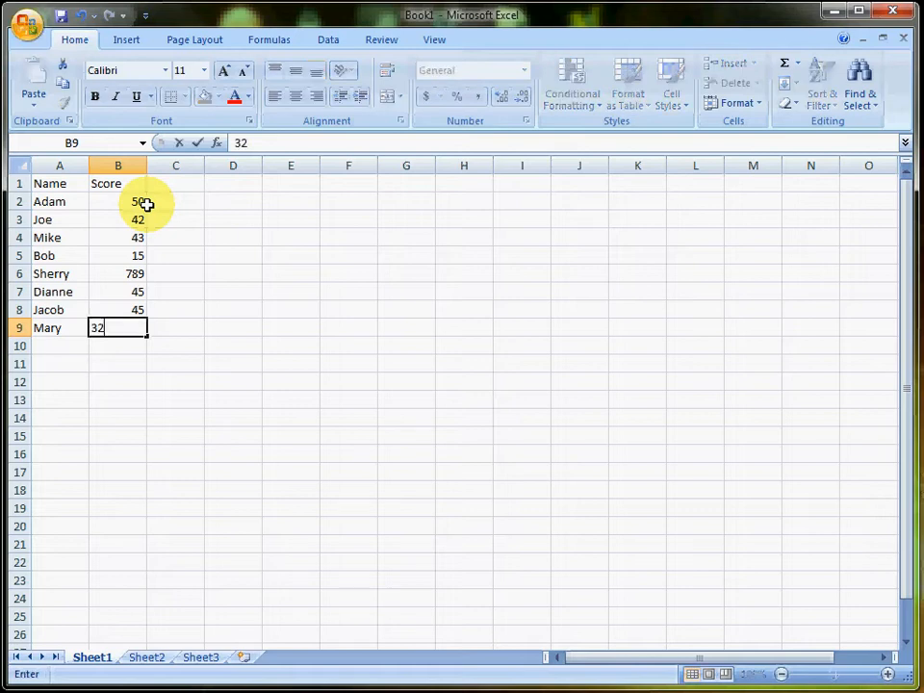
{"action": "key", "text": "Return"}
{"action": "key", "text": "Return"}
{"action": "key", "text": "Up"}
{"action": "key", "text": "Up"}
{"action": "key", "text": "Up"}
{"action": "key", "text": "Up"}
{"action": "key", "text": "Left"}
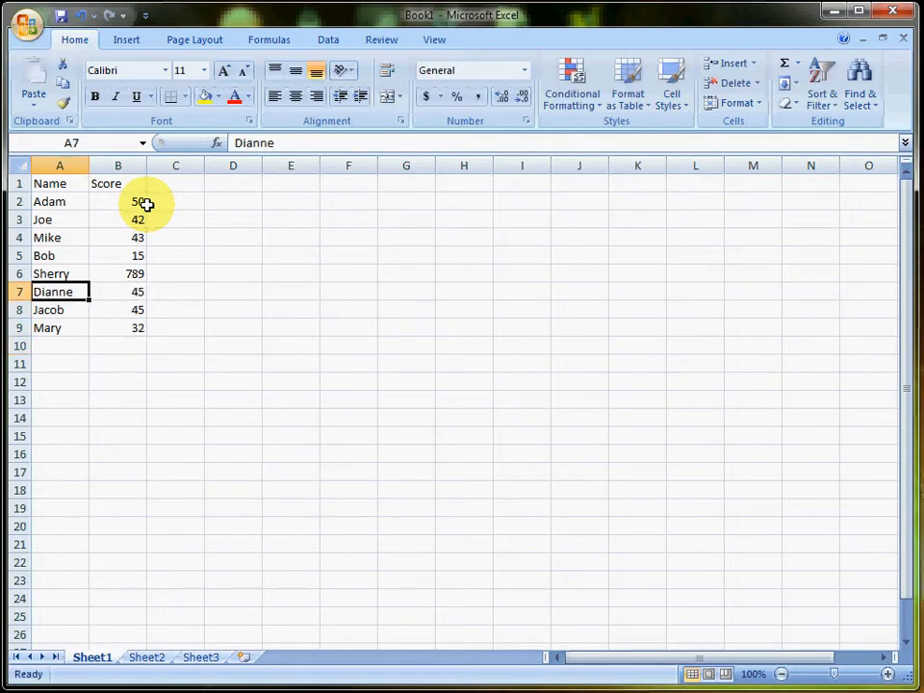
{"action": "key", "text": "Up"}
{"action": "key", "text": "Up"}
{"action": "key", "text": "Up"}
- Rename the Sheet1 worksheet to Game 1
{"action": "double_click", "coordinate": [99, 654]}
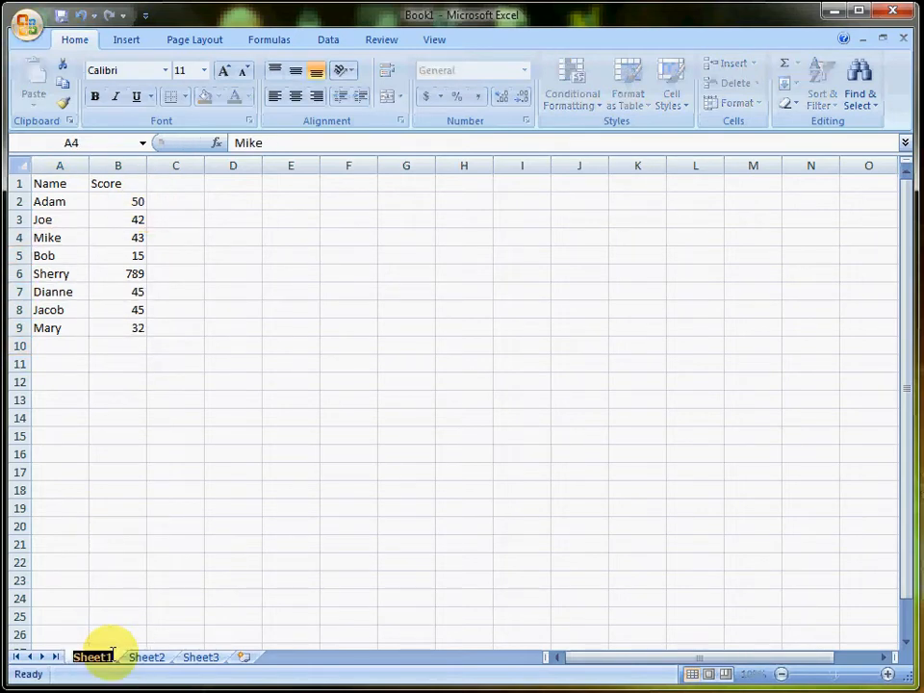
{"action": "type", "text": "Game 1"}
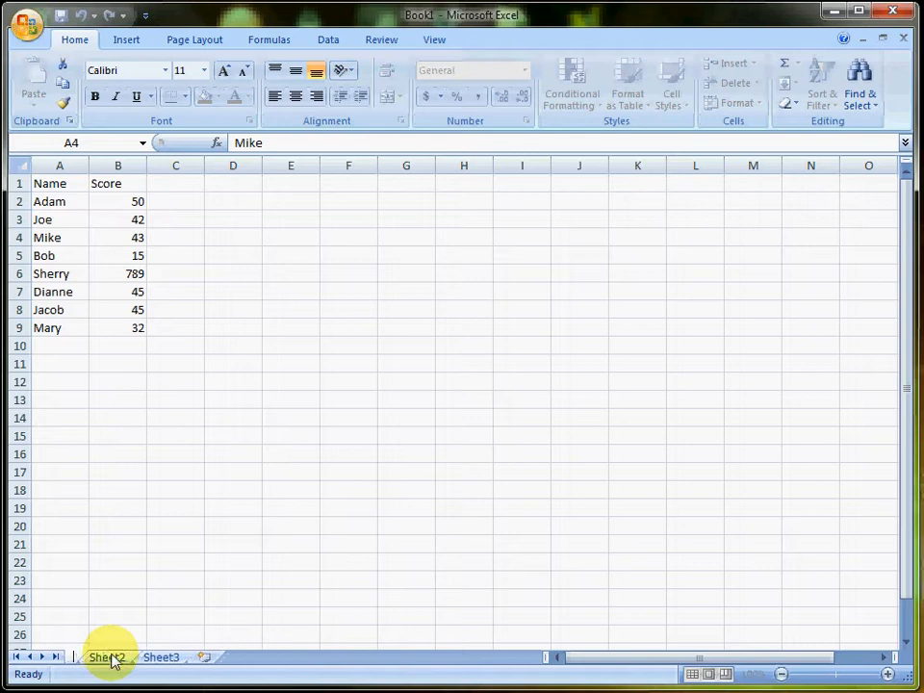
{"action": "key", "text": "Return"}
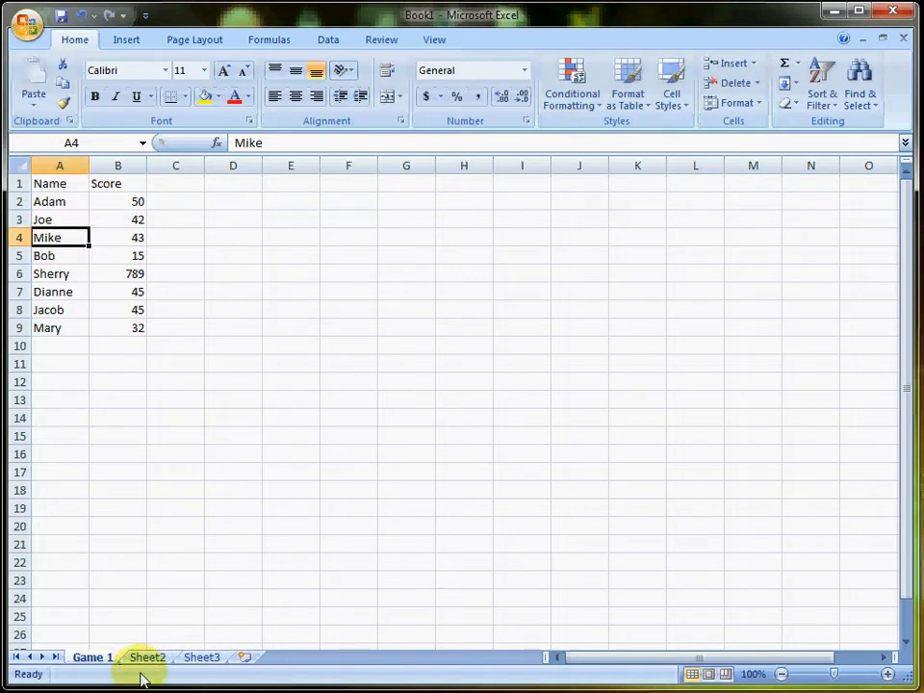
- Rename the Sheet2 worksheet to Player Roster
{"action": "left_click", "coordinate": [139, 664]}
{"action": "double_click", "coordinate": [142, 659]}
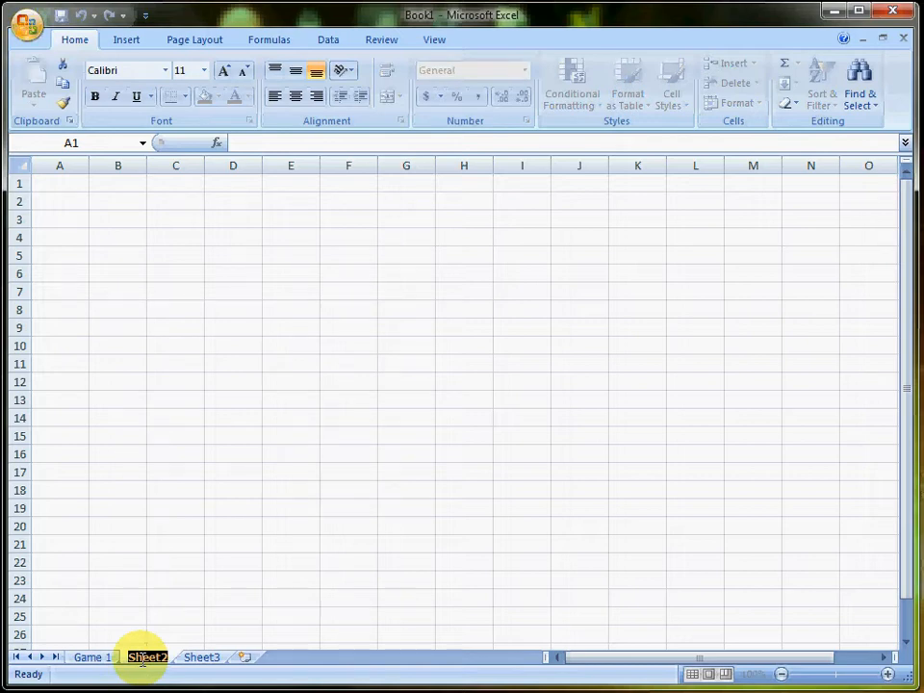
{"action": "type", "text": "Player Roster"}
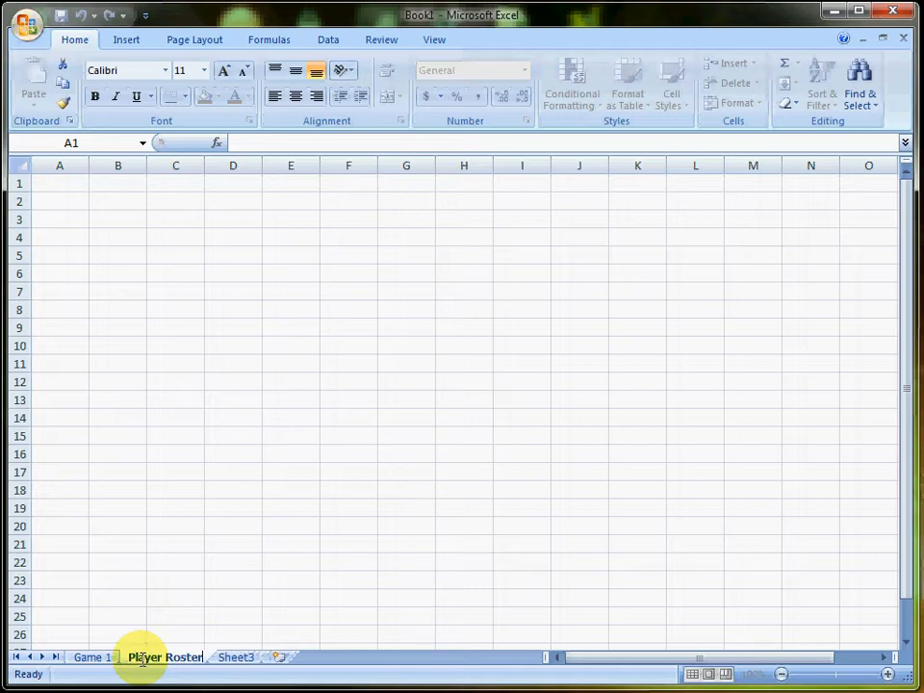
{"action": "key", "text": "Return"}
- Copy the Name column, A1:A9, from the Game 1 sheet to A1 of the Player Roster sheet
{"action": "left_click", "coordinate": [93, 658]}
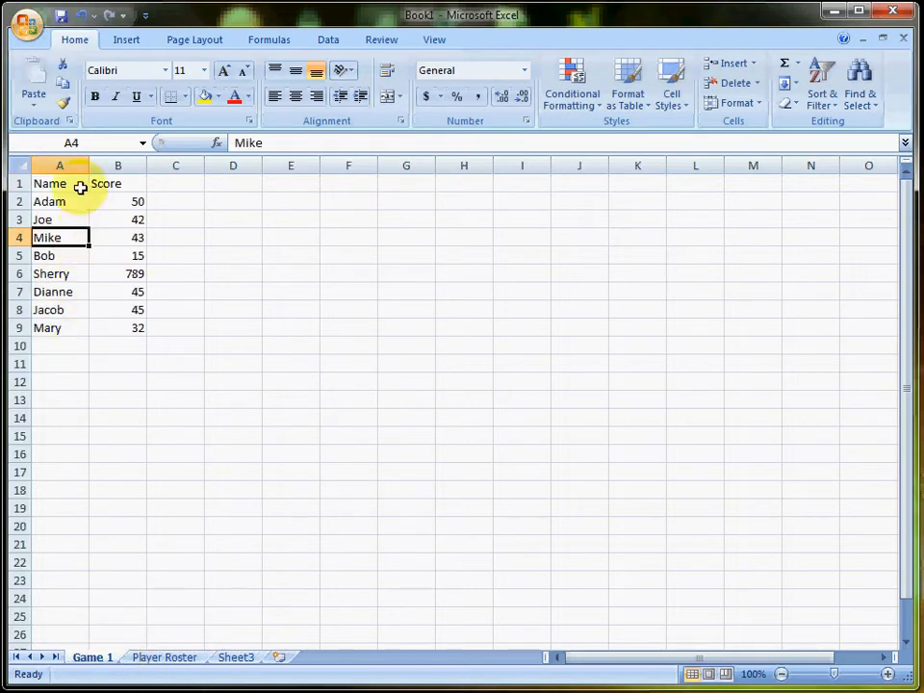
{"action": "left_click_drag", "start_coordinate": [81, 188], "coordinate": [62, 320]}
{"action": "key", "text": "ctrl+c"}
{"action": "left_click", "coordinate": [164, 658]}
{"action": "key", "text": "ctrl+v"}
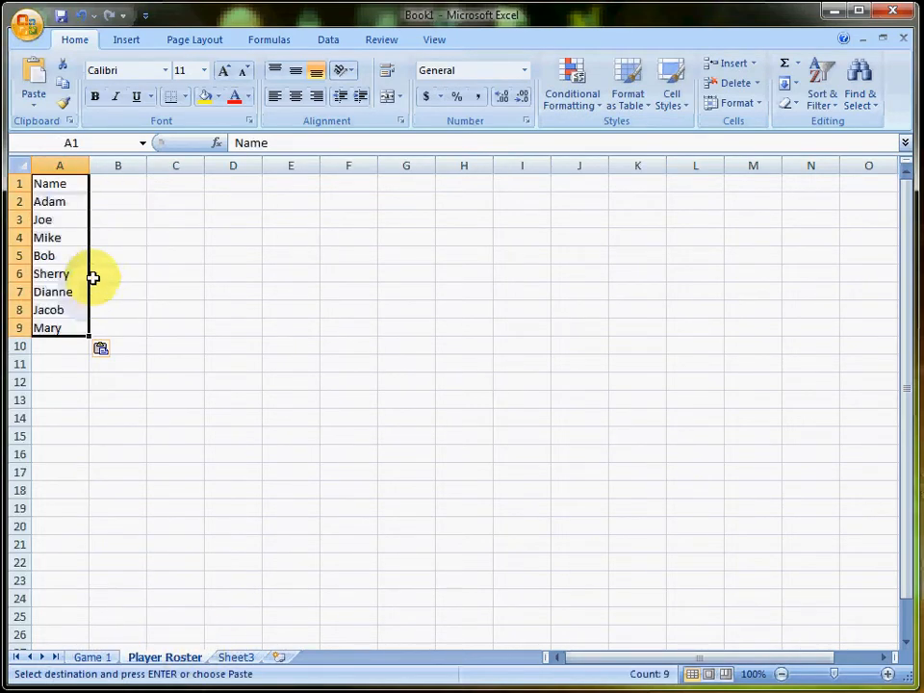
- Add four more player names below the copied roster, in A10:A13
{"action": "left_click", "coordinate": [82, 328]}
{"action": "left_click", "coordinate": [78, 351]}
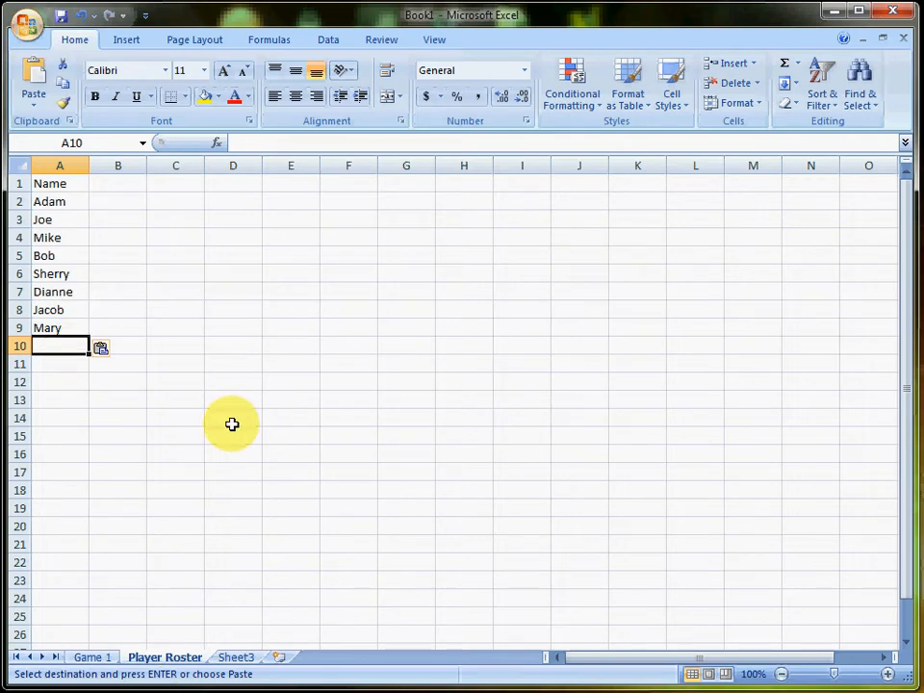
{"action": "type", "text": "Sam"}
{"action": "key", "text": "Return"}
{"action": "type", "text": "David"}
{"action": "key", "text": "Return"}
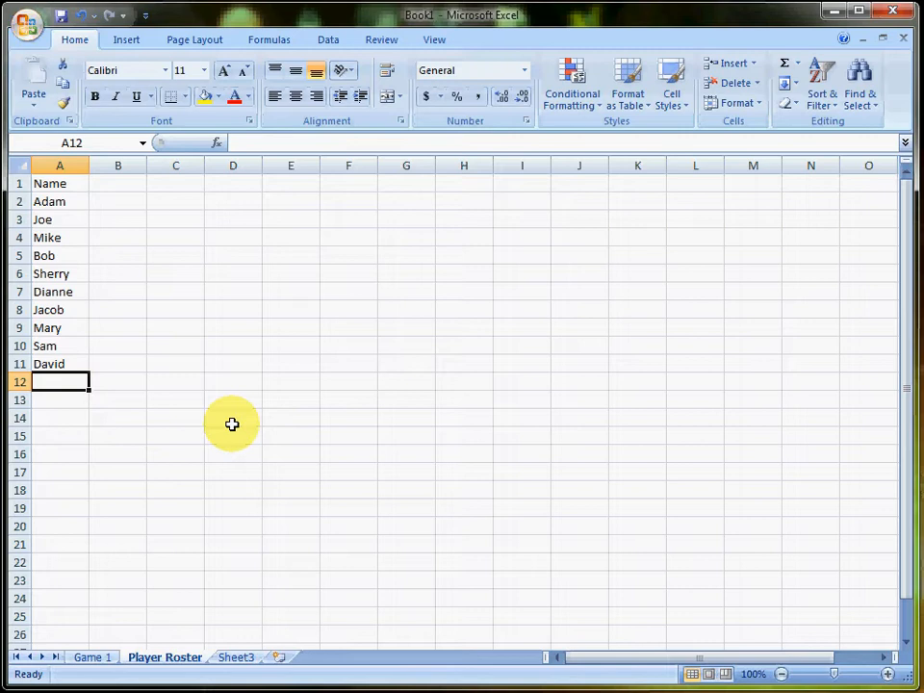
{"action": "type", "text": "Derek"}
{"action": "key", "text": "Return"}
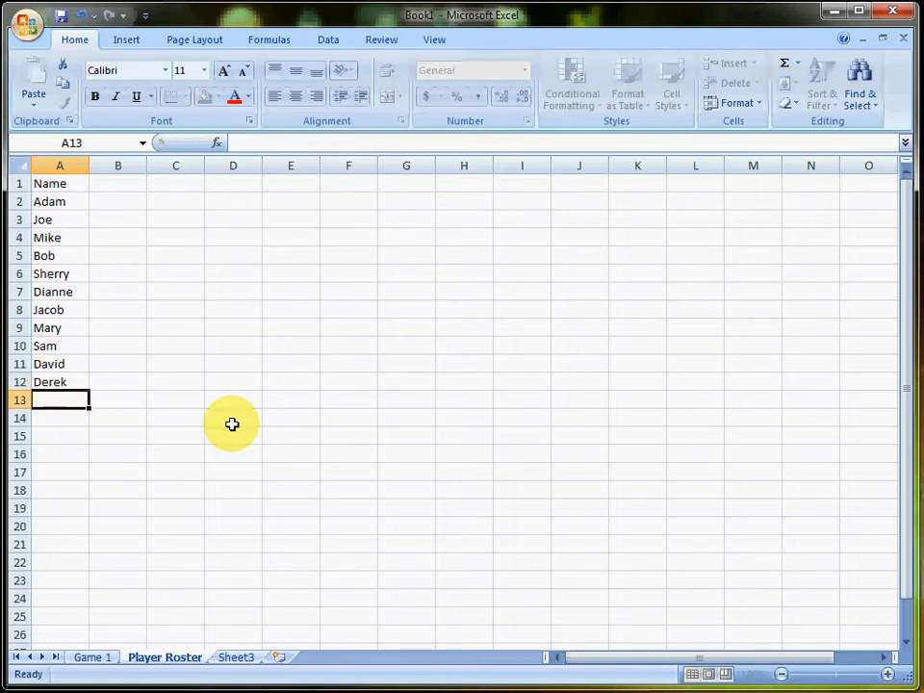
{"action": "type", "text": "Ishnoor"}
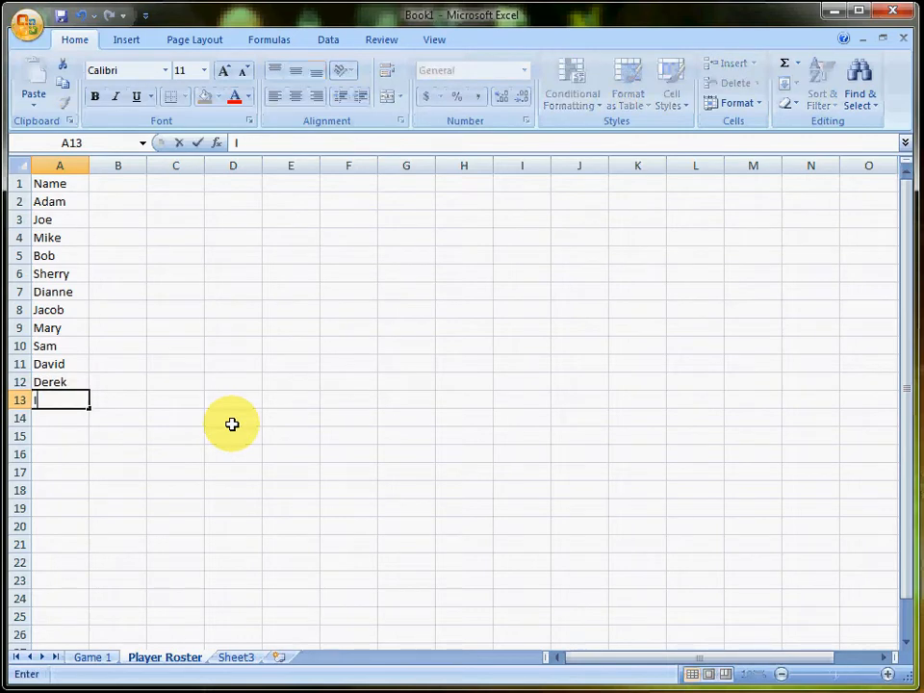
{"action": "key", "text": "Return"}
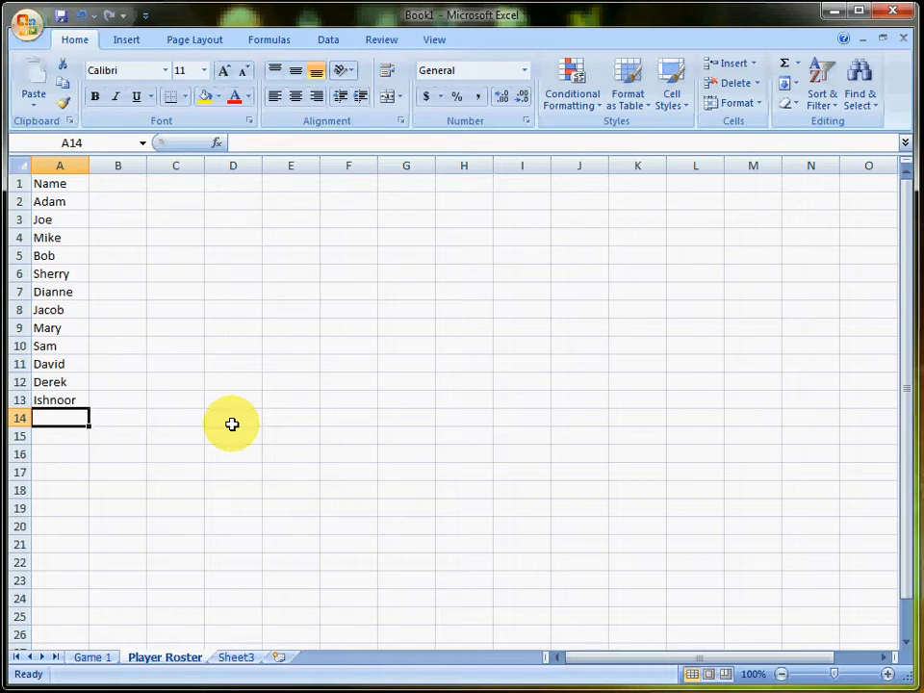
{"action": "key", "text": "Up"}
{"action": "key", "text": "shift+Up"}
{"action": "key", "text": "shift+Up"}
{"action": "key", "text": "shift+Up"}
{"action": "key", "text": "shift+Up"}
{"action": "key", "text": "shift+Up"}
{"action": "key", "text": "shift+Up"}
{"action": "key", "text": "shift+Up"}
{"action": "key", "text": "shift+Up"}
{"action": "key", "text": "shift+Up"}
{"action": "key", "text": "shift+Up"}
{"action": "key", "text": "shift+Up"}
{"action": "key", "text": "shift+Up"}
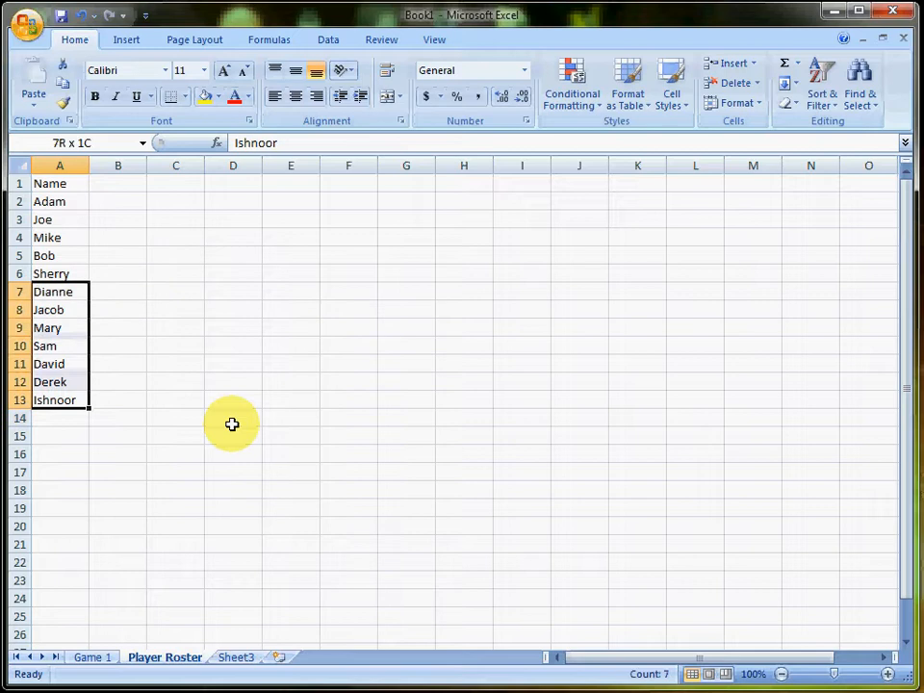
- Enter the heading Score in B1 of the Player Roster sheet
{"action": "key", "text": "Right"}
{"action": "key", "text": "Up"}
{"action": "key", "text": "Up"}
{"action": "key", "text": "Up"}
{"action": "key", "text": "Up"}
{"action": "key", "text": "Up"}
{"action": "key", "text": "Up"}
{"action": "key", "text": "Up"}
{"action": "key", "text": "Up"}
{"action": "key", "text": "Up"}
{"action": "key", "text": "Up"}
{"action": "key", "text": "Up"}
{"action": "key", "text": "Up"}
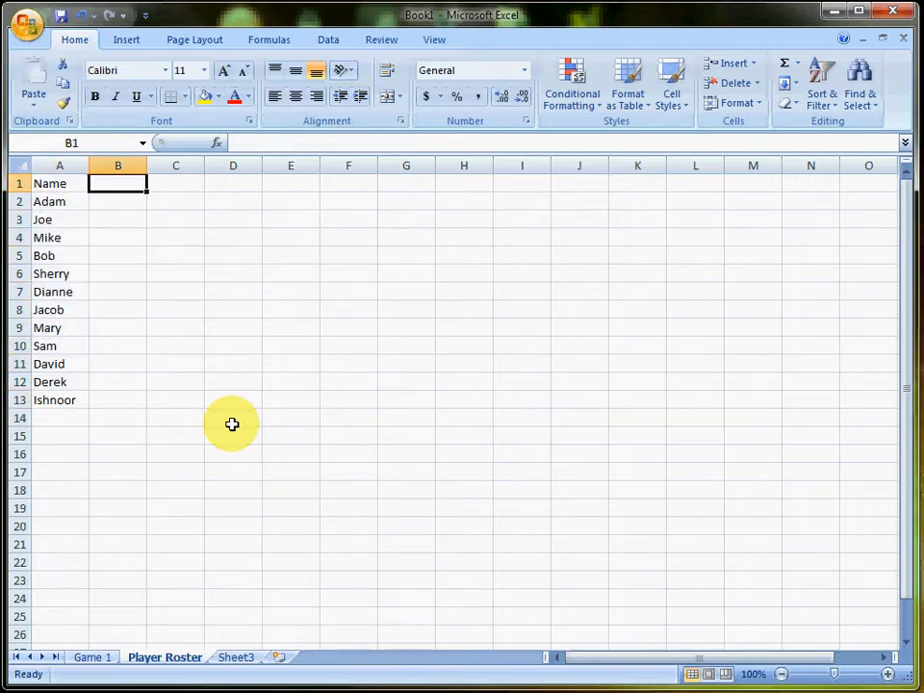
{"action": "type", "text": "Score"}
{"action": "key", "text": "Return"}
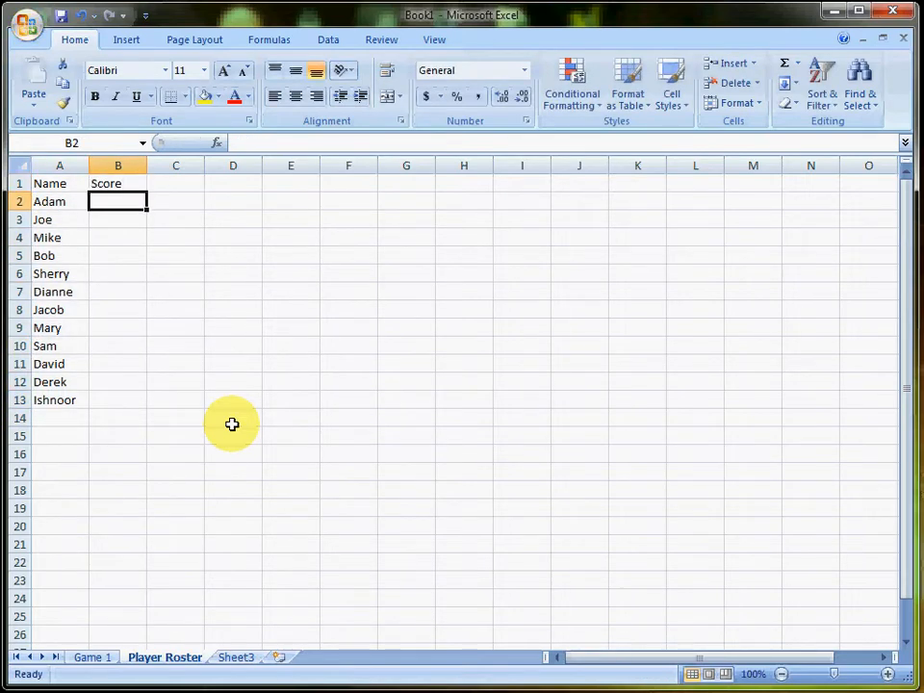
{"action": "key", "text": "Left"}
{"action": "key", "text": "Right"}
{"action": "key", "text": "Left"}
{"action": "key", "text": "shift+Down"}
{"action": "key", "text": "shift+Down"}
{"action": "key", "text": "shift+Down"}
{"action": "key", "text": "shift+Down"}
{"action": "key", "text": "shift+Down"}
{"action": "key", "text": "shift+Down"}
{"action": "key", "text": "shift+Down"}
{"action": "key", "text": "shift+Down"}
{"action": "key", "text": "shift+Down"}
{"action": "key", "text": "shift+Down"}
{"action": "key", "text": "shift+Down"}
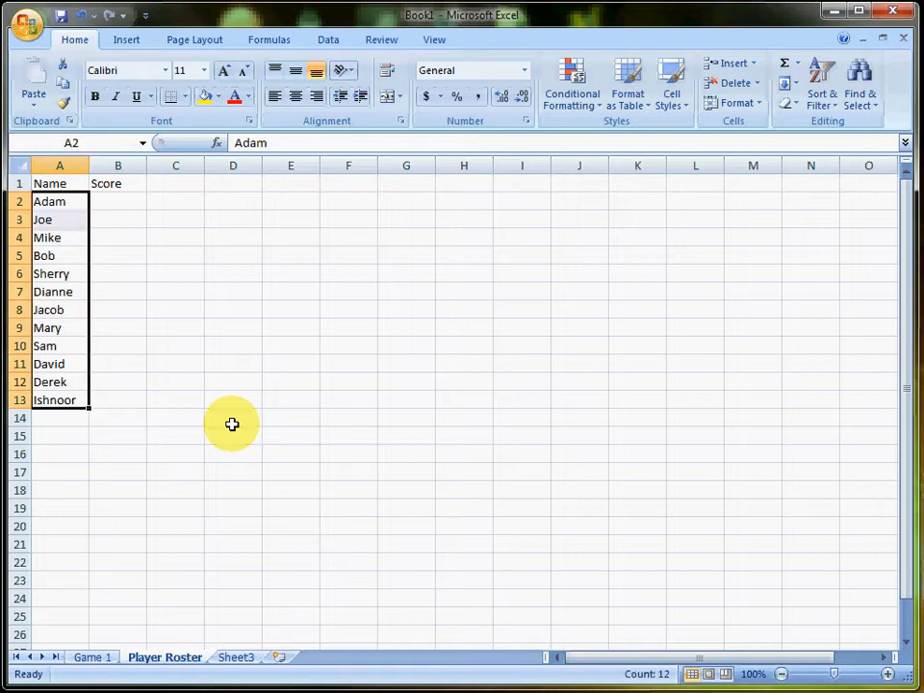
- Change the heading in B1 of the Player Roster sheet to Game 1 Score
{"action": "key", "text": "Right"}
{"action": "key", "text": "Up"}
{"action": "type", "text": "Ga"}
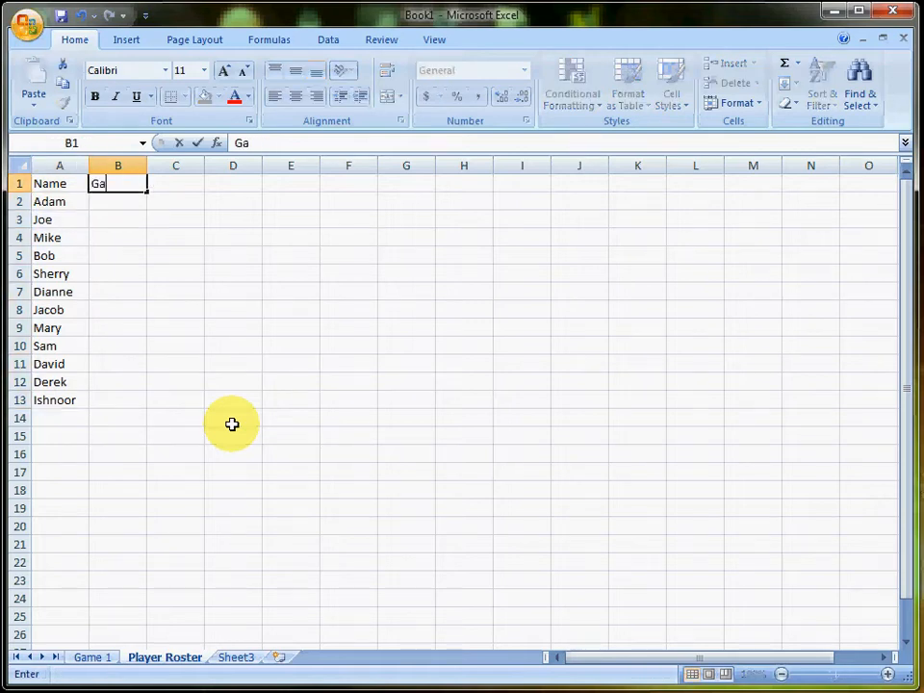
{"action": "type", "text": "me 1 Score"}
{"action": "key", "text": "Return"}
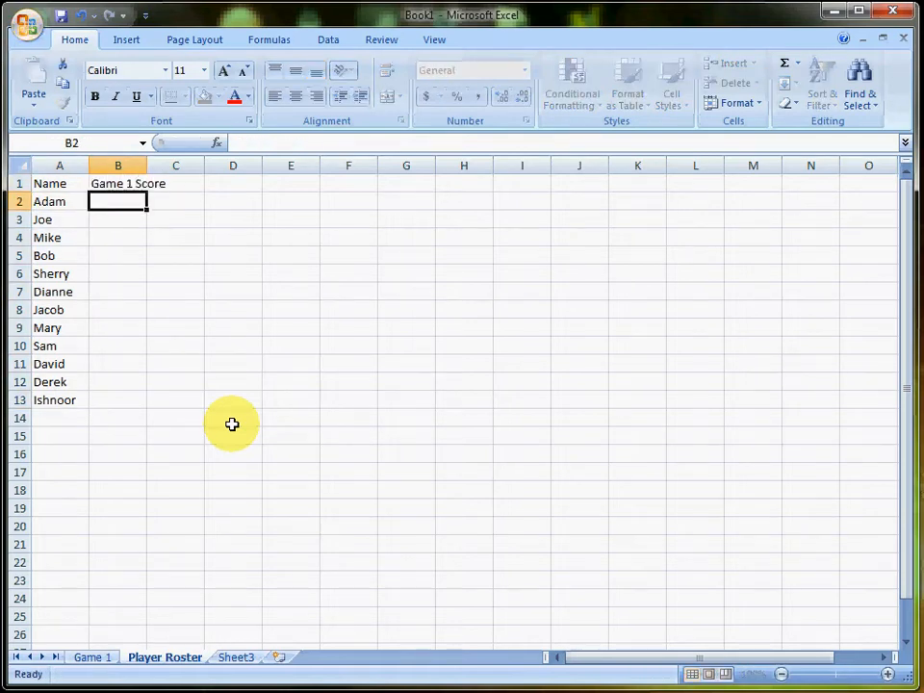
{"action": "type", "text": "=vlo"}
{"action": "key", "text": "Tab"}
{"action": "key", "text": "Left"}
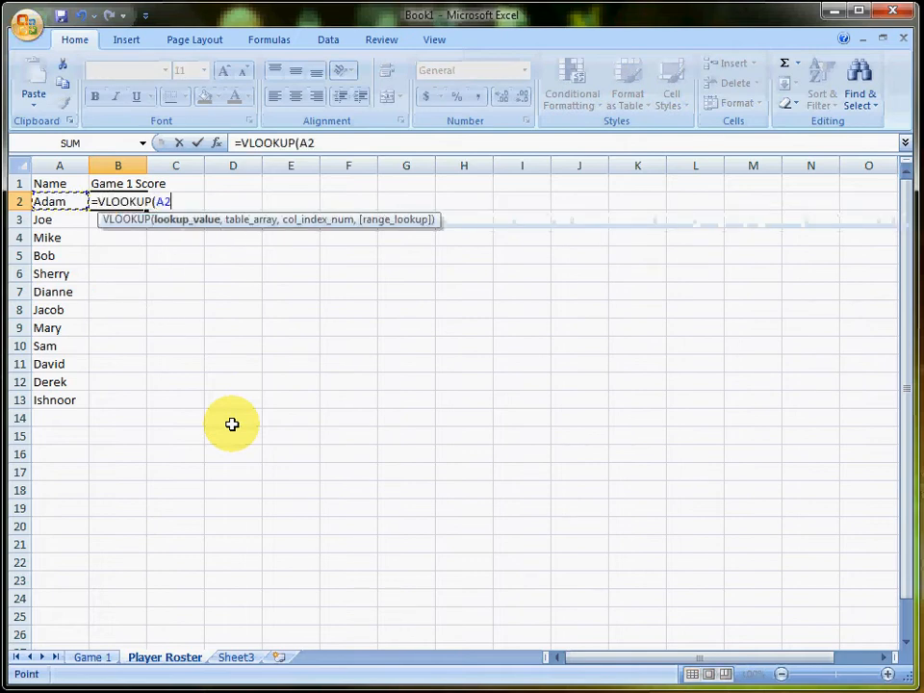
{"action": "type", "text": ","}
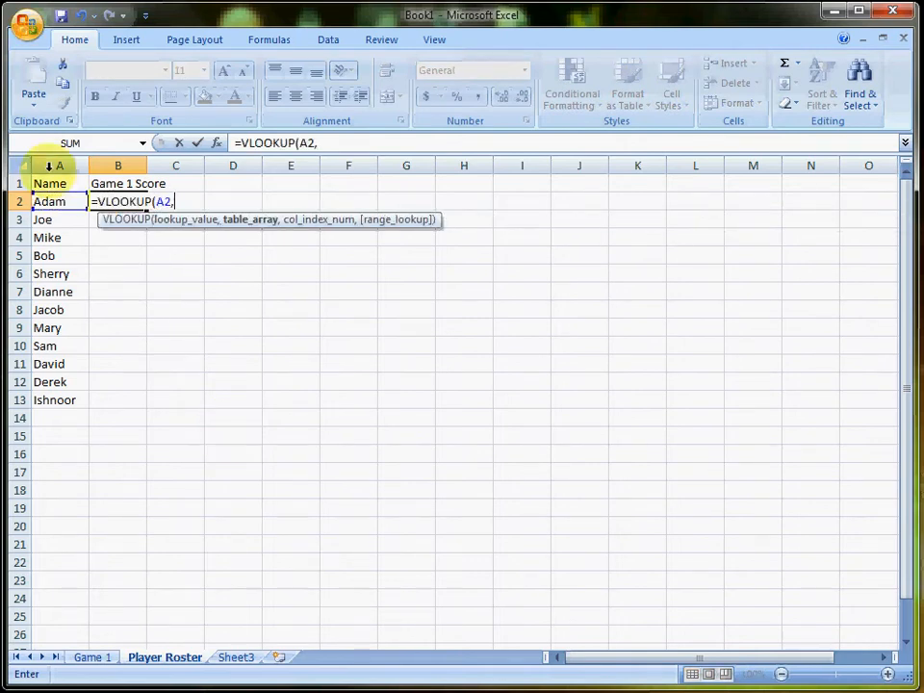
{"action": "left_click", "coordinate": [163, 203]}
{"action": "double_click", "coordinate": [162, 203]}
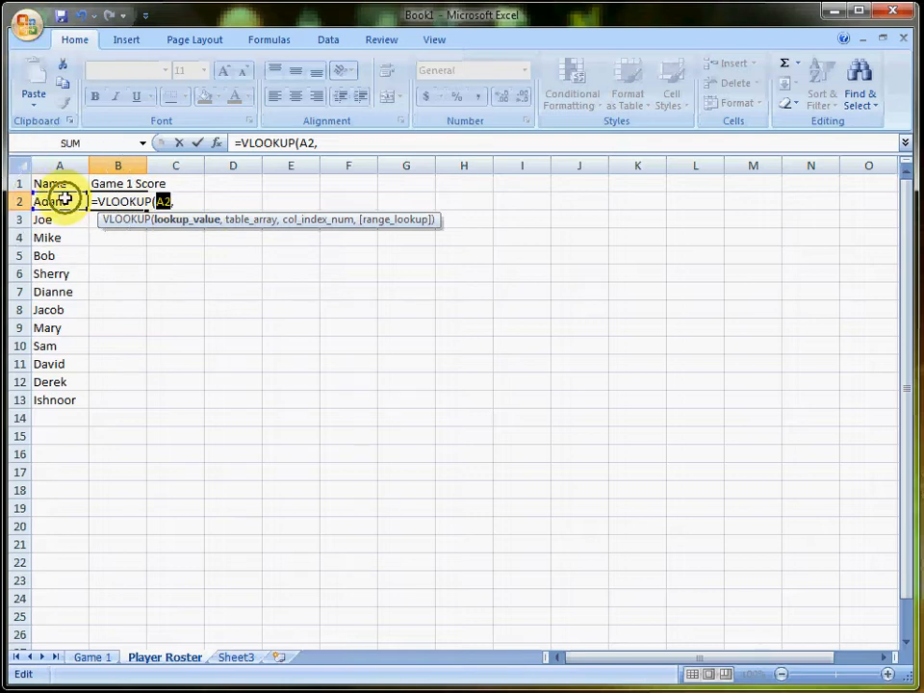
{"action": "left_click", "coordinate": [93, 657]}
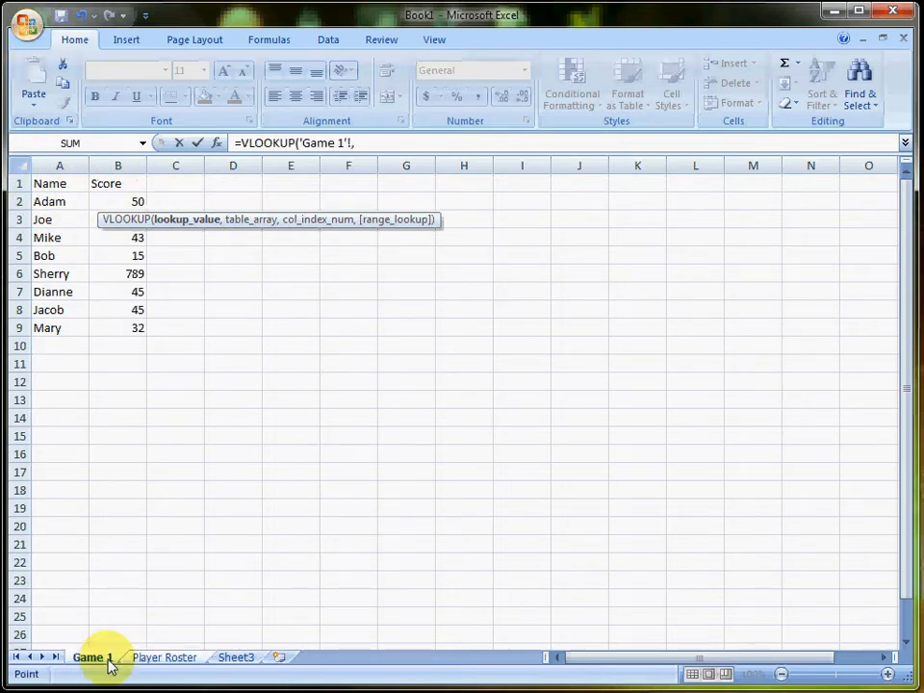
{"action": "left_click", "coordinate": [60, 165]}
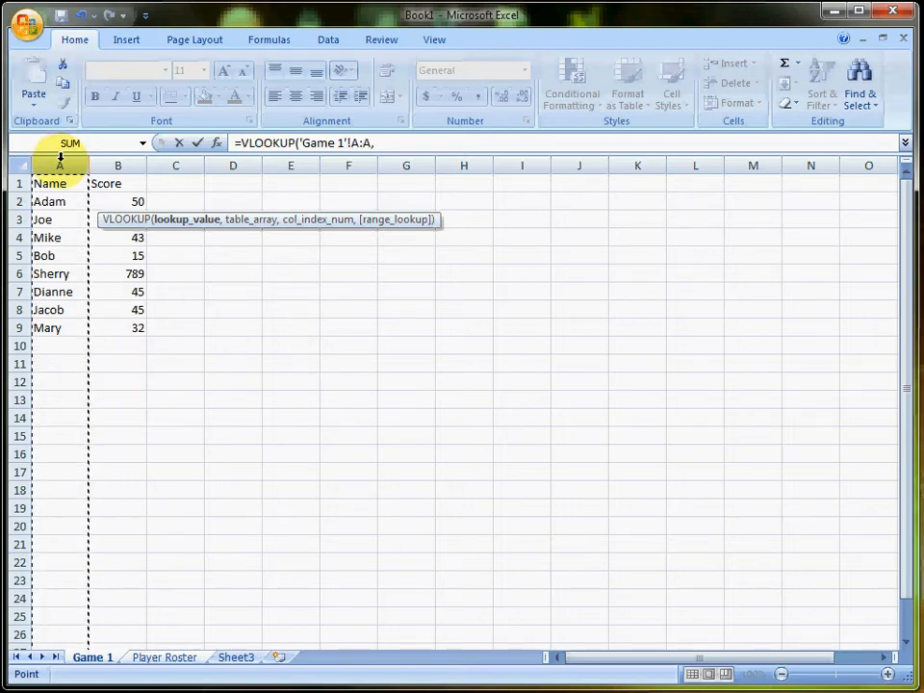
{"action": "mouse_move", "coordinate": [60, 157]}
{"action": "left_mouse_down"}
{"action": "mouse_move", "coordinate": [104, 171]}
{"action": "mouse_move", "coordinate": [109, 162]}
{"action": "mouse_move", "coordinate": [35, 155]}
{"action": "mouse_move", "coordinate": [124, 163]}
{"action": "mouse_move", "coordinate": [53, 151]}
{"action": "mouse_move", "coordinate": [44, 160]}
{"action": "mouse_move", "coordinate": [116, 163]}
{"action": "mouse_move", "coordinate": [27, 165]}
{"action": "mouse_move", "coordinate": [117, 167]}
{"action": "mouse_move", "coordinate": [67, 169]}
{"action": "mouse_move", "coordinate": [74, 177]}
{"action": "mouse_move", "coordinate": [62, 174]}
{"action": "mouse_move", "coordinate": [69, 163]}
{"action": "mouse_move", "coordinate": [87, 157]}
{"action": "mouse_move", "coordinate": [84, 165]}
{"action": "mouse_move", "coordinate": [98, 161]}
{"action": "mouse_move", "coordinate": [78, 163]}
{"action": "mouse_move", "coordinate": [185, 167]}
{"action": "mouse_move", "coordinate": [70, 161]}
{"action": "mouse_move", "coordinate": [235, 165]}
{"action": "mouse_move", "coordinate": [64, 164]}
{"action": "left_mouse_up"}
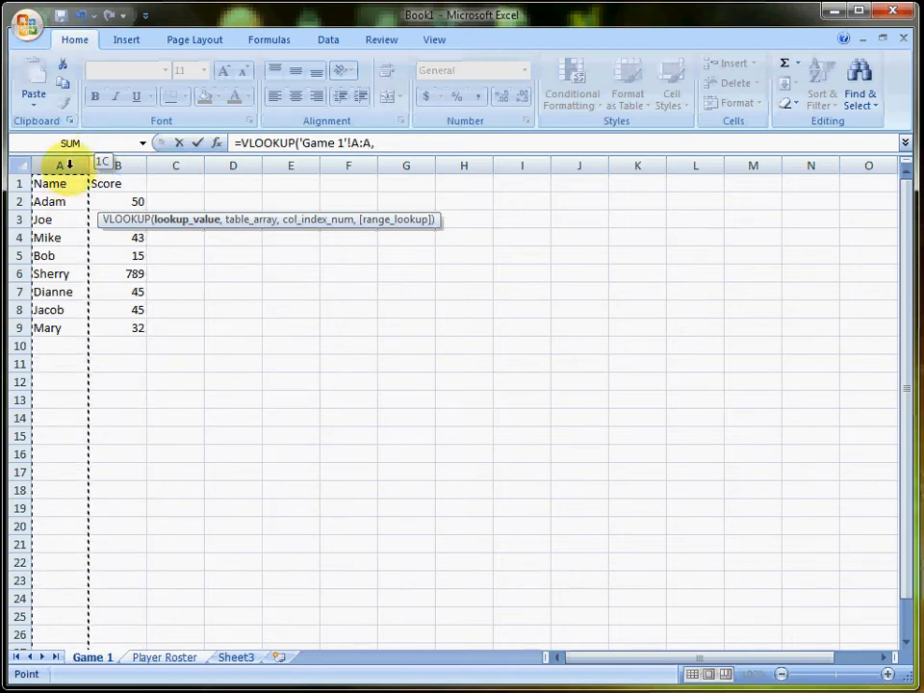
{"action": "left_click_drag", "start_coordinate": [69, 164], "coordinate": [121, 156]}
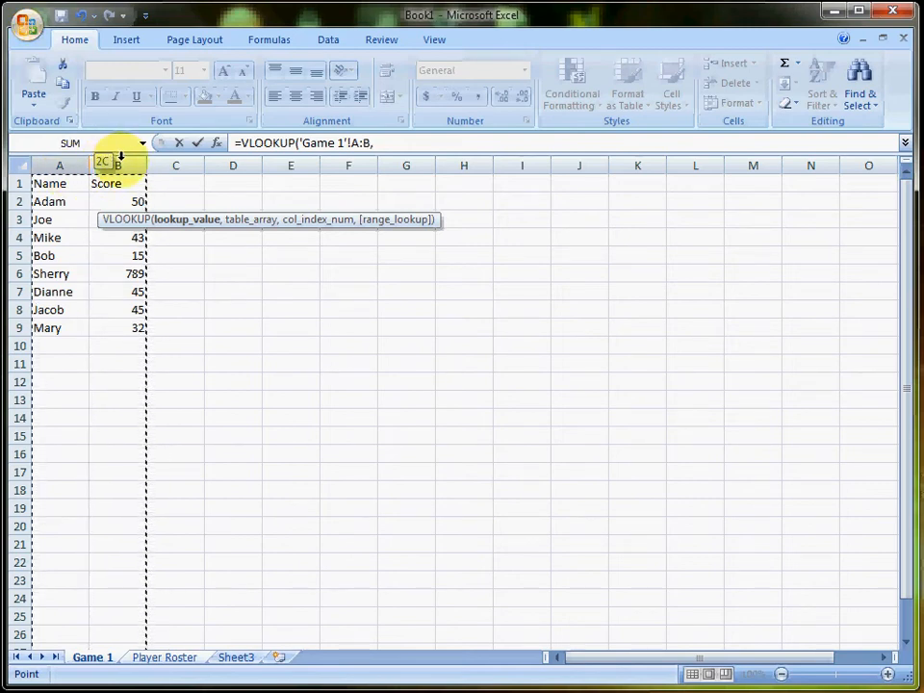
{"action": "left_click_drag", "start_coordinate": [120, 156], "coordinate": [165, 173]}
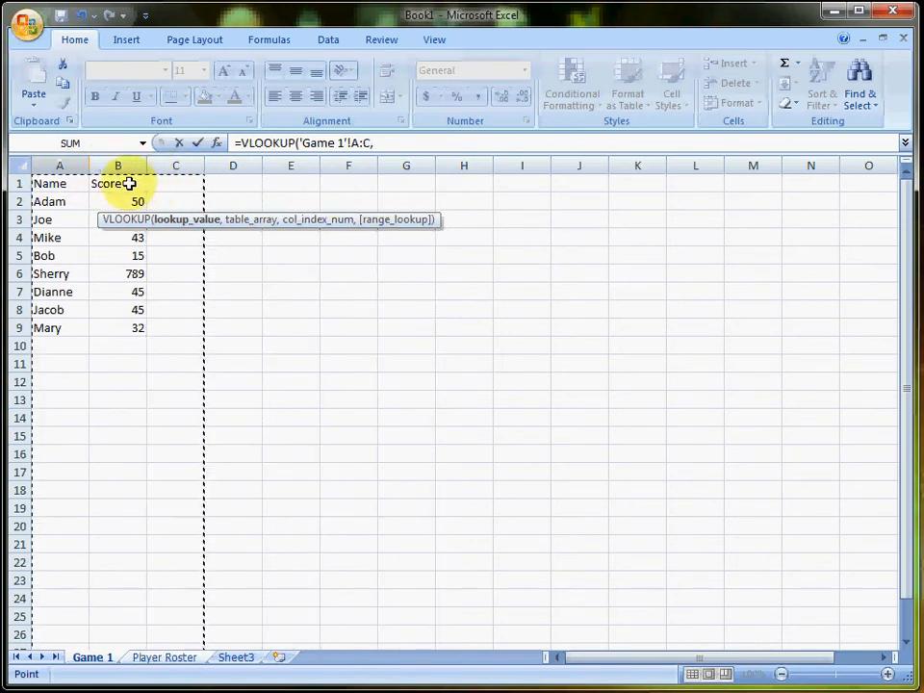
{"action": "left_click_drag", "start_coordinate": [76, 157], "coordinate": [136, 164]}
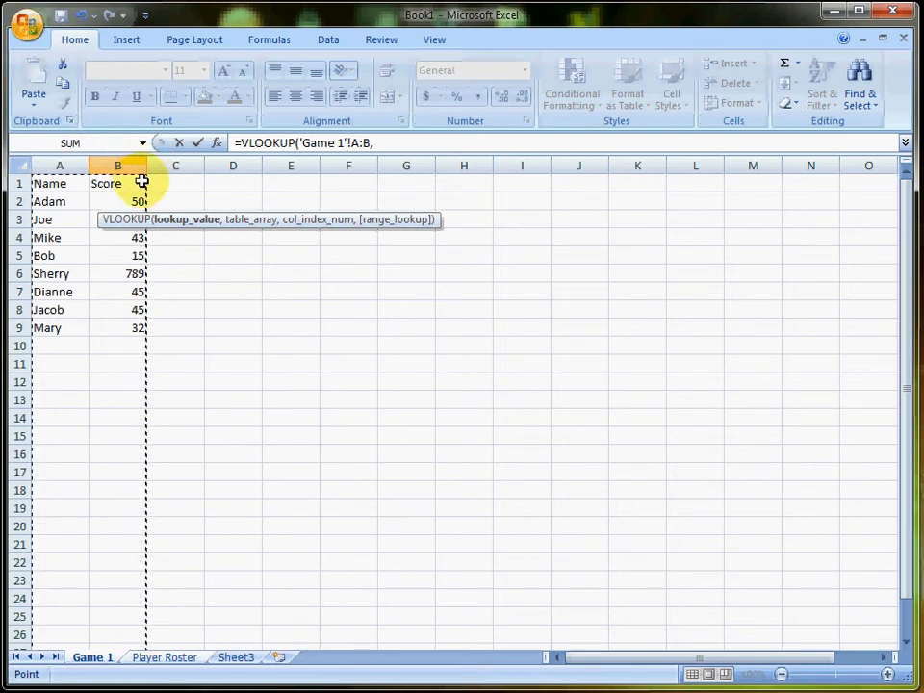
{"action": "key", "text": "Escape"}
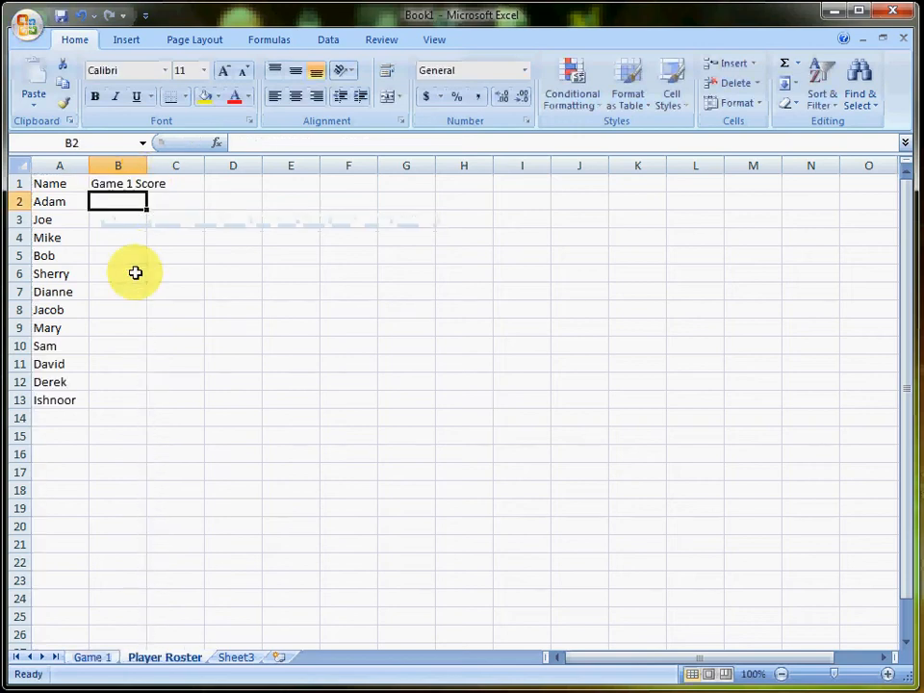
- Enter =VLOOKUP(A2,'Game 1'!A:B,2,FALSE) in B2 of the Player Roster sheet
{"action": "type", "text": "=vlo"}
{"action": "key", "text": "Tab"}
{"action": "type", "text": "A2"}
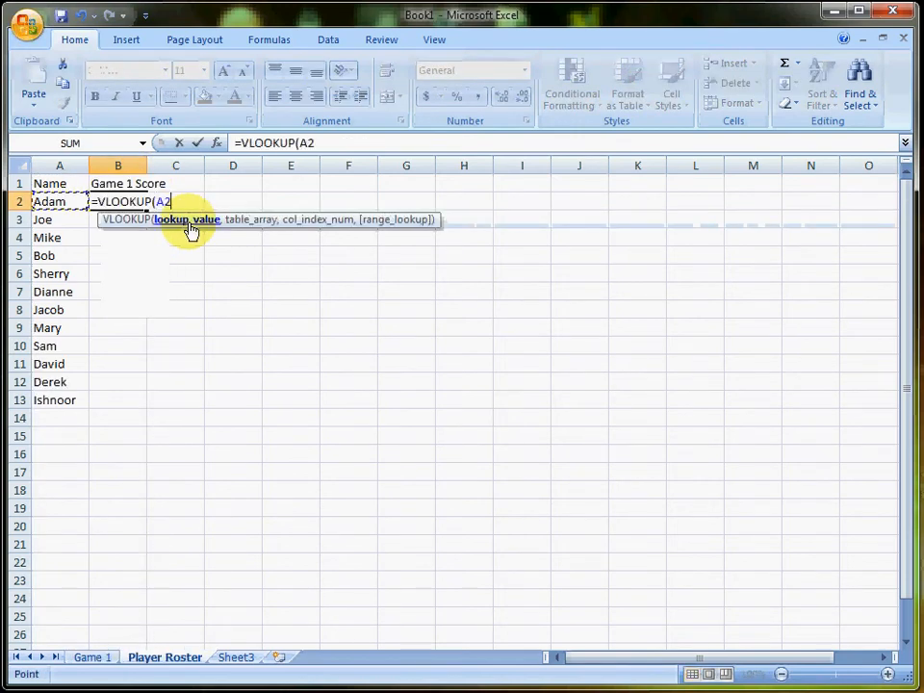
{"action": "type", "text": ","}
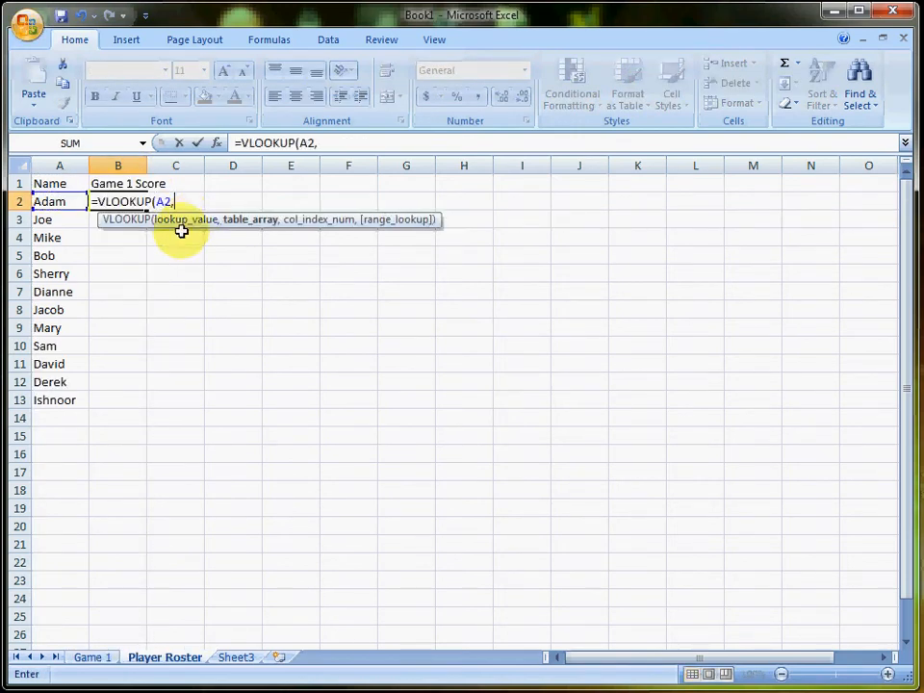
{"action": "left_click", "coordinate": [98, 657]}
{"action": "left_click_drag", "start_coordinate": [65, 166], "coordinate": [132, 158]}
{"action": "type", "text": ","}
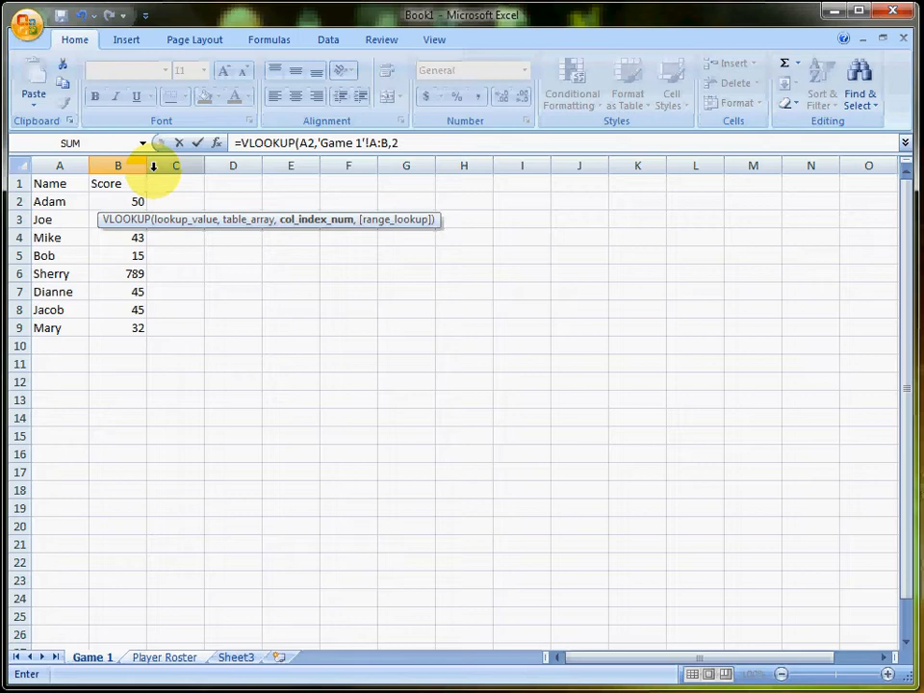
{"action": "type", "text": "2,false"}
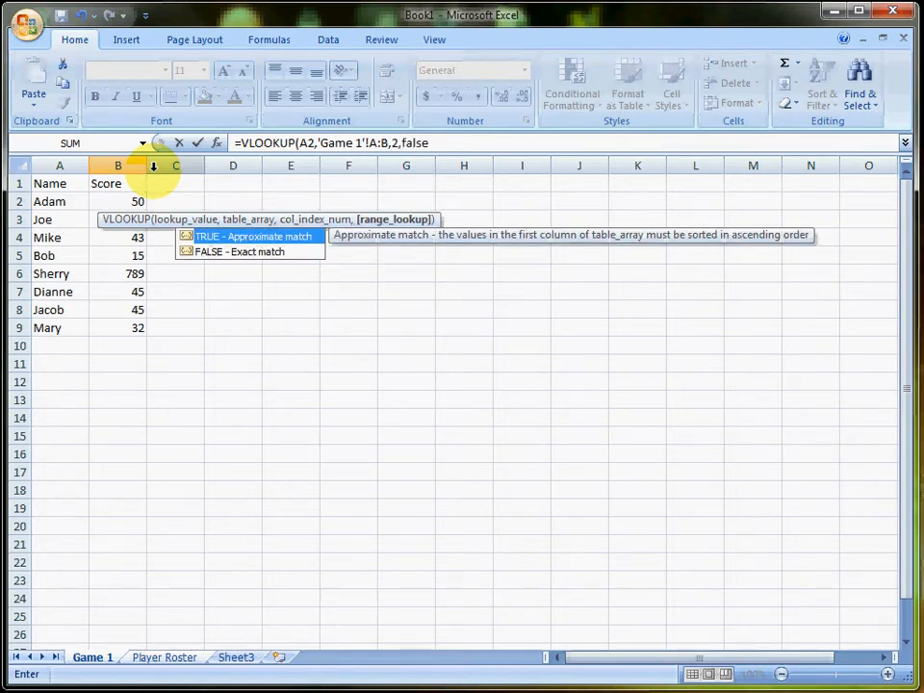
{"action": "type", "text": ")"}
{"action": "key", "text": "Return"}
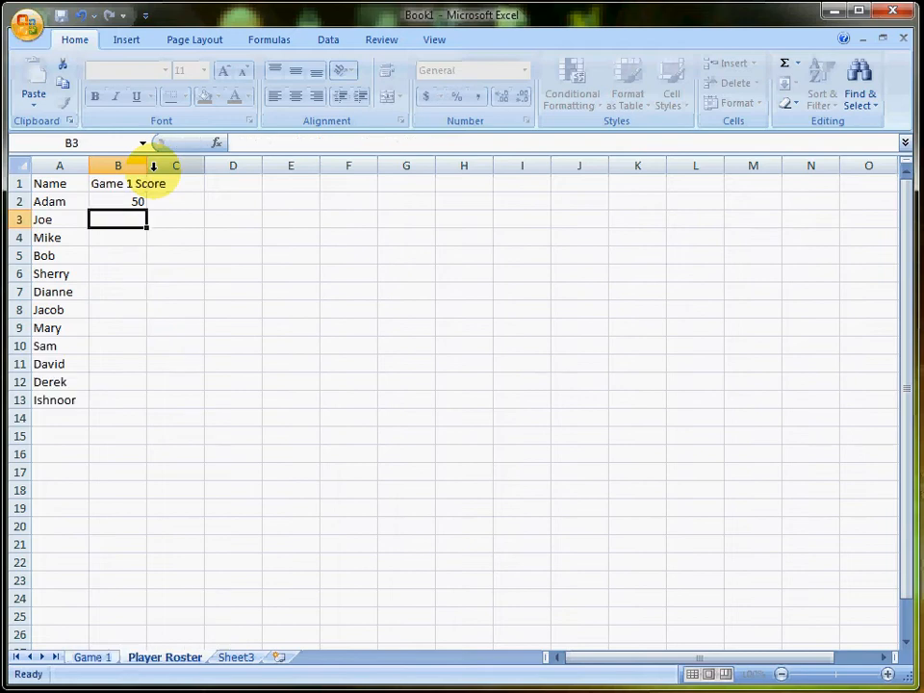
- Autofit the width of column B to its Game 1 Score heading
{"action": "key", "text": "Up"}
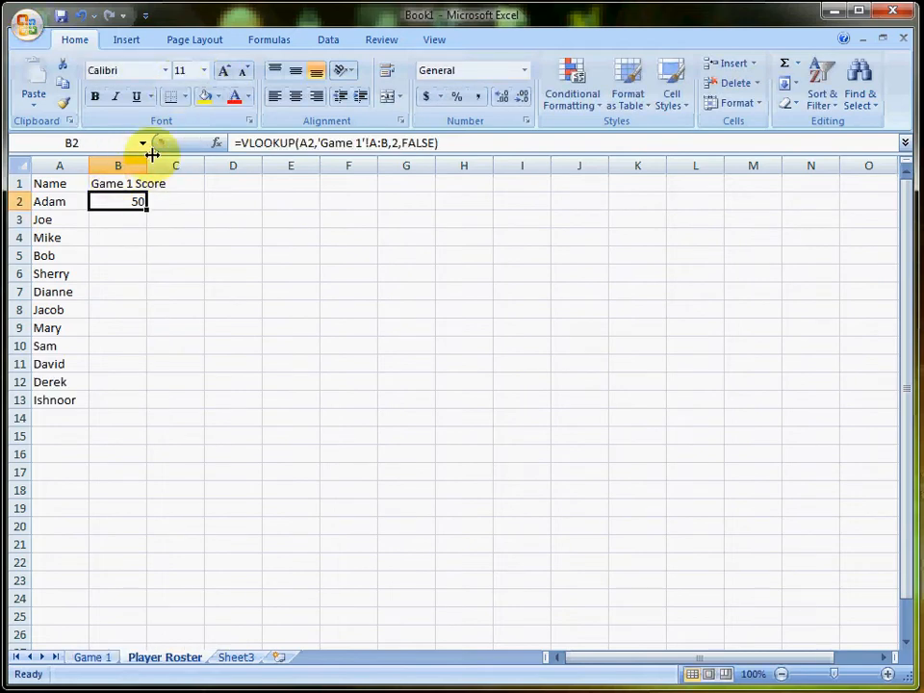
{"action": "left_click_drag", "start_coordinate": [146, 165], "coordinate": [145, 165]}
{"action": "double_click", "coordinate": [147, 166]}
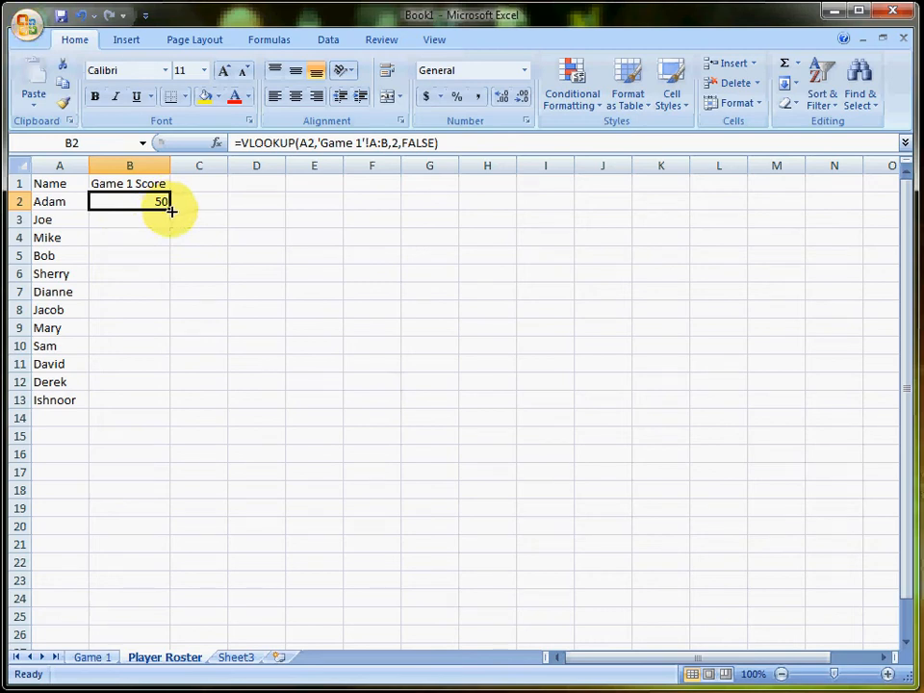
{"action": "left_click", "coordinate": [68, 240]}
{"action": "left_click", "coordinate": [59, 310]}
{"action": "mouse_move", "coordinate": [66, 382]}
{"action": "left_mouse_down"}
{"action": "mouse_move", "coordinate": [67, 238]}
{"action": "mouse_move", "coordinate": [72, 399]}
{"action": "left_mouse_up"}
{"action": "left_click", "coordinate": [79, 209]}
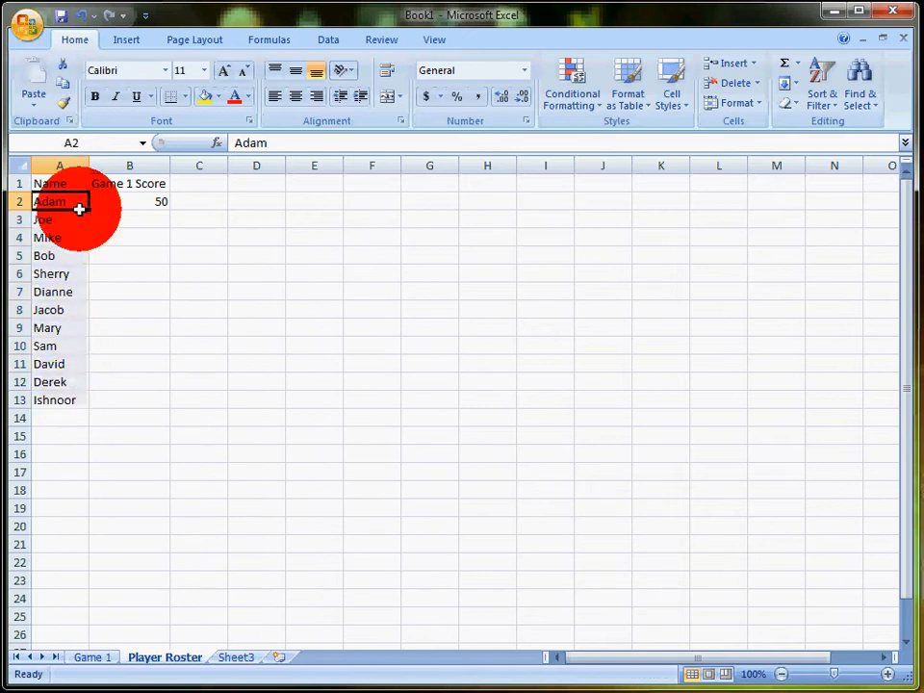
{"action": "double_click", "coordinate": [77, 203]}
{"action": "left_click", "coordinate": [158, 203]}
- Add a trailing space to the player name in A2 and compare it with the lookup in B2
{"action": "double_click", "coordinate": [78, 200]}
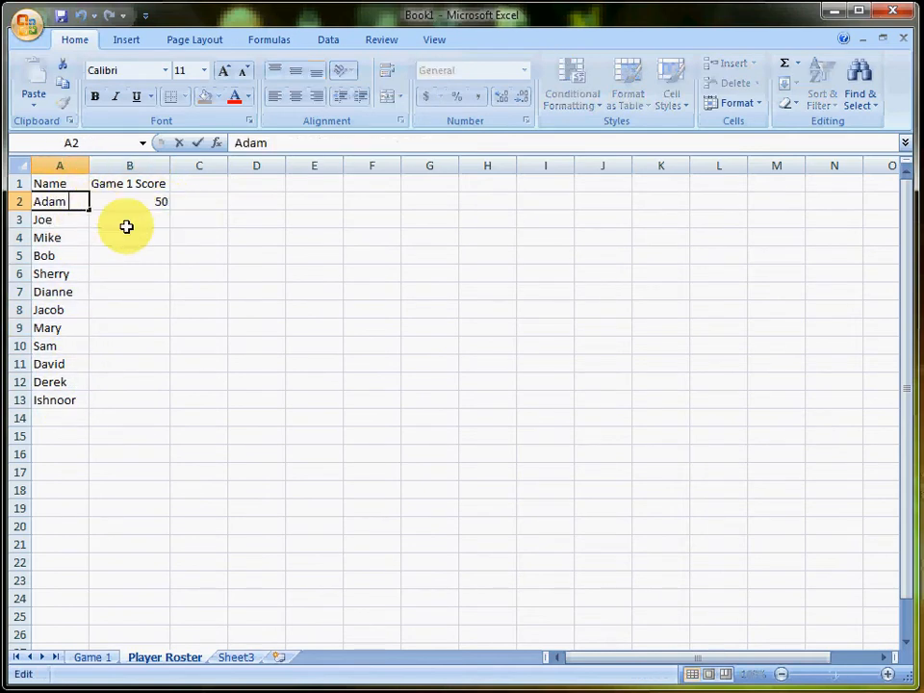
{"action": "key", "text": "Up"}
{"action": "key", "text": "Down"}
{"action": "key", "text": "Right"}
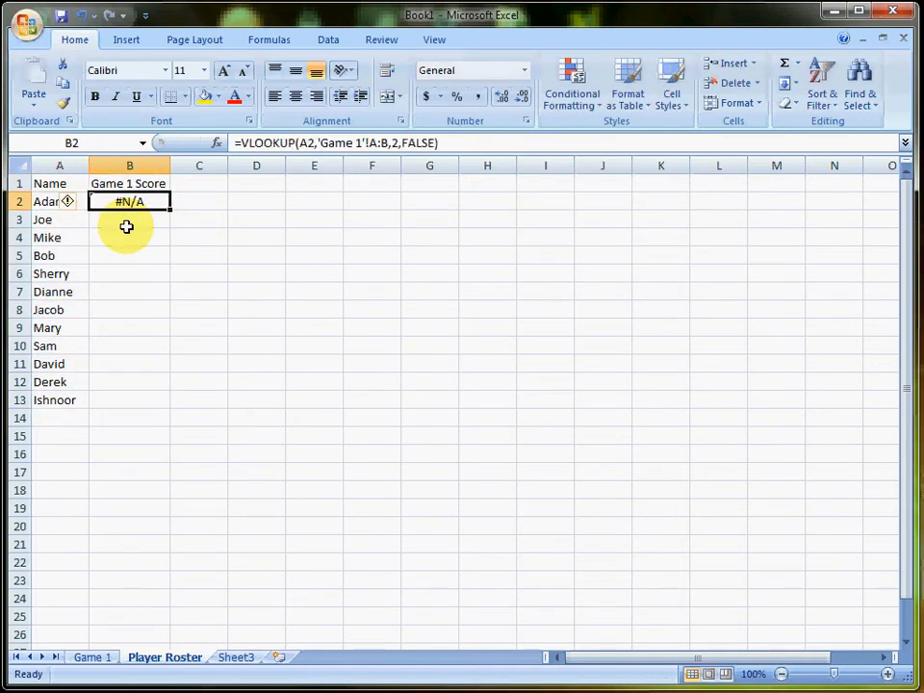
{"action": "key", "text": "Left"}
{"action": "key", "text": "Right"}
{"action": "key", "text": "Left"}
{"action": "key", "text": "Right"}
{"action": "key", "text": "Left"}
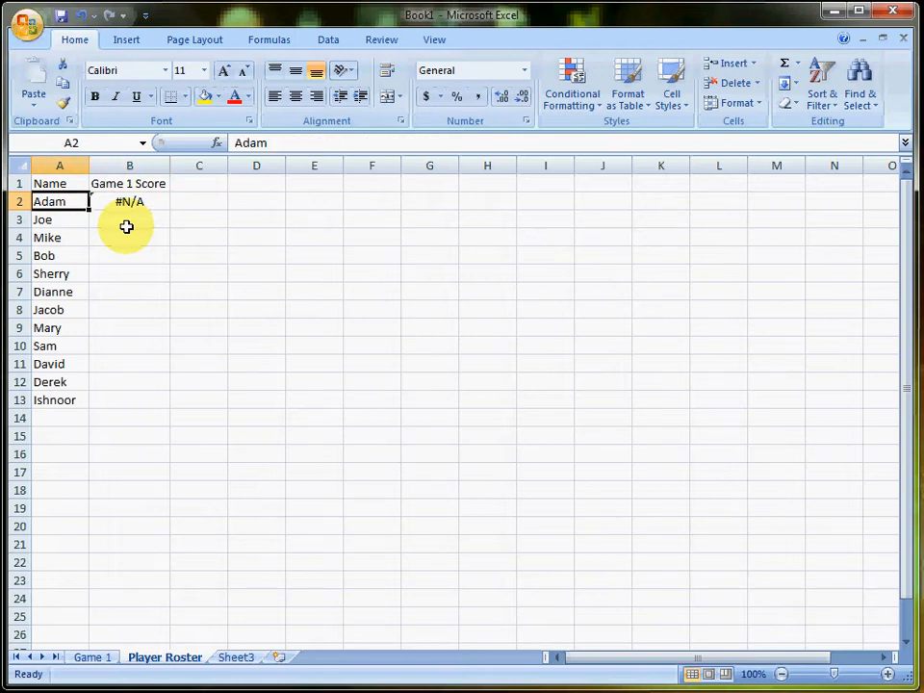
{"action": "key", "text": "Right"}
- Change the range_lookup argument of the B2 VLOOKUP formula to TRUE
{"action": "left_click", "coordinate": [412, 143]}
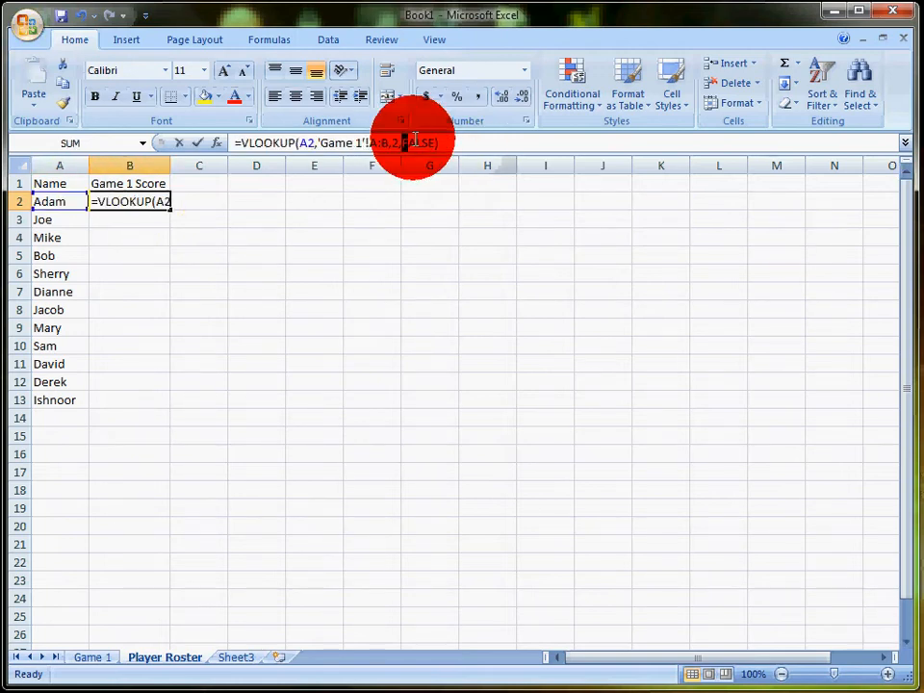
{"action": "double_click", "coordinate": [414, 143]}
{"action": "type", "text": "True"}
{"action": "key", "text": "Return"}
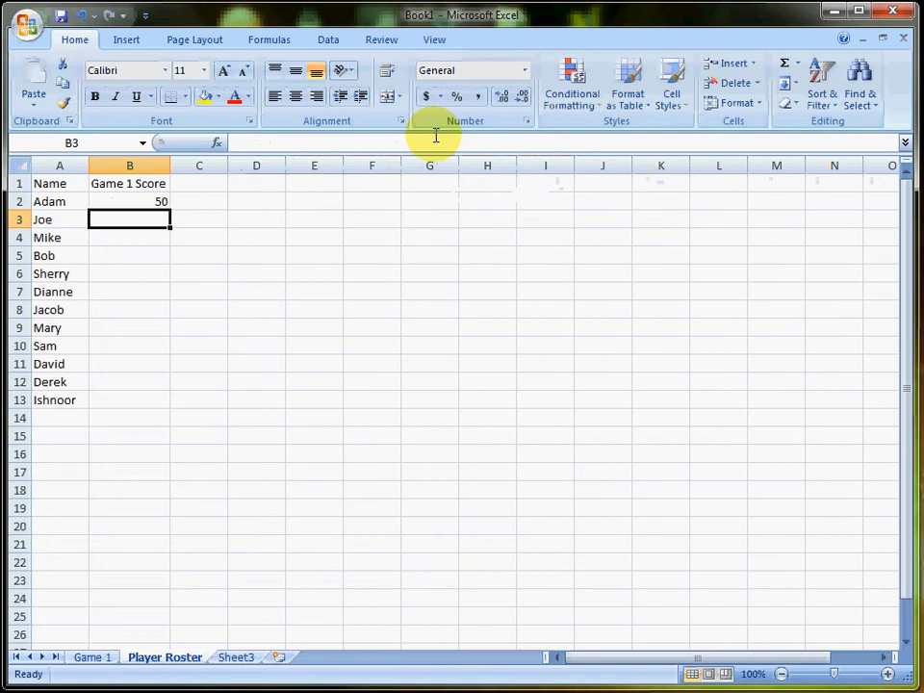
- Remove the trailing space from the player name in A2
{"action": "key", "text": "Up"}
{"action": "key", "text": "Left"}
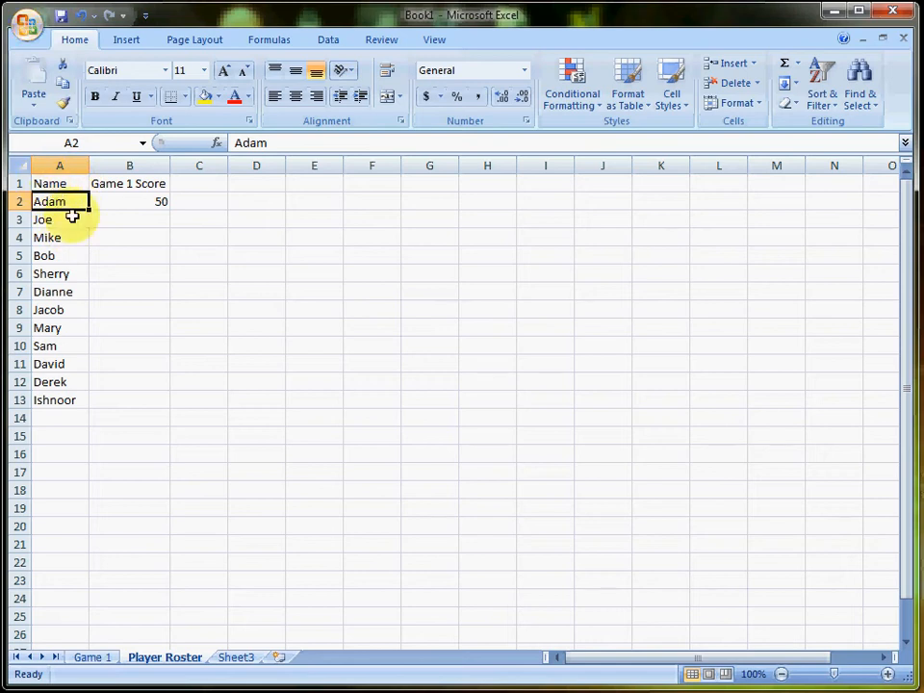
{"action": "double_click", "coordinate": [72, 197]}
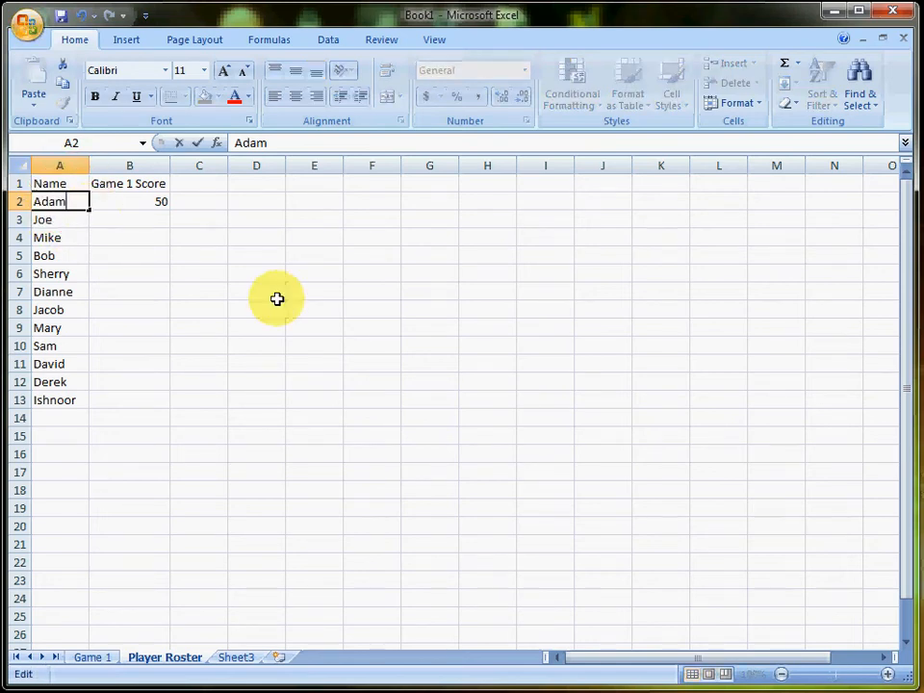
{"action": "key", "text": "Return"}
- Set the range_lookup argument of the B2 VLOOKUP formula back to FALSE
{"action": "key", "text": "Up"}
{"action": "key", "text": "Right"}
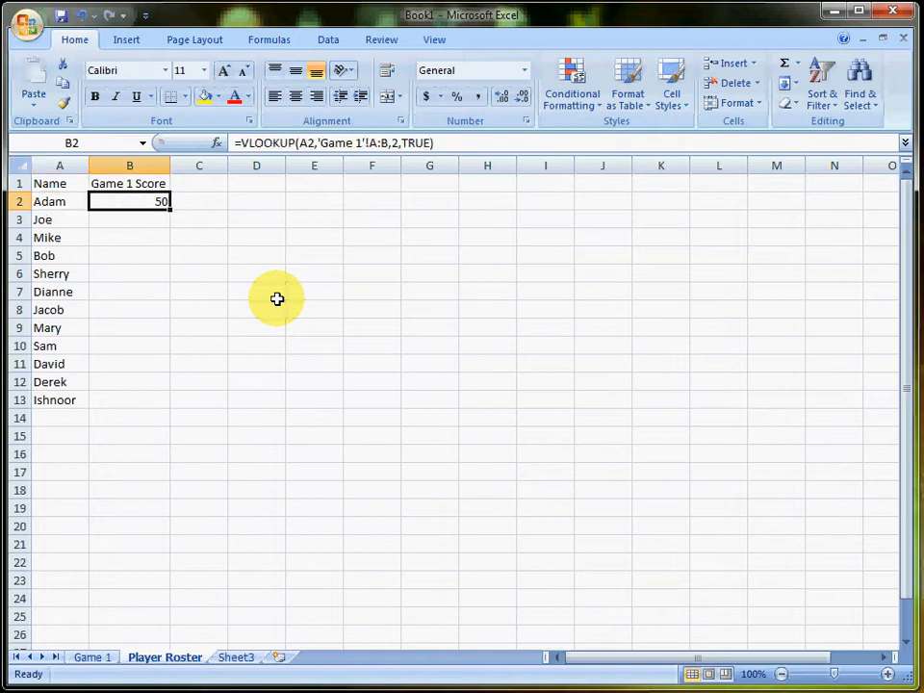
{"action": "left_click", "coordinate": [419, 143]}
{"action": "double_click", "coordinate": [417, 142]}
{"action": "type", "text": "F"}
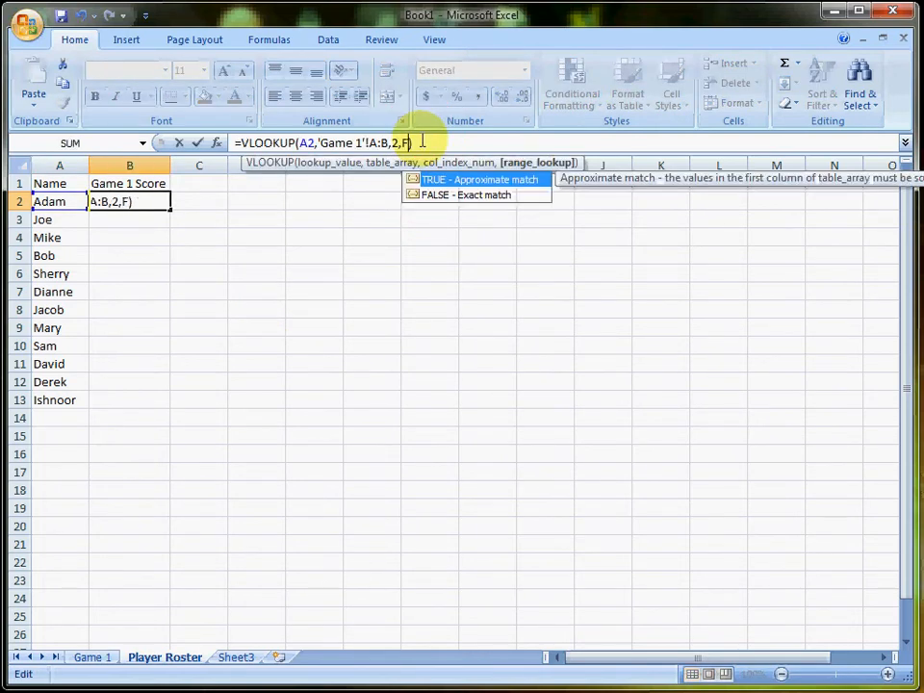
{"action": "type", "text": "ALSE"}
{"action": "key", "text": "ctrl+Return"}
- Copy the B2 VLOOKUP formula down through B13 and select the four added names in A10:A13
{"action": "key", "text": "ctrl+c"}
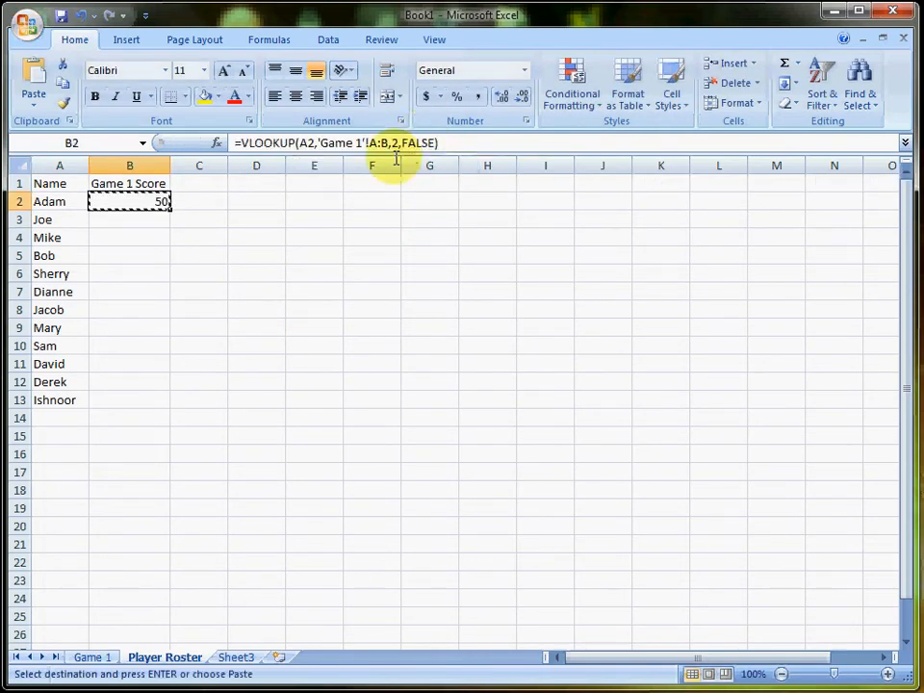
{"action": "left_click", "coordinate": [126, 400], "text": "shift"}
{"action": "key", "text": "ctrl+v"}
{"action": "key", "text": "Escape"}
{"action": "left_click_drag", "start_coordinate": [56, 345], "coordinate": [58, 400]}
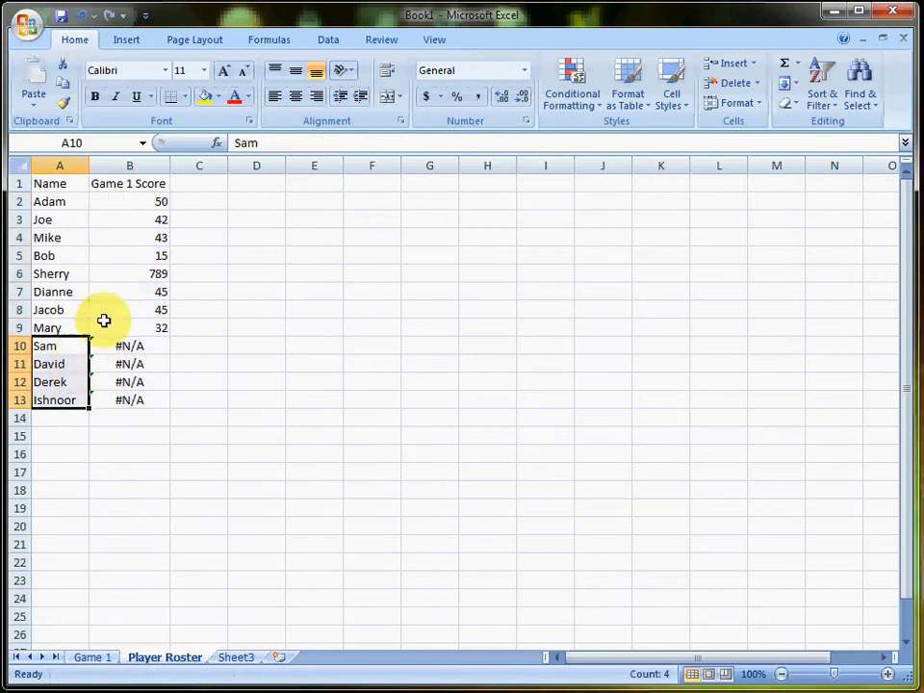
- Change the range_lookup argument of the VLOOKUP formula in B10 to TRUE
{"action": "left_click", "coordinate": [135, 333]}
{"action": "key", "text": "Down"}
{"action": "double_click", "coordinate": [408, 143]}
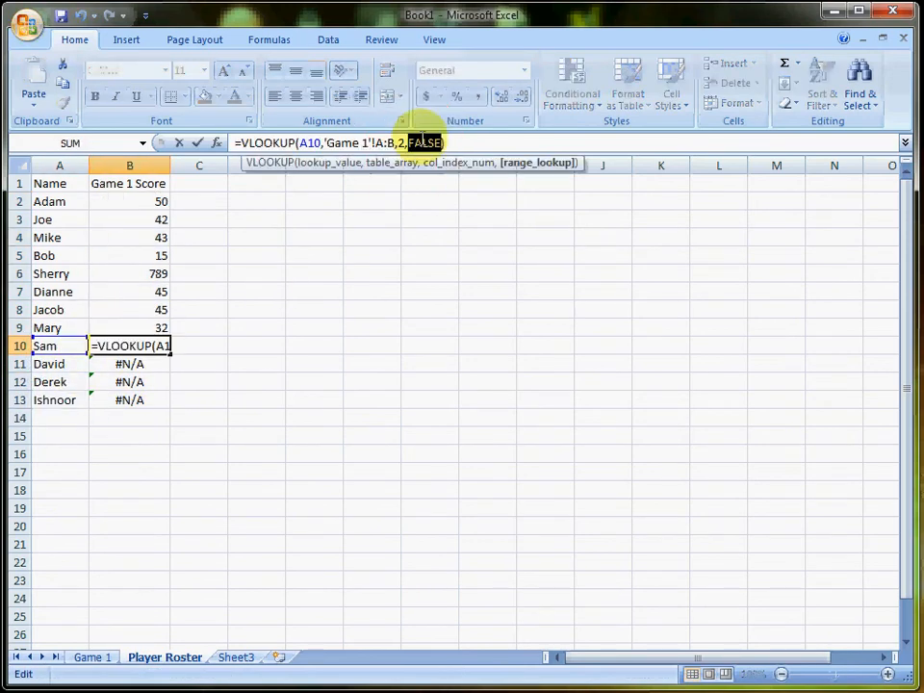
{"action": "type", "text": "TRUE"}
{"action": "key", "text": "Return"}
- Compare the names and scores in rows 9 and 10 with the approximate-match formula in B10
{"action": "key", "text": "Up"}
{"action": "key", "text": "Left"}
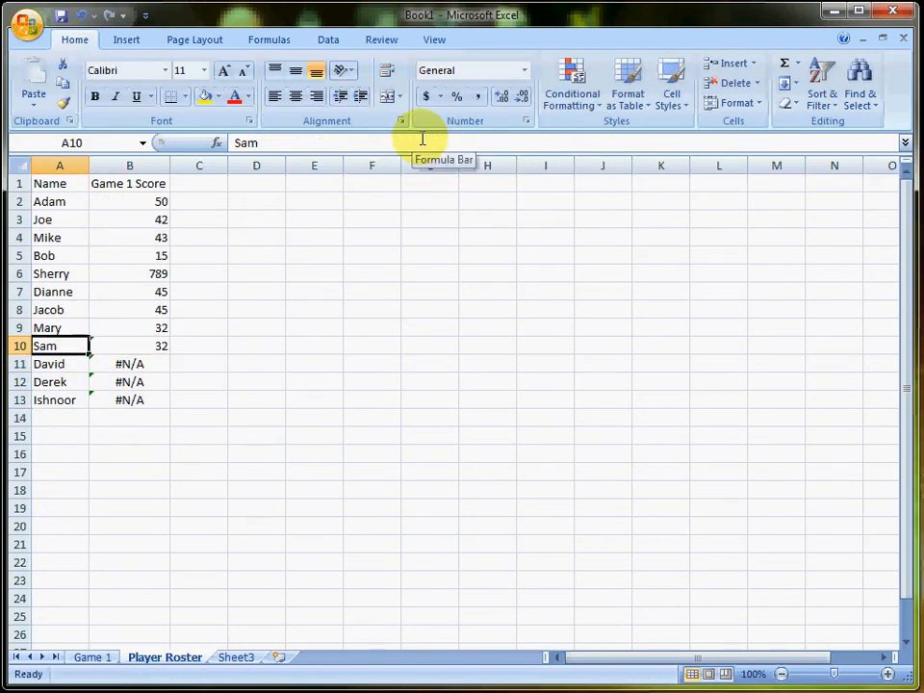
{"action": "key", "text": "Right"}
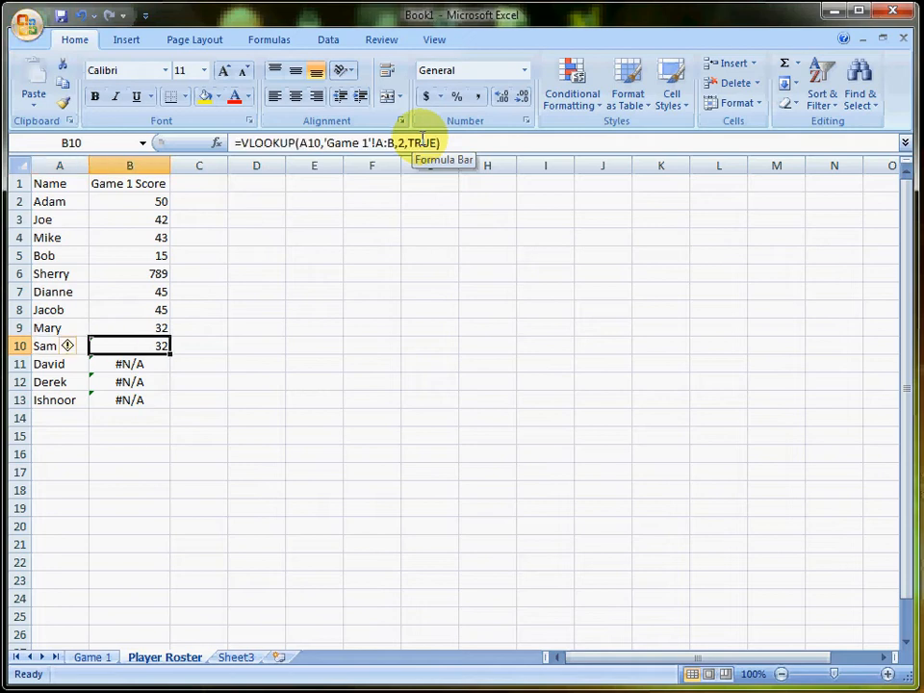
{"action": "key", "text": "Left"}
{"action": "key", "text": "Up"}
{"action": "key", "text": "shift+Down"}
{"action": "key", "text": "shift+Right"}
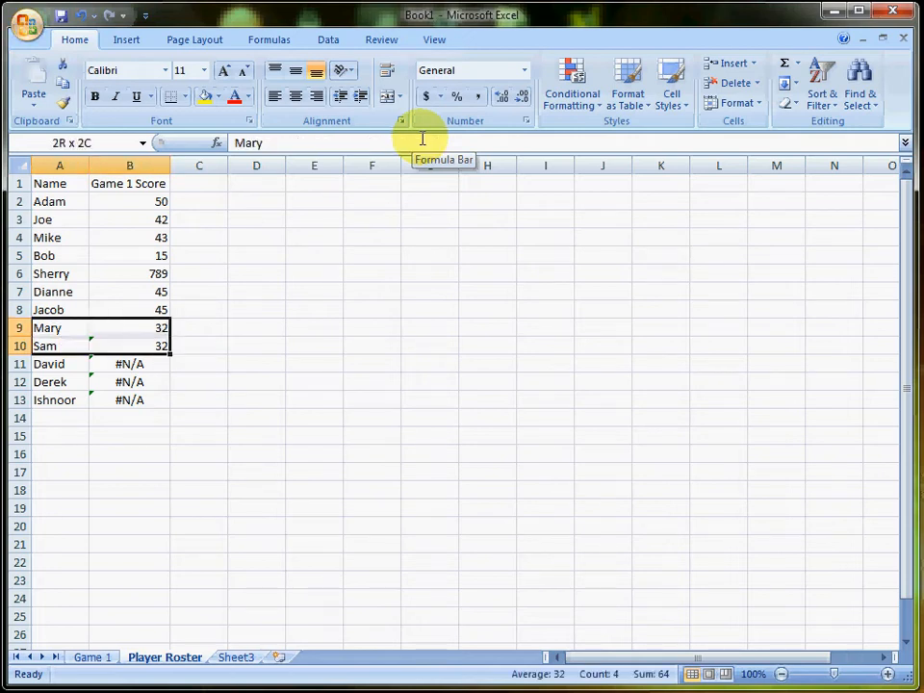
{"action": "key", "text": "shift+Up"}
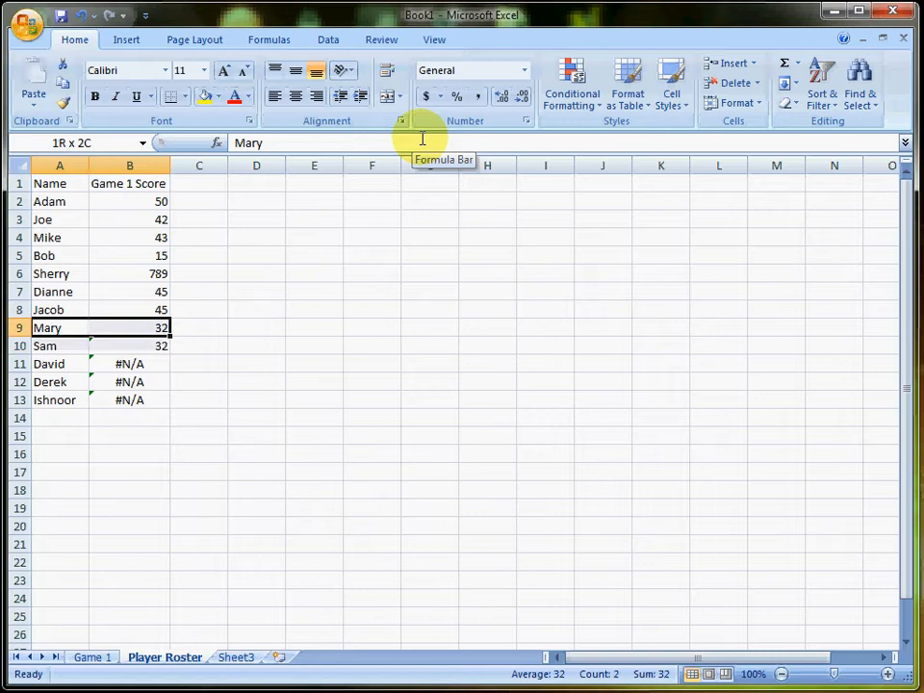
{"action": "key", "text": "shift+Left"}
{"action": "key", "text": "Down"}
{"action": "key", "text": "Right"}
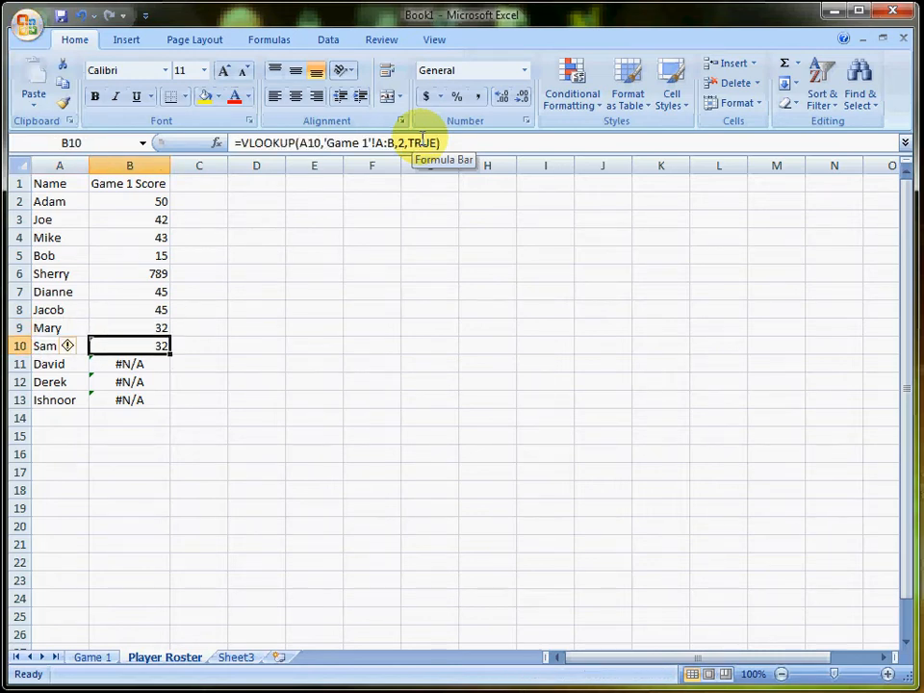
- Examine the neighbouring name and score entries in A9:B10 alongside the TRUE argument in B10
{"action": "key", "text": "Left"}
{"action": "key", "text": "Up"}
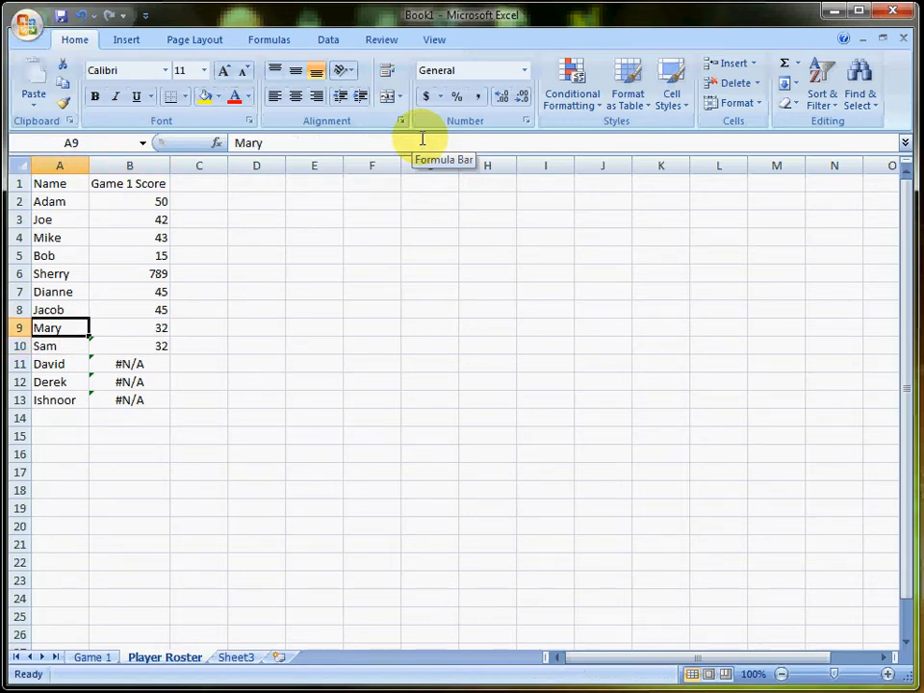
{"action": "key", "text": "Down"}
{"action": "key", "text": "shift+Right"}
{"action": "key", "text": "shift+Left"}
{"action": "key", "text": "shift+Up"}
{"action": "key", "text": "shift+Down"}
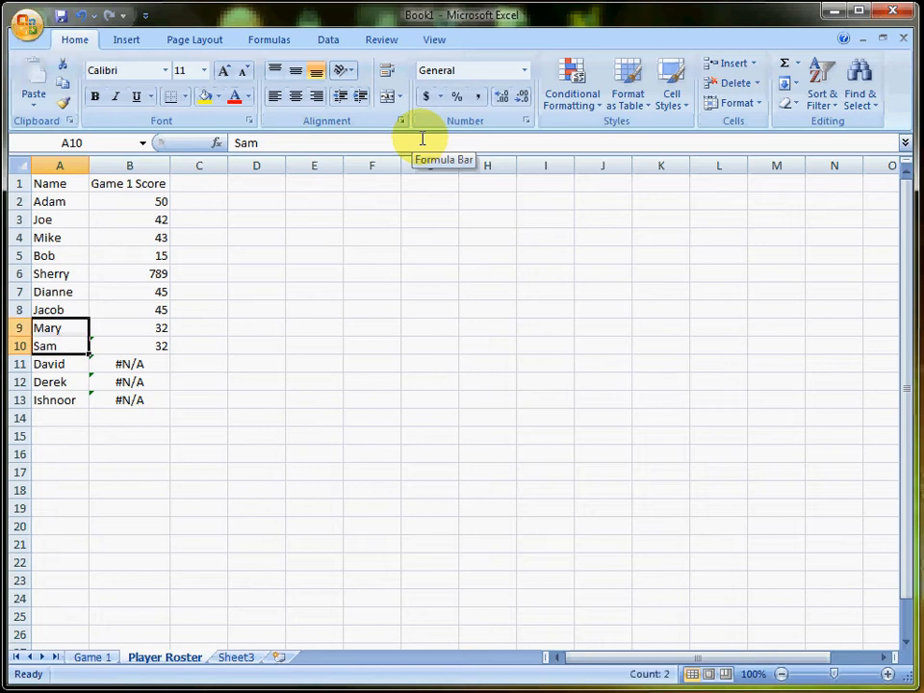
{"action": "key", "text": "Down"}
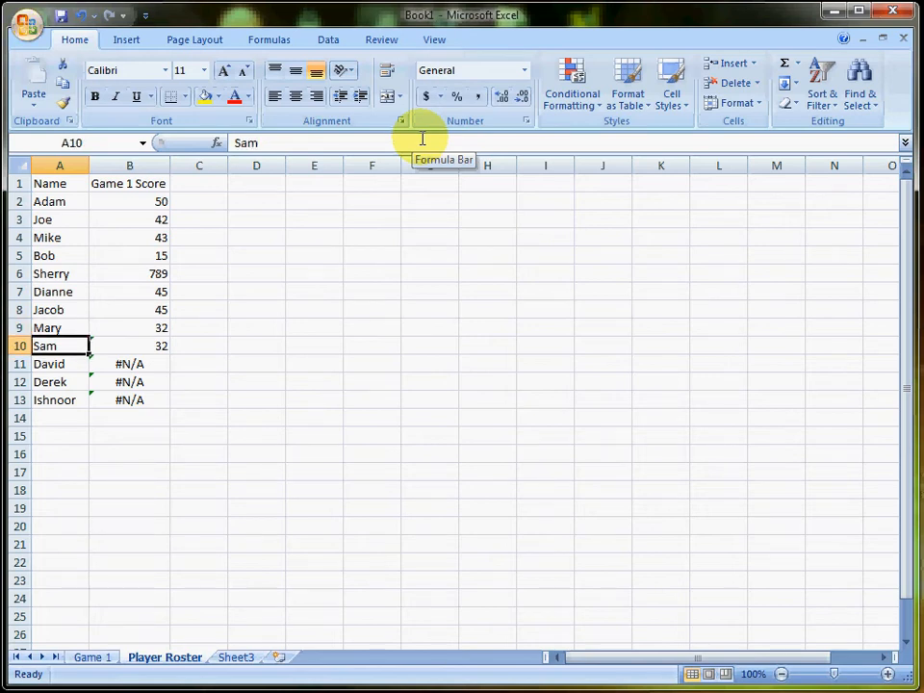
{"action": "key", "text": "Up"}
{"action": "key", "text": "shift+Right"}
{"action": "key", "text": "shift+Left"}
{"action": "key", "text": "Down"}
{"action": "key", "text": "shift+Right"}
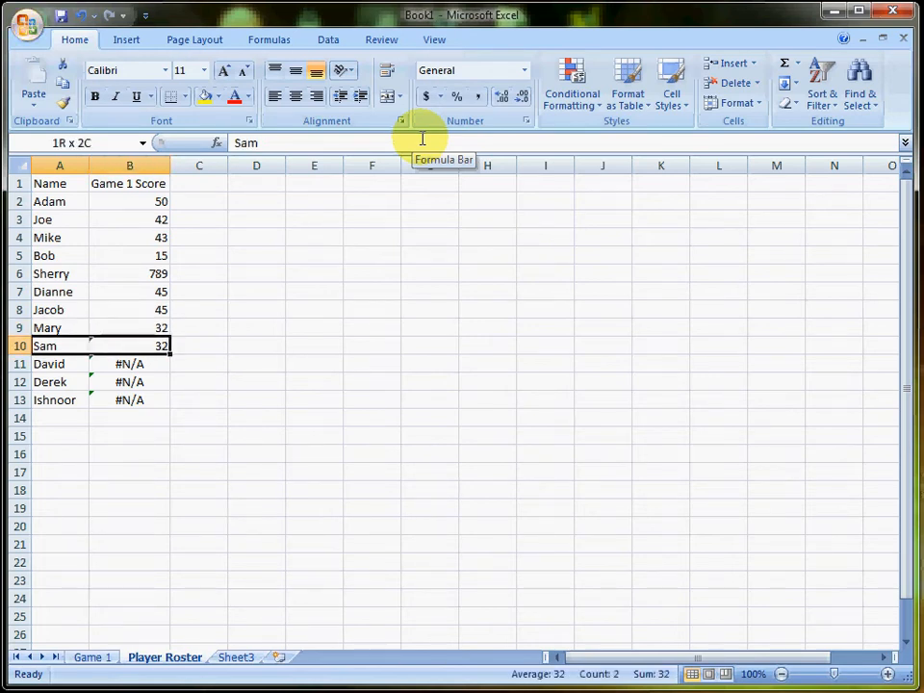
{"action": "key", "text": "shift+Left"}
{"action": "key", "text": "Up"}
{"action": "key", "text": "Down"}
{"action": "key", "text": "Right"}
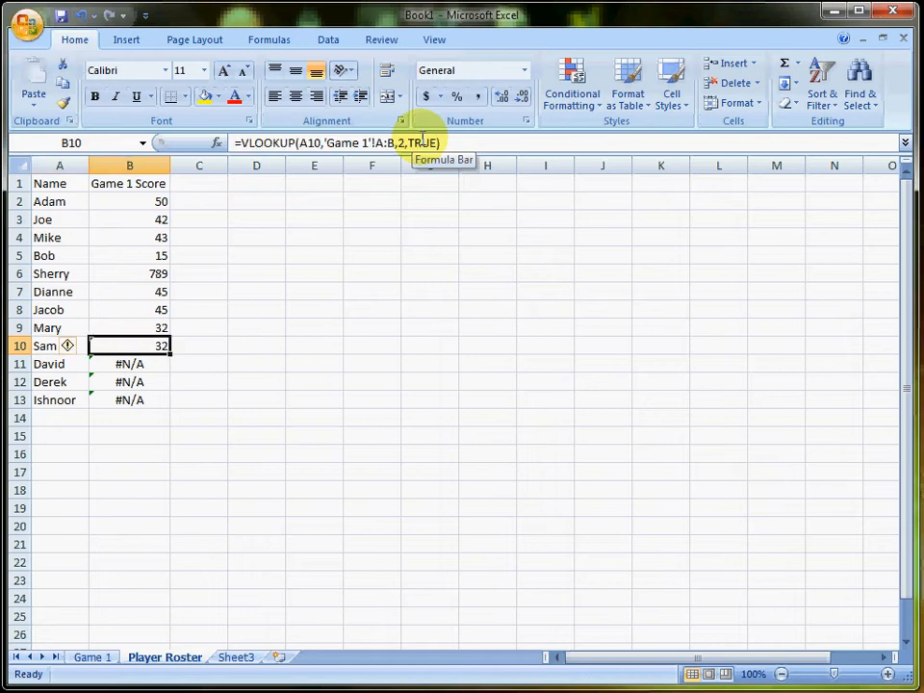
- Review the VLOOKUP formulas in column B from B2 down to B11
{"action": "key", "text": "Up"}
{"action": "key", "text": "Up"}
{"action": "key", "text": "Up"}
{"action": "key", "text": "Up"}
{"action": "key", "text": "Up"}
{"action": "key", "text": "Up"}
{"action": "key", "text": "Up"}
{"action": "key", "text": "Up"}
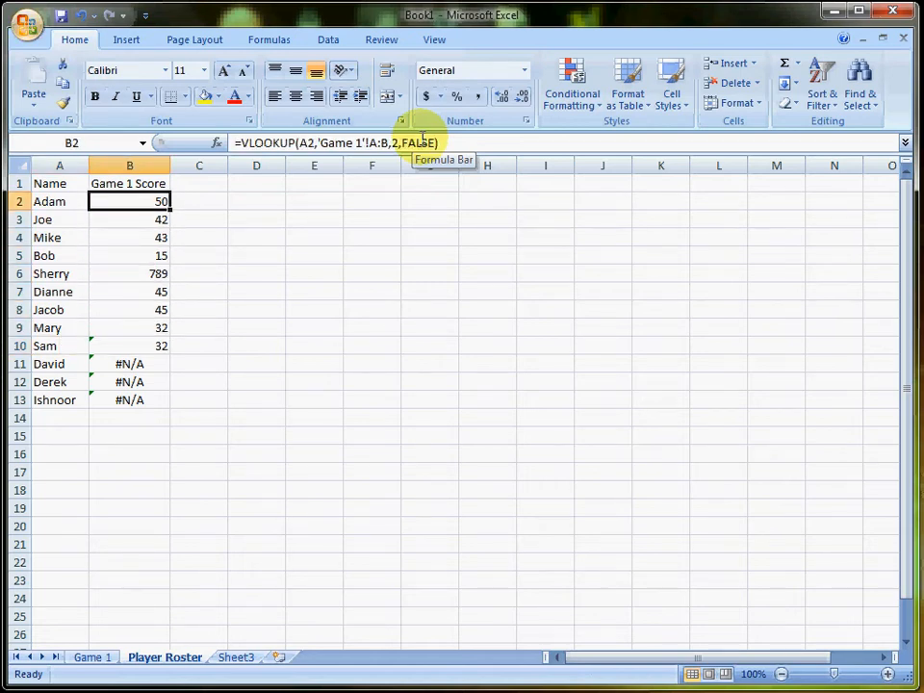
{"action": "key", "text": "Down"}
{"action": "key", "text": "Down"}
{"action": "key", "text": "Down"}
{"action": "key", "text": "Down"}
{"action": "key", "text": "Left"}
{"action": "key", "text": "Down"}
{"action": "key", "text": "Down"}
{"action": "key", "text": "Right"}
{"action": "key", "text": "Down"}
{"action": "key", "text": "Down"}
{"action": "key", "text": "Down"}
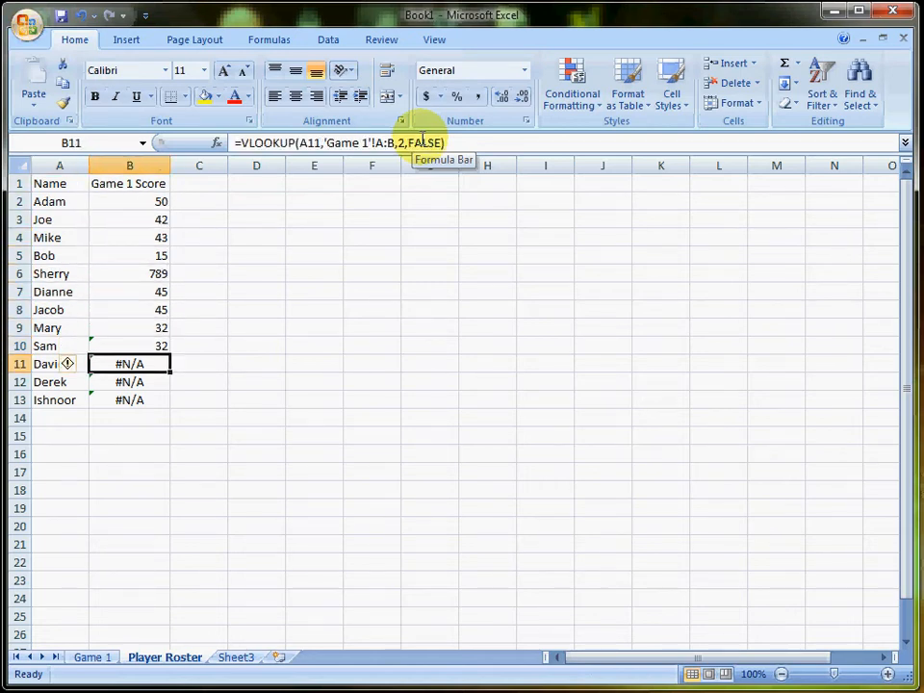
- Inspect the exact-match formulas and their results in B11:B13
{"action": "key", "text": "shift+Down"}
{"action": "key", "text": "shift+Down"}
{"action": "key", "text": "Up"}
{"action": "key", "text": "Down"}
{"action": "key", "text": "shift+Up"}
{"action": "key", "text": "shift+Down"}
{"action": "key", "text": "shift+Down"}
{"action": "key", "text": "shift+Down"}
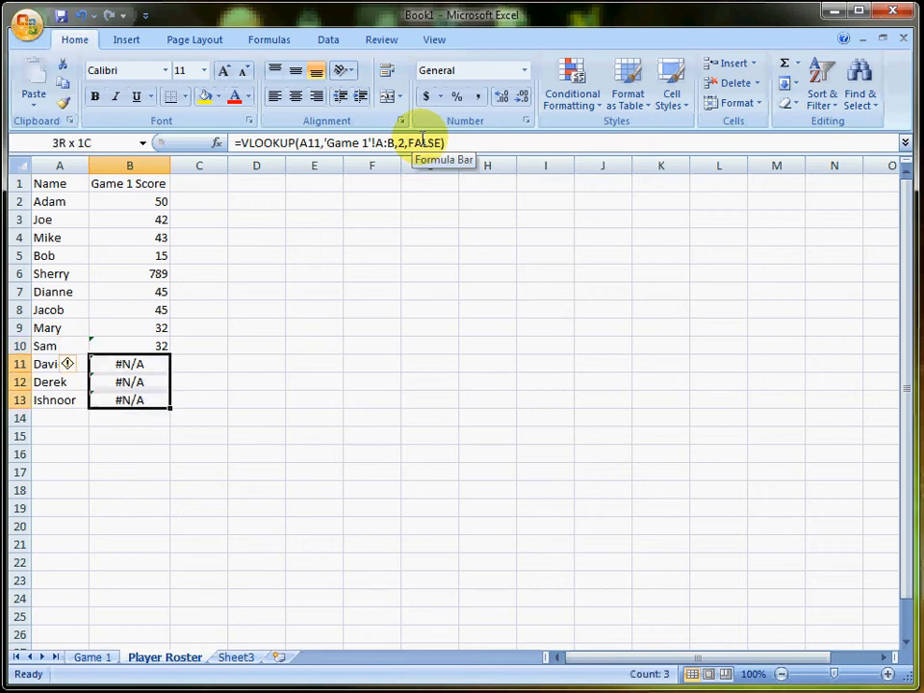
{"action": "key", "text": "shift+Up"}
{"action": "key", "text": "shift+Up"}
{"action": "key", "text": "shift+Up"}
{"action": "key", "text": "Down"}
{"action": "key", "text": "Down"}
{"action": "key", "text": "Up"}
{"action": "key", "text": "Up"}
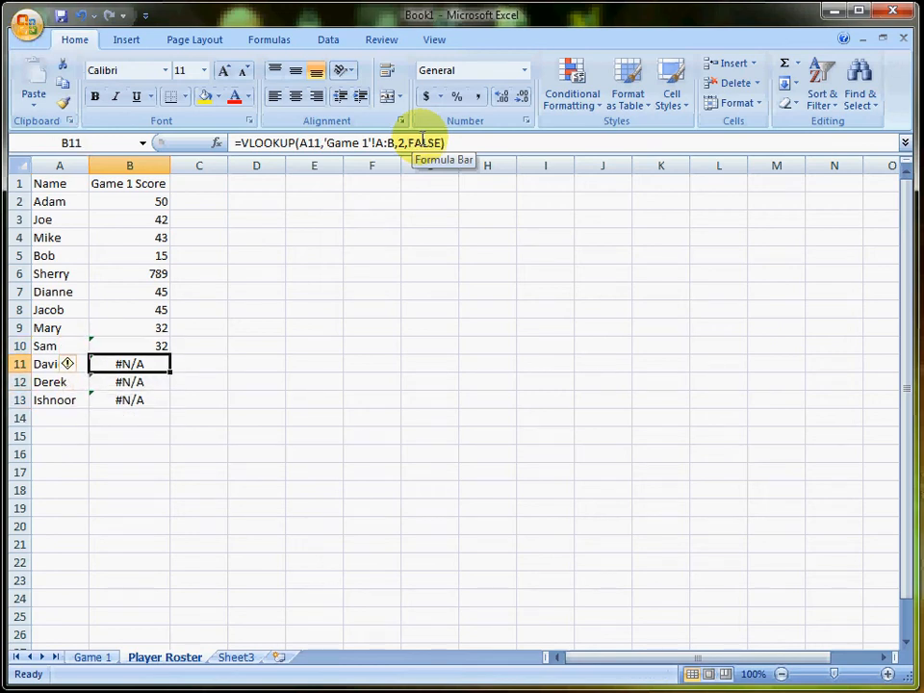
- Compare the TRUE formula in B10 with the FALSE formula in B11
{"action": "key", "text": "Up"}
{"action": "key", "text": "Down"}
{"action": "key", "text": "Up"}
{"action": "key", "text": "Up"}
{"action": "key", "text": "Down"}
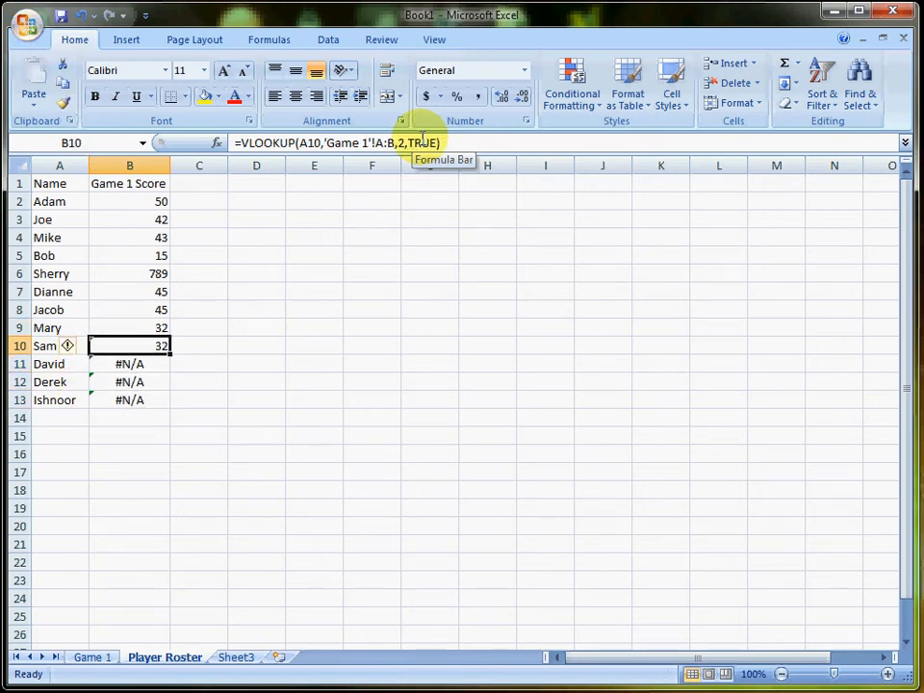
{"action": "key", "text": "Down"}
{"action": "key", "text": "Up"}
- Go through the player names in column A from the header down to row 12
{"action": "key", "text": "Left"}
{"action": "key", "text": "Up"}
{"action": "key", "text": "Up"}
{"action": "key", "text": "Up"}
{"action": "key", "text": "Up"}
{"action": "key", "text": "Up"}
{"action": "key", "text": "Up"}
{"action": "key", "text": "Up"}
{"action": "key", "text": "Up"}
{"action": "key", "text": "Up"}
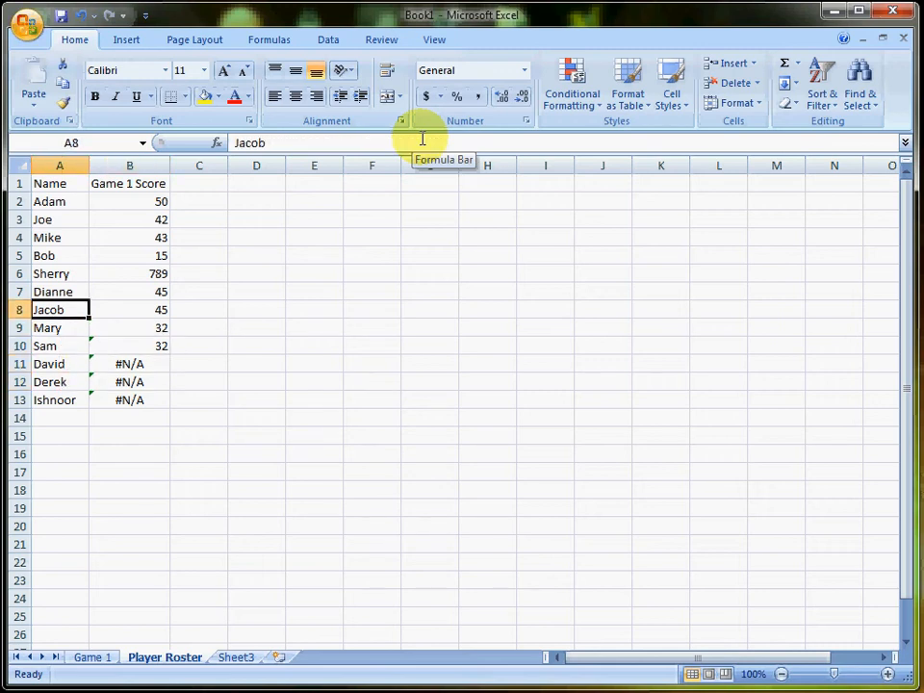
{"action": "key", "text": "Down"}
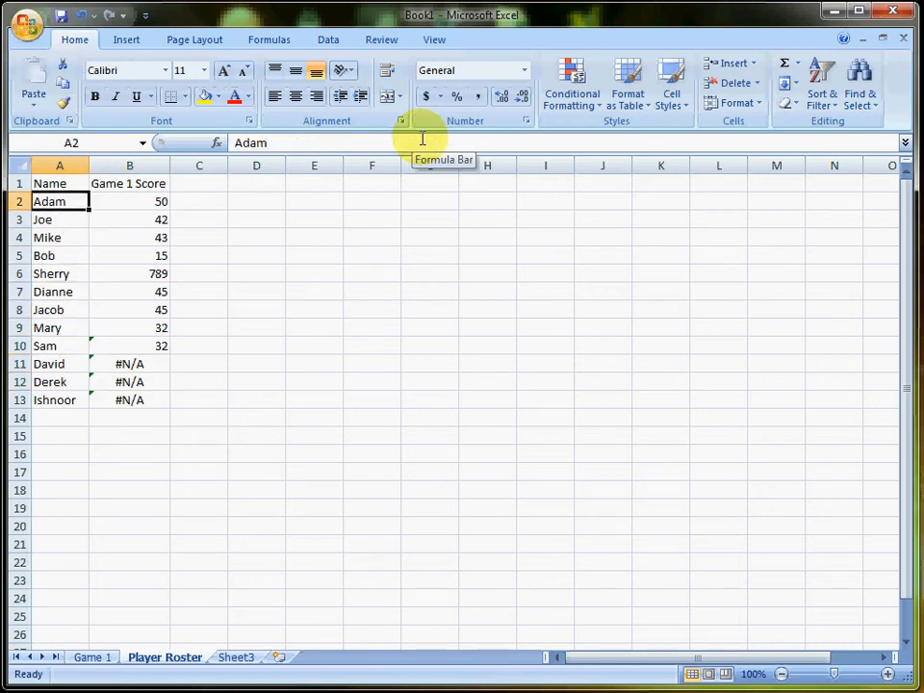
{"action": "key", "text": "Down"}
{"action": "key", "text": "Down"}
{"action": "key", "text": "Down"}
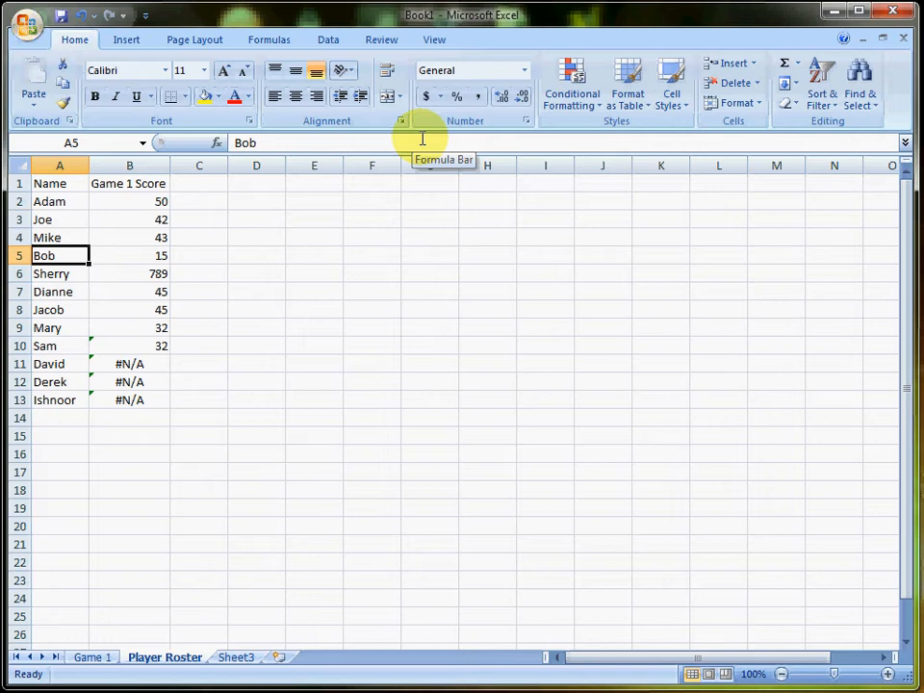
{"action": "key", "text": "Down"}
{"action": "key", "text": "Down"}
{"action": "key", "text": "Down"}
{"action": "key", "text": "Down"}
{"action": "key", "text": "Down"}
{"action": "key", "text": "Down"}
{"action": "key", "text": "Down"}
{"action": "key", "text": "Right"}
{"action": "key", "text": "Left"}
{"action": "key", "text": "Up"}
{"action": "key", "text": "Up"}
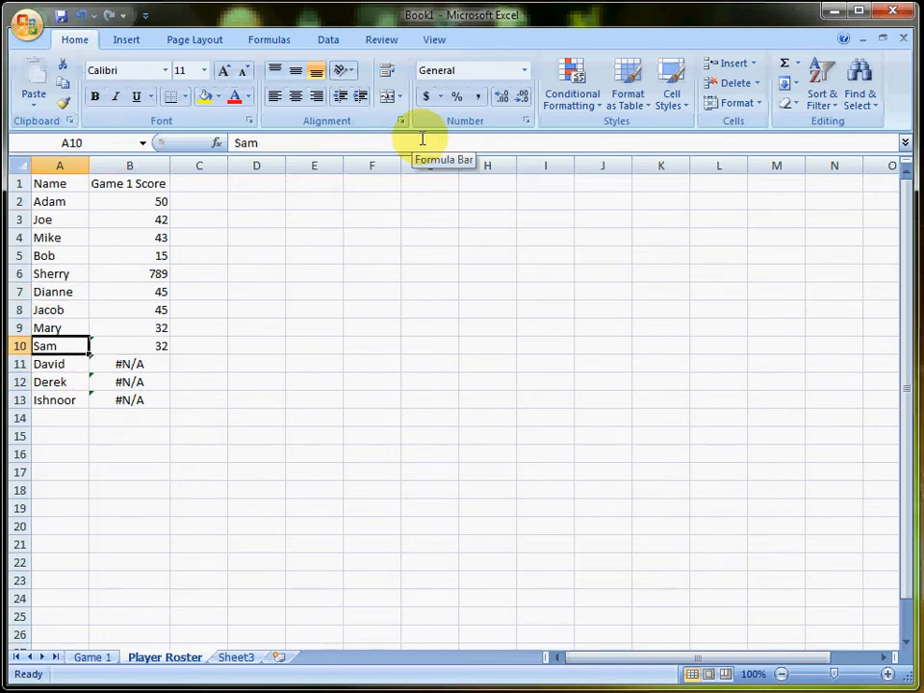
- Set the range_lookup argument of the VLOOKUP formula in B10 to FALSE
{"action": "key", "text": "Right"}
{"action": "key", "text": "Up"}
{"action": "key", "text": "Down"}
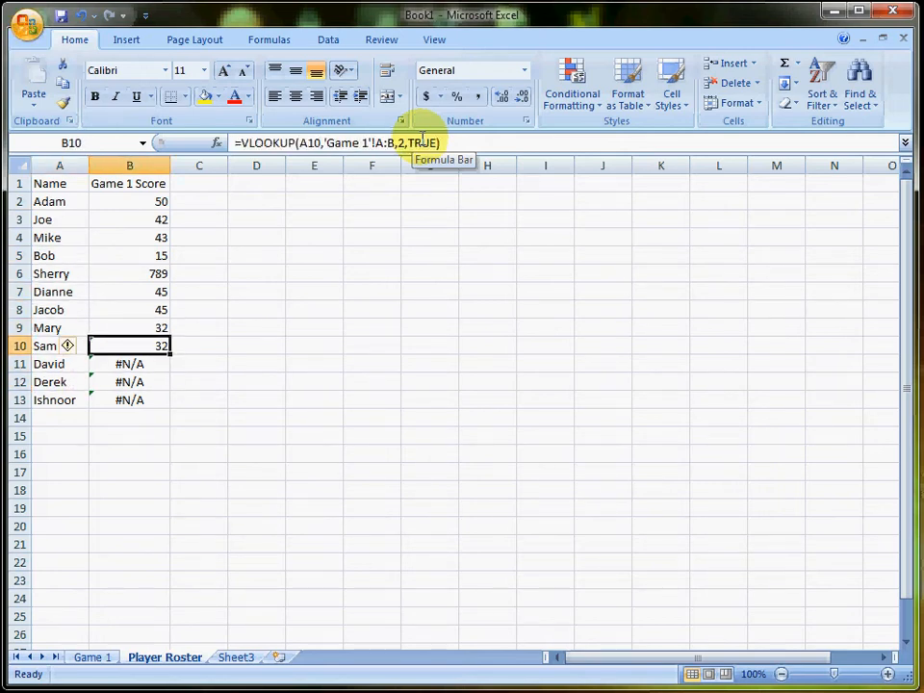
{"action": "double_click", "coordinate": [423, 142]}
{"action": "type", "text": "FALSE"}
{"action": "key", "text": "Return"}
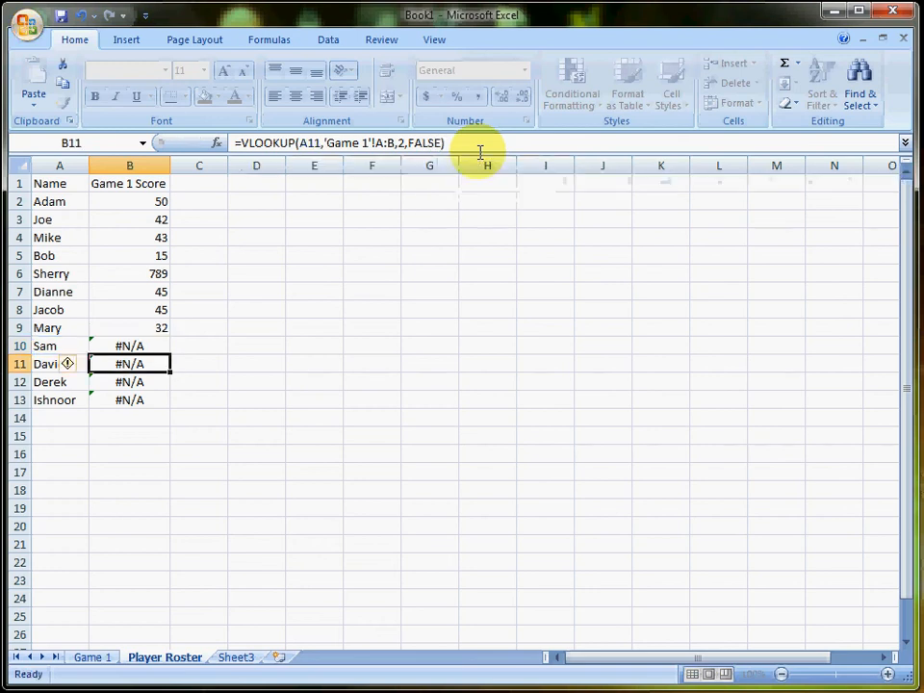
- Examine the exact-match results for the four added players in A10:B13
{"action": "key", "text": "Left"}
{"action": "key", "text": "Up"}
{"action": "key", "text": "Right"}
{"action": "key", "text": "Left"}
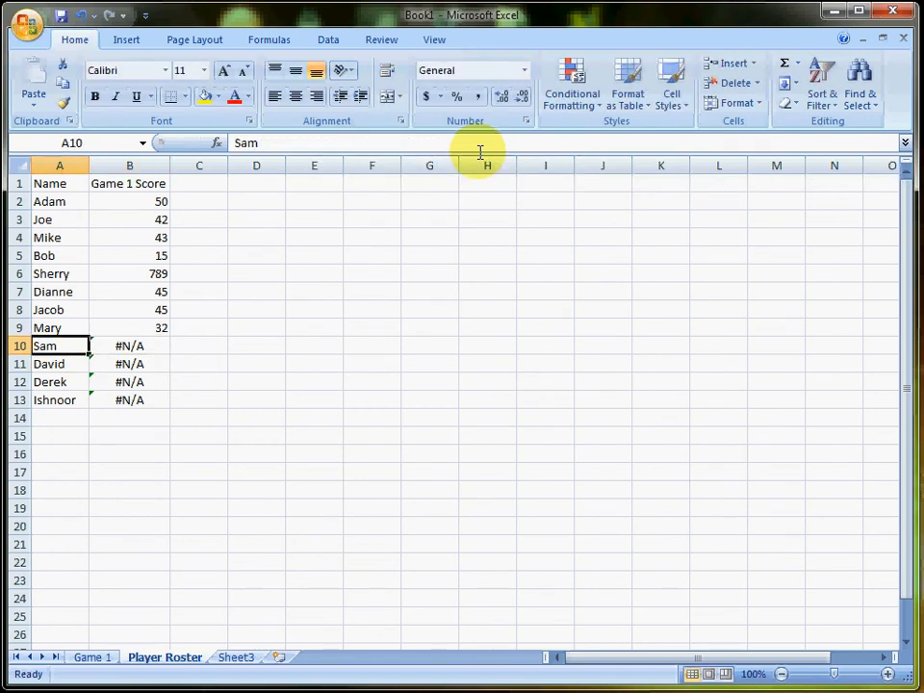
{"action": "key", "text": "Down"}
{"action": "key", "text": "Up"}
{"action": "key", "text": "shift+Right"}
{"action": "key", "text": "shift+Down"}
{"action": "key", "text": "shift+Down"}
{"action": "key", "text": "shift+Down"}
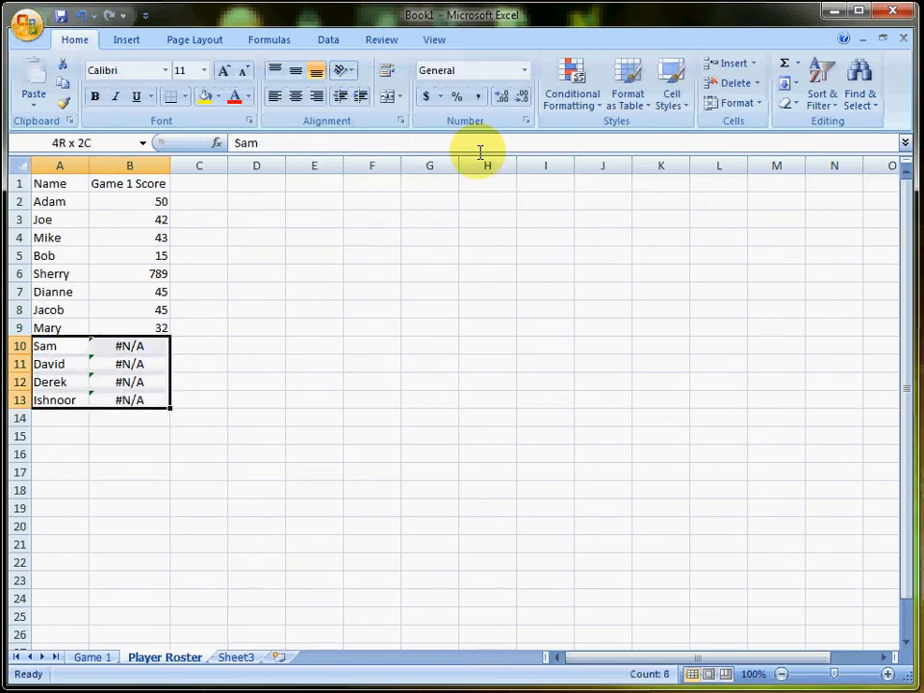
- Review the exact-match formulas and returned scores in B2:B9
{"action": "key", "text": "Up"}
{"action": "key", "text": "Up"}
{"action": "key", "text": "Up"}
{"action": "key", "text": "Up"}
{"action": "key", "text": "Right"}
{"action": "key", "text": "Up"}
{"action": "key", "text": "Up"}
{"action": "key", "text": "Up"}
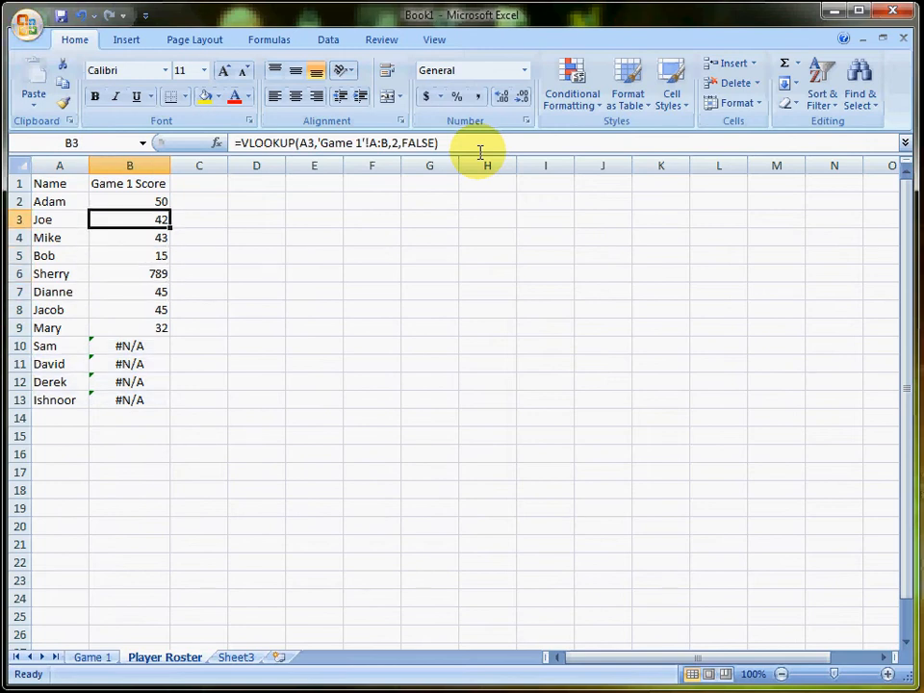
{"action": "key", "text": "Down"}
{"action": "key", "text": "Down"}
{"action": "key", "text": "Down"}
{"action": "key", "text": "Down"}
{"action": "key", "text": "Down"}
{"action": "key", "text": "Down"}
{"action": "key", "text": "shift+Up"}
{"action": "key", "text": "shift+Up"}
{"action": "key", "text": "shift+Up"}
{"action": "key", "text": "shift+Up"}
{"action": "key", "text": "shift+Up"}
{"action": "key", "text": "shift+Up"}
{"action": "key", "text": "shift+Up"}
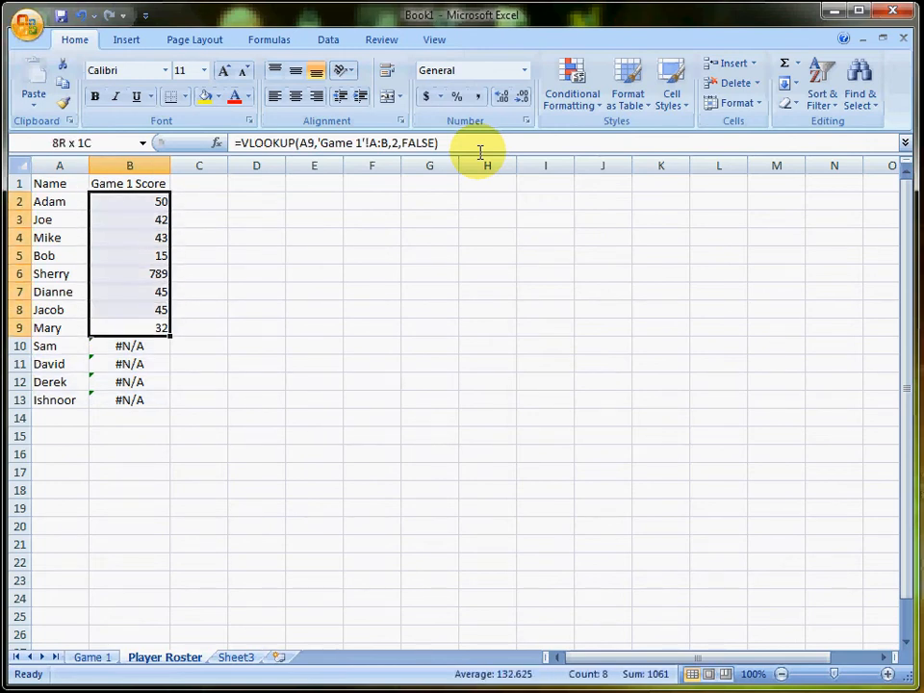
{"action": "key", "text": "shift+Left"}
{"action": "key", "text": "shift+Right"}
{"action": "key", "text": "Up"}
{"action": "key", "text": "Right"}
{"action": "key", "text": "Left"}
{"action": "key", "text": "Up"}
{"action": "key", "text": "Up"}
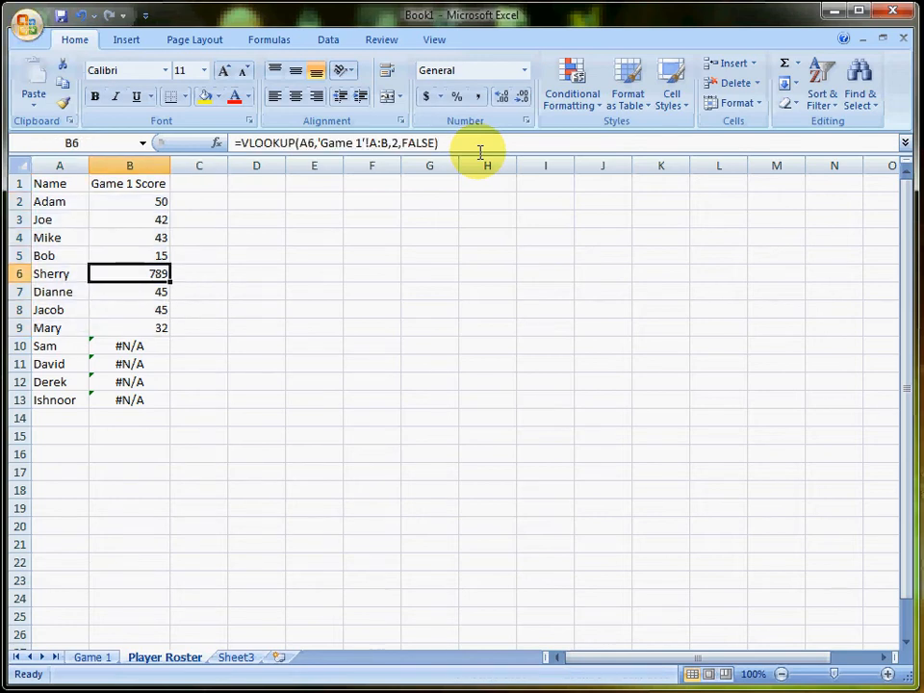
- Add a "Team" column header in C1 of the Player Roster sheet
{"action": "key", "text": "Up"}
{"action": "key", "text": "Right"}
{"action": "key", "text": "Left"}
{"action": "key", "text": "Up"}
{"action": "key", "text": "Up"}
{"action": "key", "text": "Up"}
{"action": "key", "text": "Right"}
{"action": "key", "text": "Up"}
{"action": "type", "text": "T"}
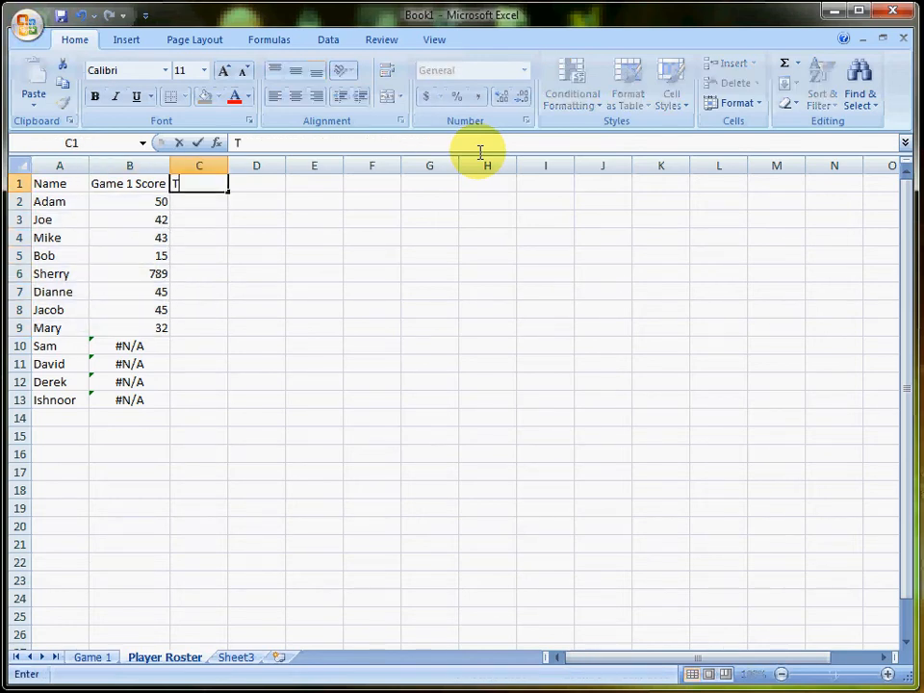
{"action": "type", "text": "eam"}
{"action": "key", "text": "Return"}
- Add a "Team" column header in C1 of the Game 1 sheet
{"action": "left_click", "coordinate": [84, 648]}
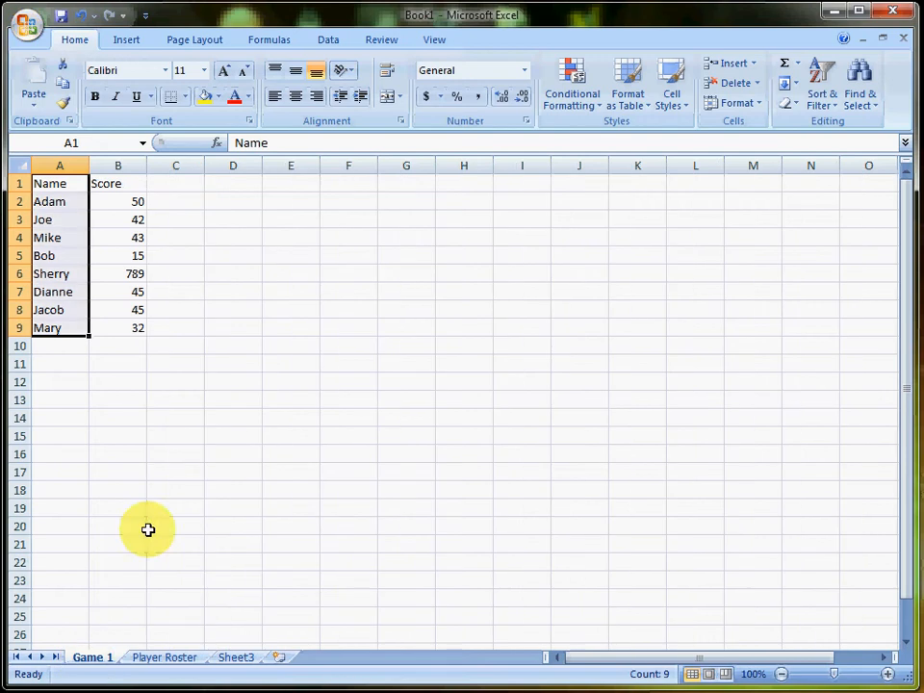
{"action": "left_click", "coordinate": [202, 186]}
{"action": "type", "text": "Team"}
{"action": "key", "text": "Return"}
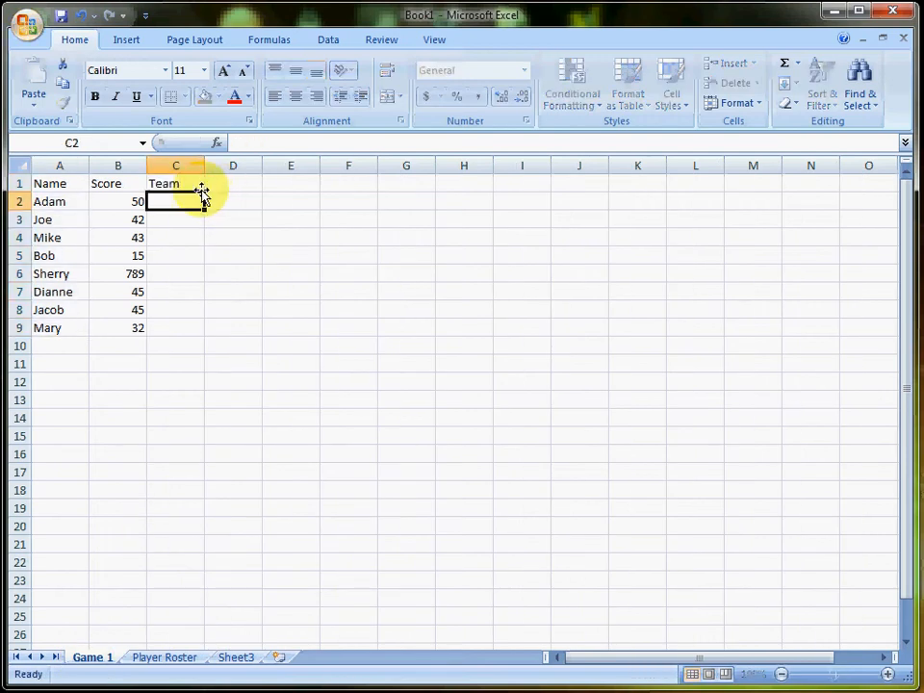
- Enter Red as the team for the players in C2:C4 of the Game 1 sheet
{"action": "type", "text": "Red"}
{"action": "key", "text": "Return"}
{"action": "type", "text": "Red"}
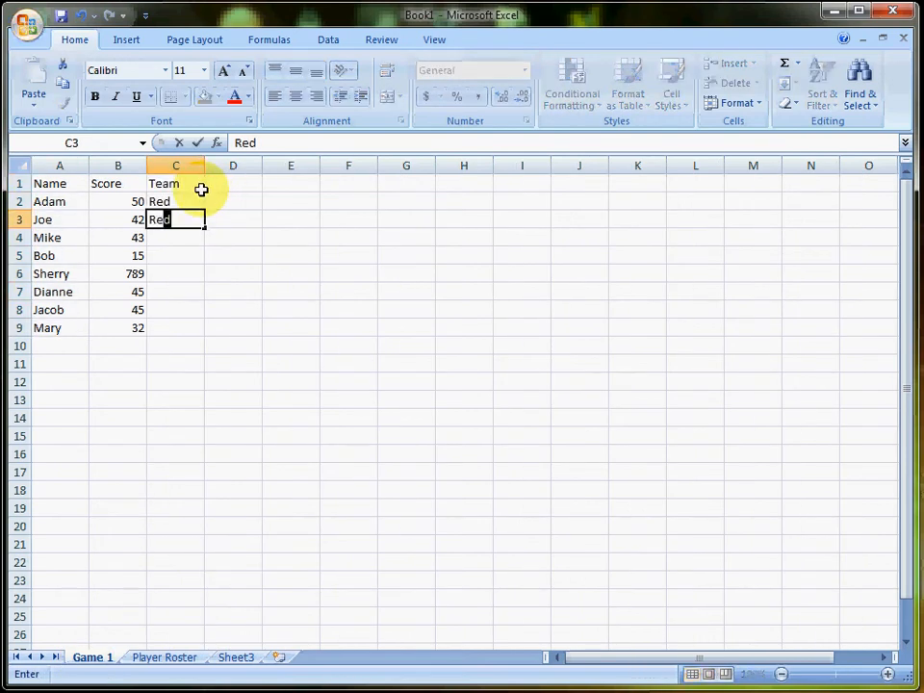
{"action": "key", "text": "Return"}
{"action": "type", "text": "Red"}
{"action": "key", "text": "Return"}
- Enter Blue as the team for the players in C5:C7 of the Game 1 sheet
{"action": "type", "text": "N"}
{"action": "key", "text": "BackSpace"}
{"action": "type", "text": "Bl"}
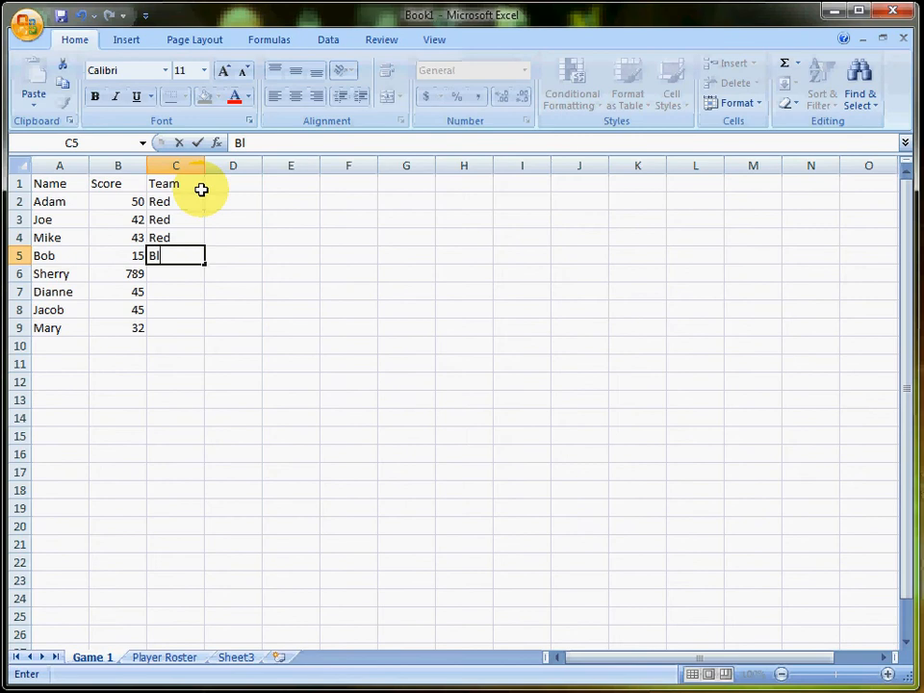
{"action": "type", "text": "ue"}
{"action": "key", "text": "Return"}
{"action": "type", "text": "Blue"}
{"action": "key", "text": "Return"}
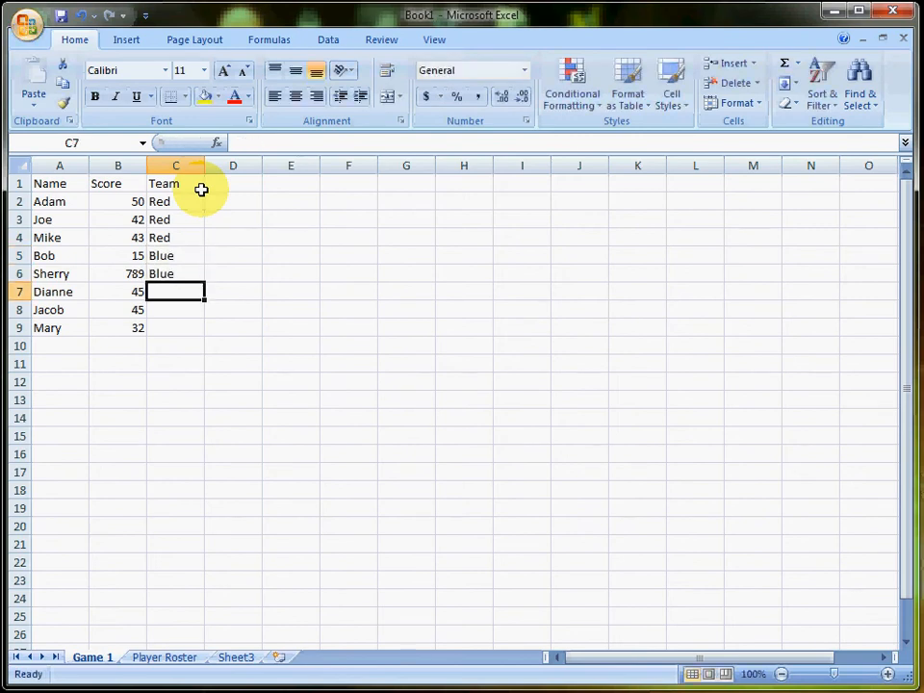
{"action": "type", "text": "Blue"}
{"action": "key", "text": "Return"}
- Complete the Team column of the Game 1 sheet by copying Blue from C7 into C8 and entering Red in C9
{"action": "key", "text": "Up"}
{"action": "key", "text": "ctrl+c"}
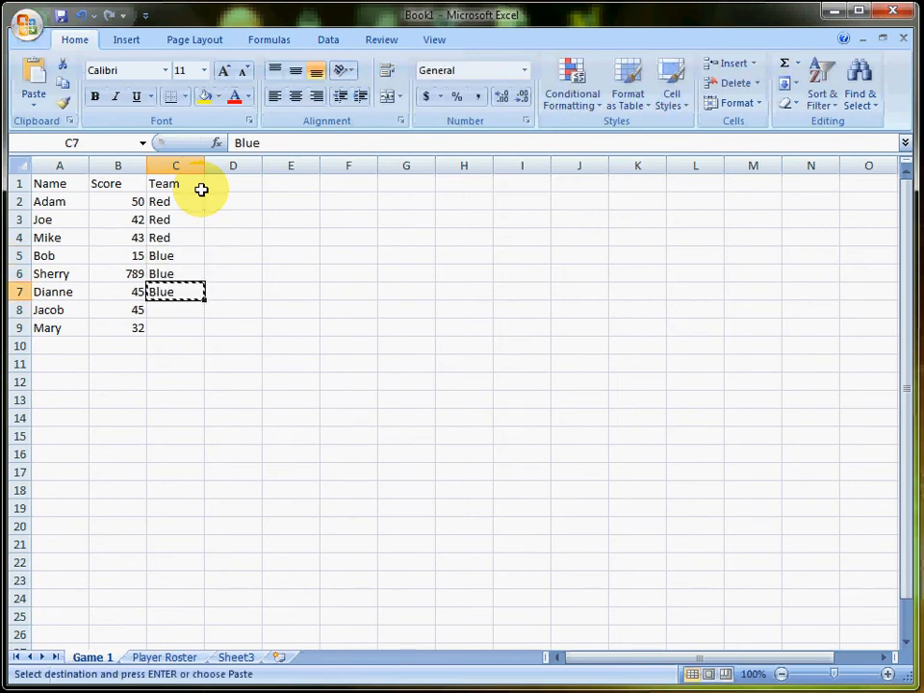
{"action": "key", "text": "Down"}
{"action": "key", "text": "ctrl+v"}
{"action": "key", "text": "Down"}
{"action": "type", "text": "Red"}
{"action": "key", "text": "Return"}
{"action": "key", "text": "Up"}
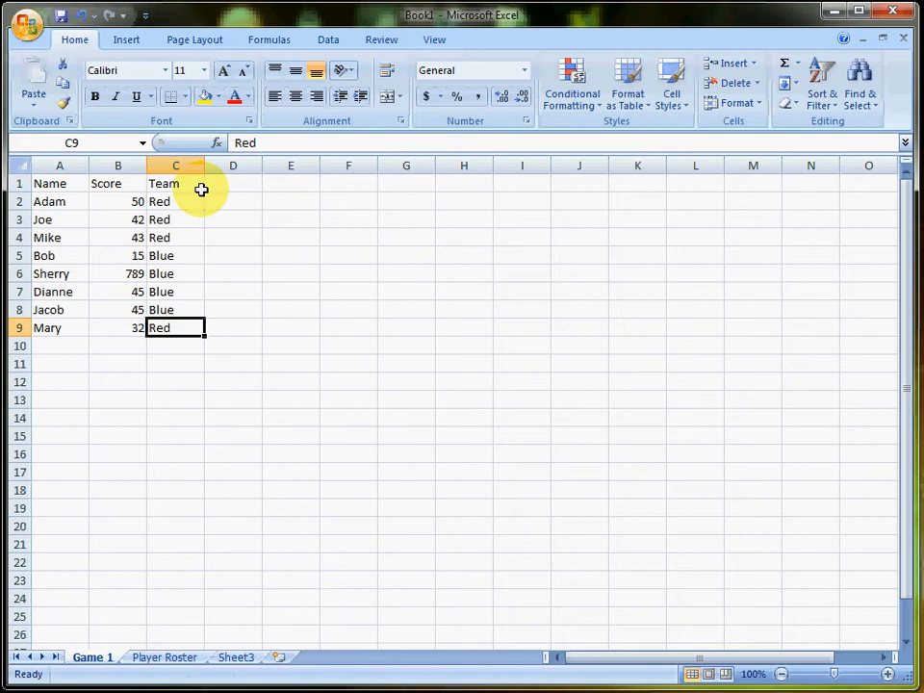
- Reuse the Game 1 Score formula text from B2 of the Player Roster sheet, =VLOOKUP(A2,'Game 1'!A:B,2,FALSE), in cell C2
{"action": "left_click", "coordinate": [183, 662]}
{"action": "left_click", "coordinate": [192, 187]}
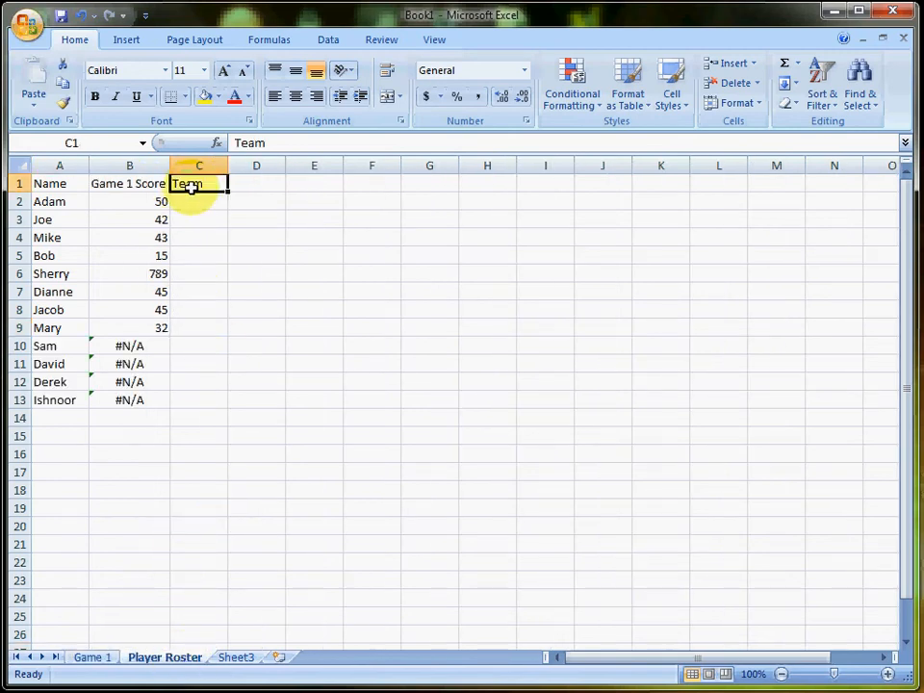
{"action": "left_click", "coordinate": [212, 201]}
{"action": "double_click", "coordinate": [212, 200]}
{"action": "type", "text": "=VLOOKUP("}
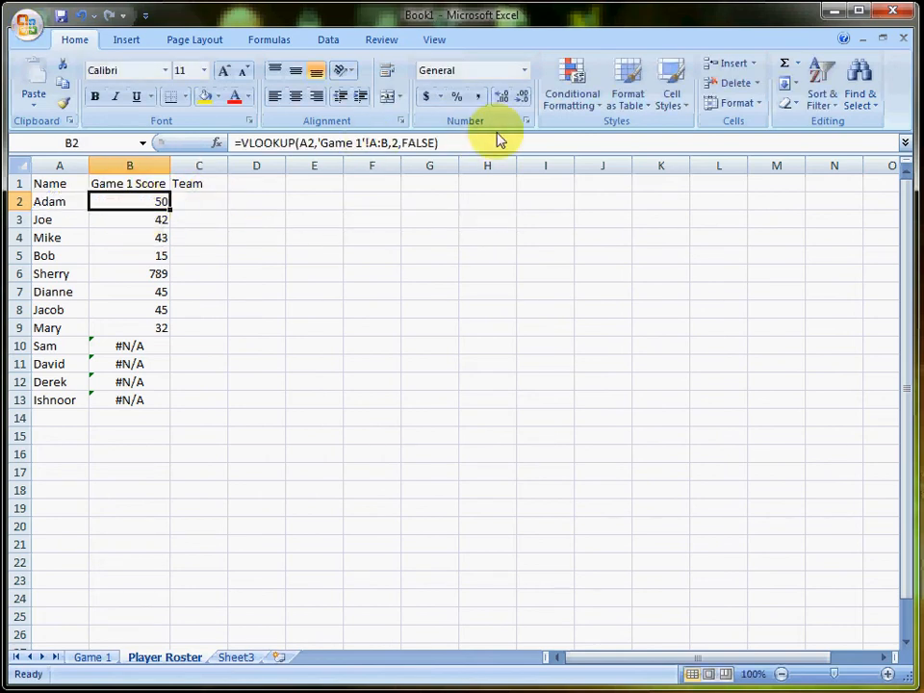
{"action": "left_click_drag", "start_coordinate": [501, 141], "coordinate": [20, 63]}
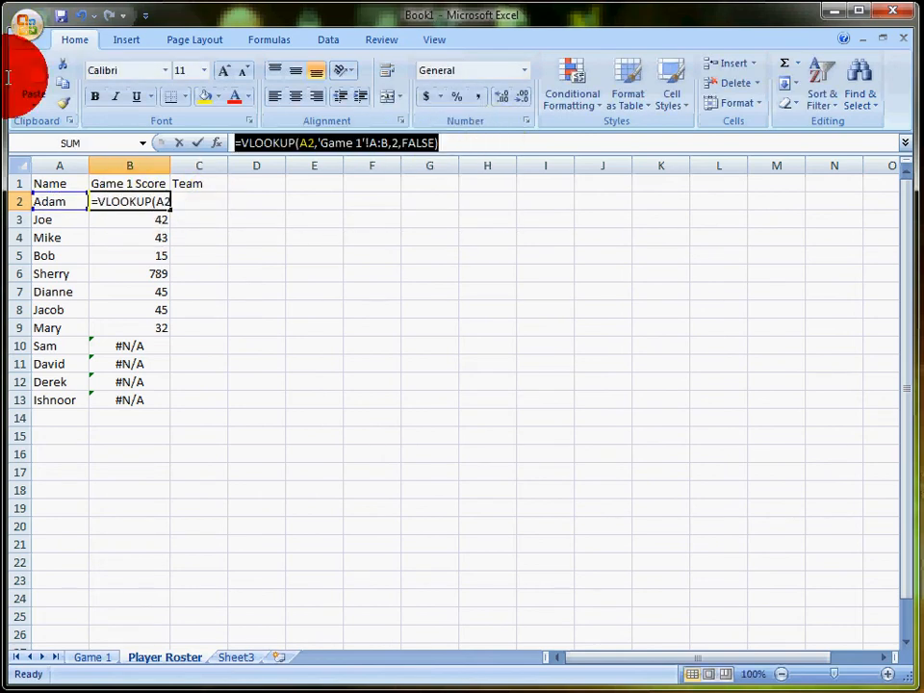
{"action": "key", "text": "Escape"}
{"action": "double_click", "coordinate": [207, 200]}
{"action": "key", "text": "ctrl+v"}
{"action": "right_click", "coordinate": [232, 267]}
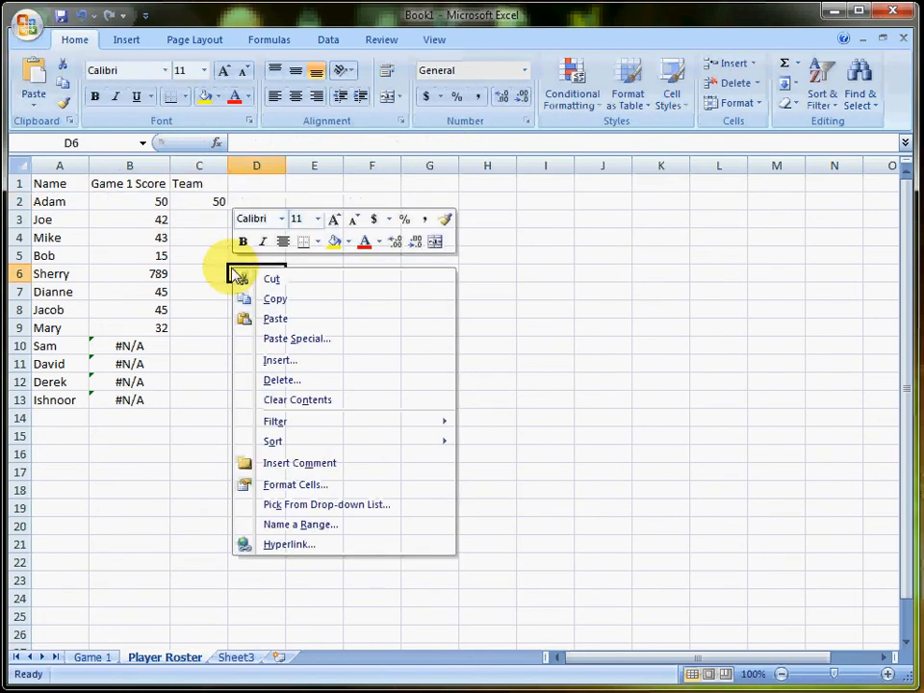
- Set the column index of the VLOOKUP formula in C2 to 3
{"action": "left_click", "coordinate": [211, 201]}
{"action": "left_click", "coordinate": [399, 143]}
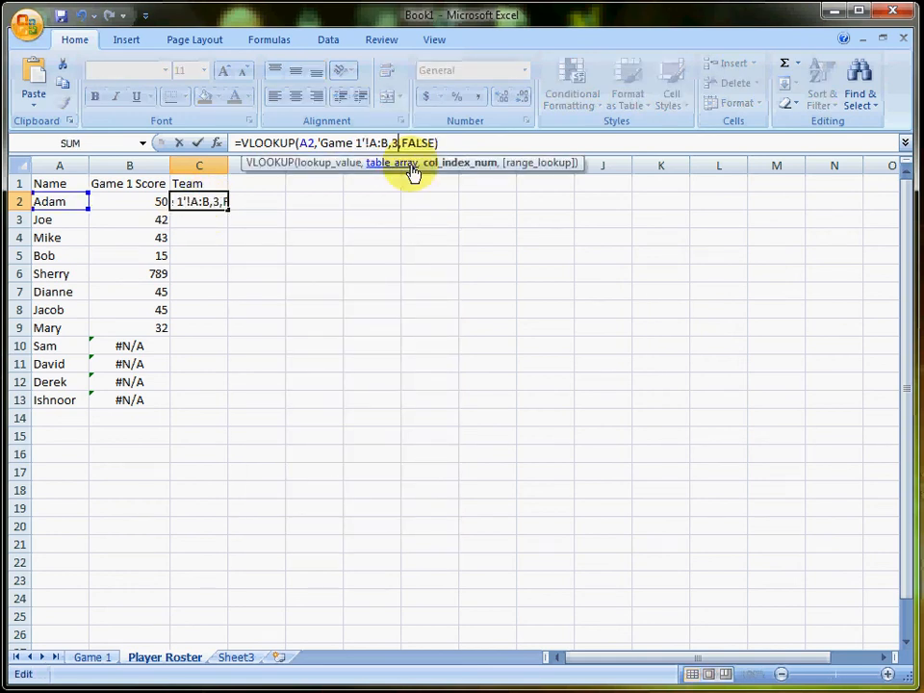
{"action": "key", "text": "Return"}
{"action": "key", "text": "Up"}
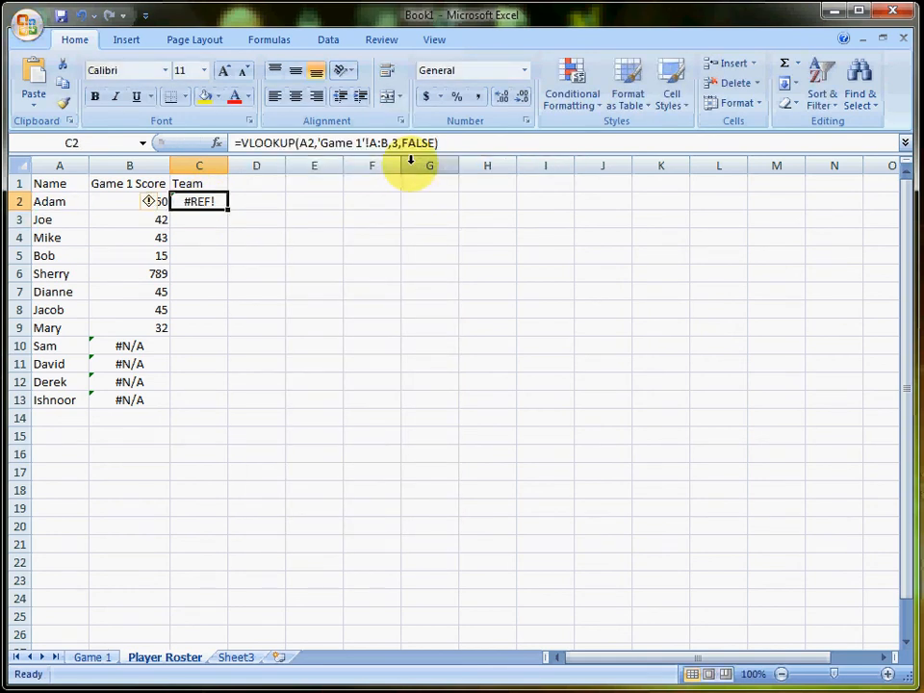
- Extend the table array of the VLOOKUP in C2 to columns A:C of the Game 1 sheet
{"action": "left_click", "coordinate": [399, 143]}
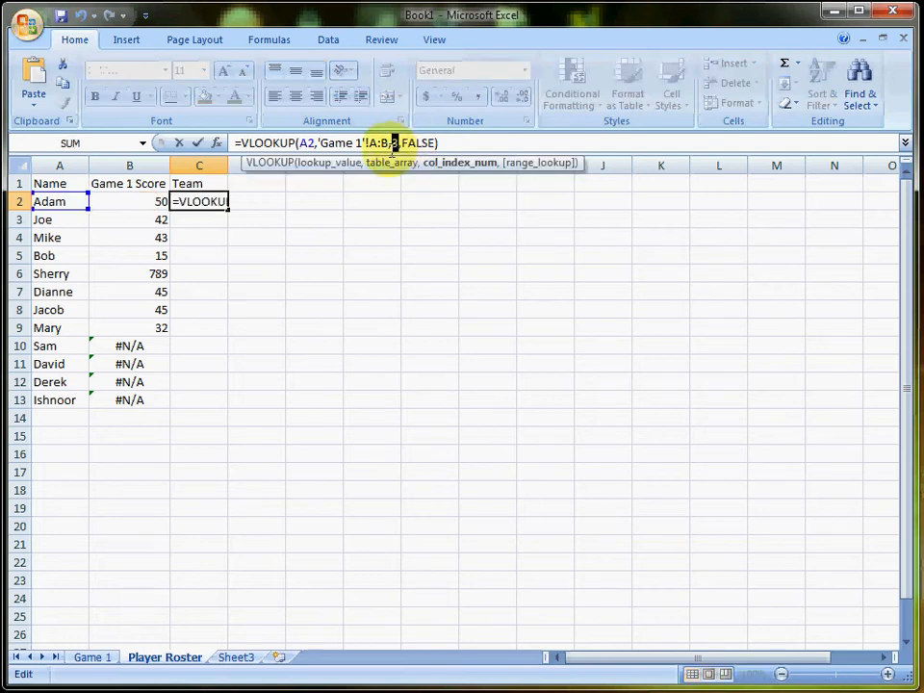
{"action": "left_click_drag", "start_coordinate": [369, 144], "coordinate": [389, 143]}
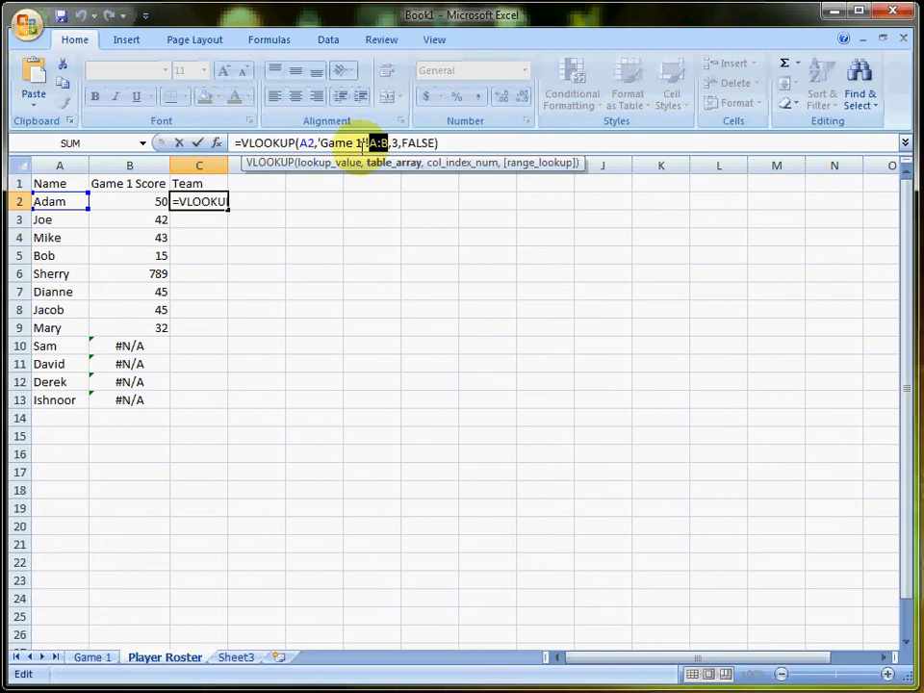
{"action": "left_click", "coordinate": [390, 144]}
{"action": "left_click", "coordinate": [385, 143]}
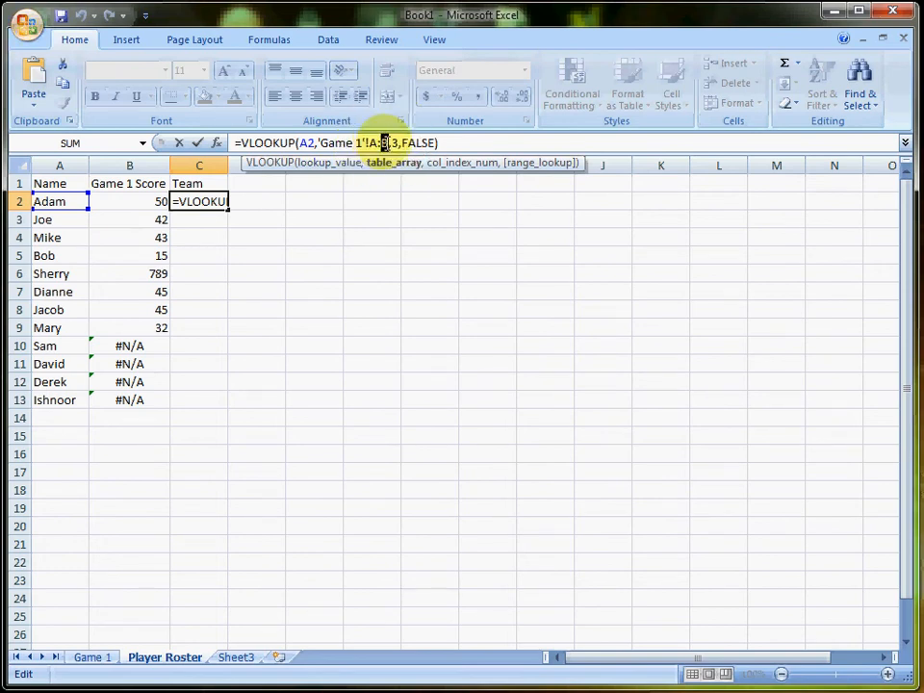
{"action": "type", "text": "C"}
{"action": "key", "text": "Return"}
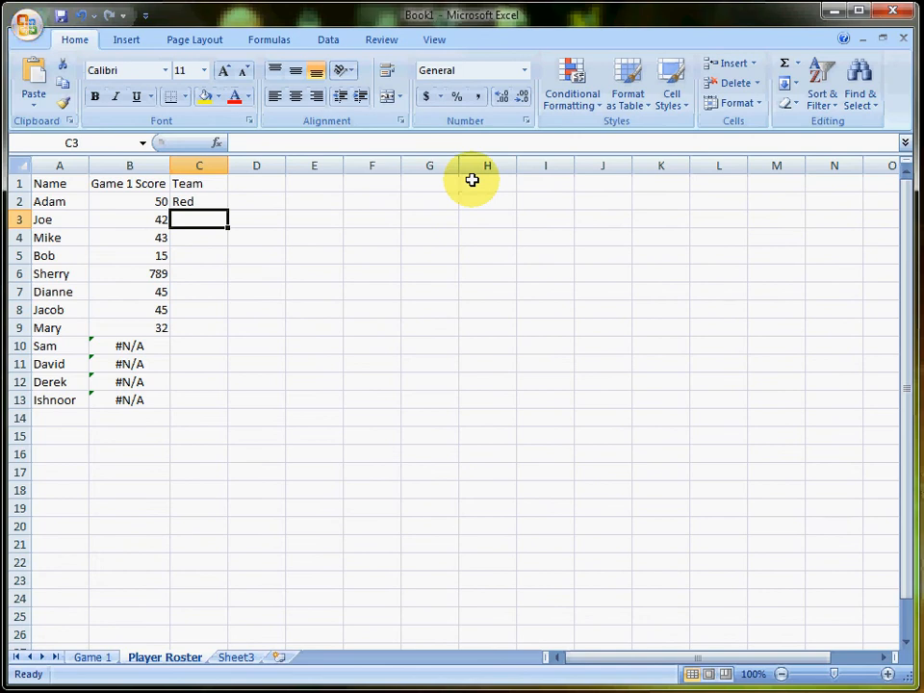
{"action": "key", "text": "Up"}
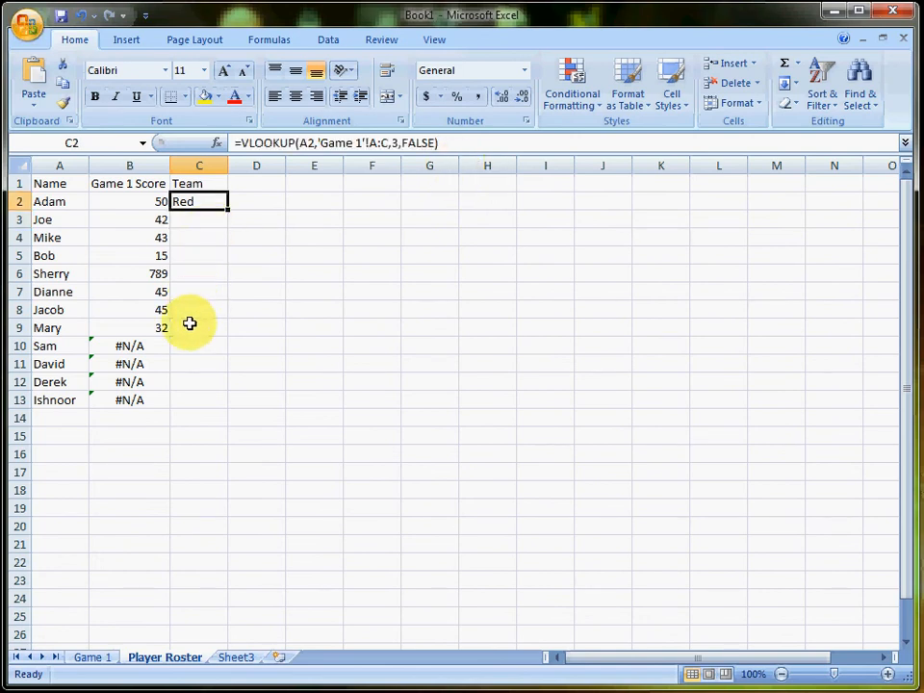
- Copy the team lookup formula from C2 down the Team column through C13
{"action": "key", "text": "ctrl+c"}
{"action": "left_click_drag", "start_coordinate": [200, 201], "coordinate": [200, 398]}
{"action": "key", "text": "ctrl+v"}
{"action": "left_click", "coordinate": [254, 370]}
{"action": "left_click_drag", "start_coordinate": [206, 349], "coordinate": [52, 394]}
- Rename the C1 header to "Game 1 Team" and widen column C to fit it
{"action": "left_click", "coordinate": [186, 184]}
{"action": "double_click", "coordinate": [192, 188]}
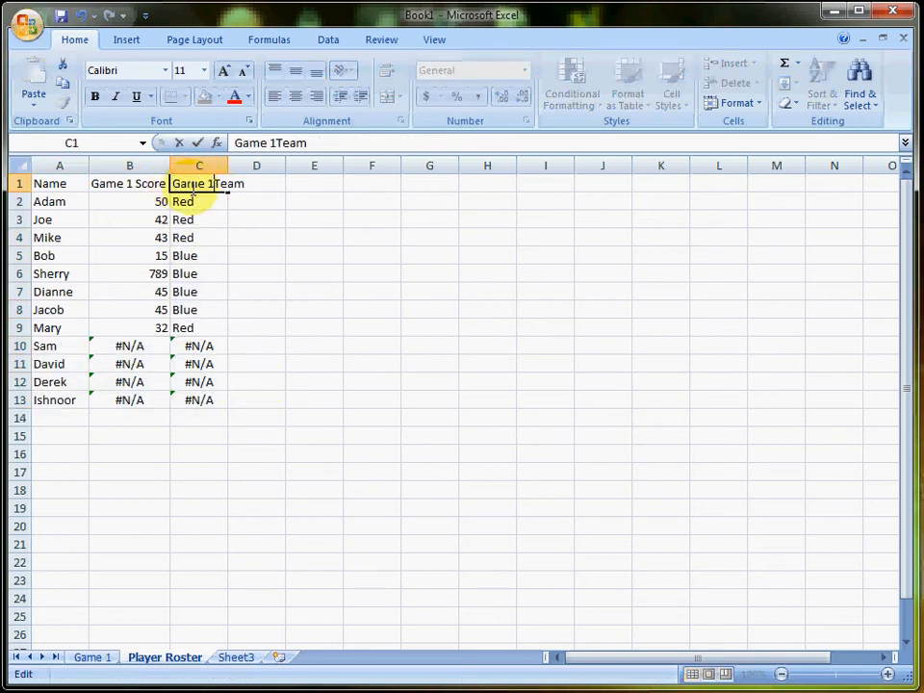
{"action": "key", "text": "Return"}
{"action": "left_click_drag", "start_coordinate": [229, 162], "coordinate": [252, 159]}
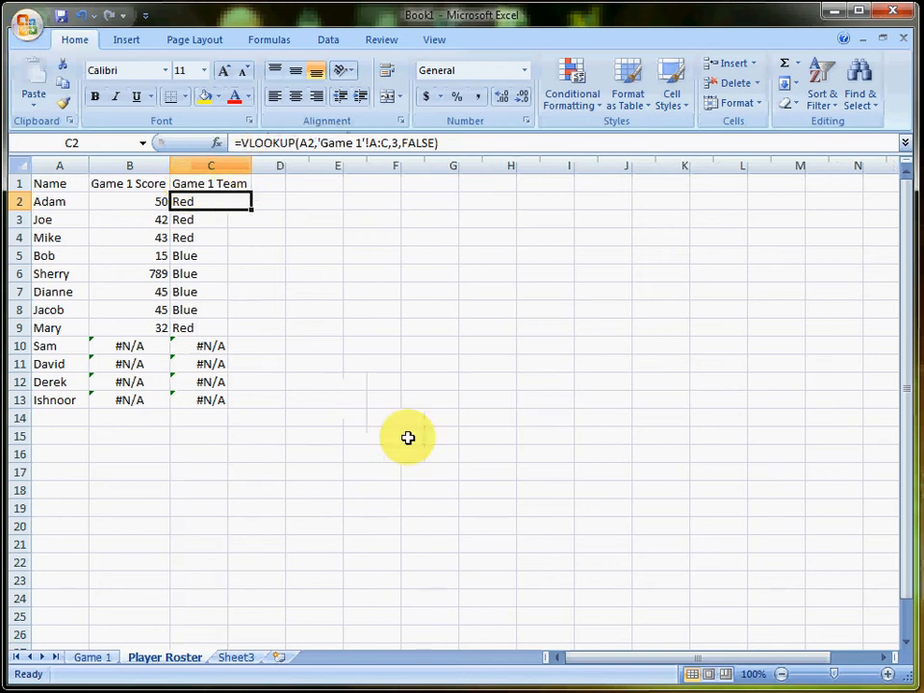
- Select the VLOOKUP expression in B2's formula, without the equals sign, for reuse in an error check
{"action": "left_click", "coordinate": [177, 332]}
{"action": "left_click_drag", "start_coordinate": [198, 347], "coordinate": [71, 404]}
{"action": "left_click", "coordinate": [118, 363]}
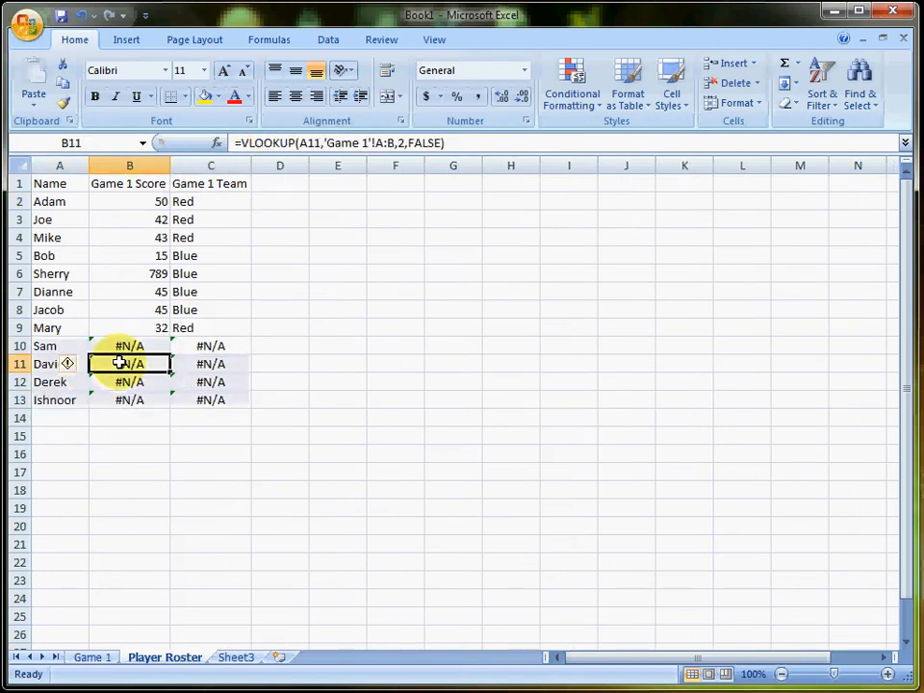
{"action": "left_click", "coordinate": [129, 333]}
{"action": "left_click", "coordinate": [133, 217]}
{"action": "left_click", "coordinate": [137, 202]}
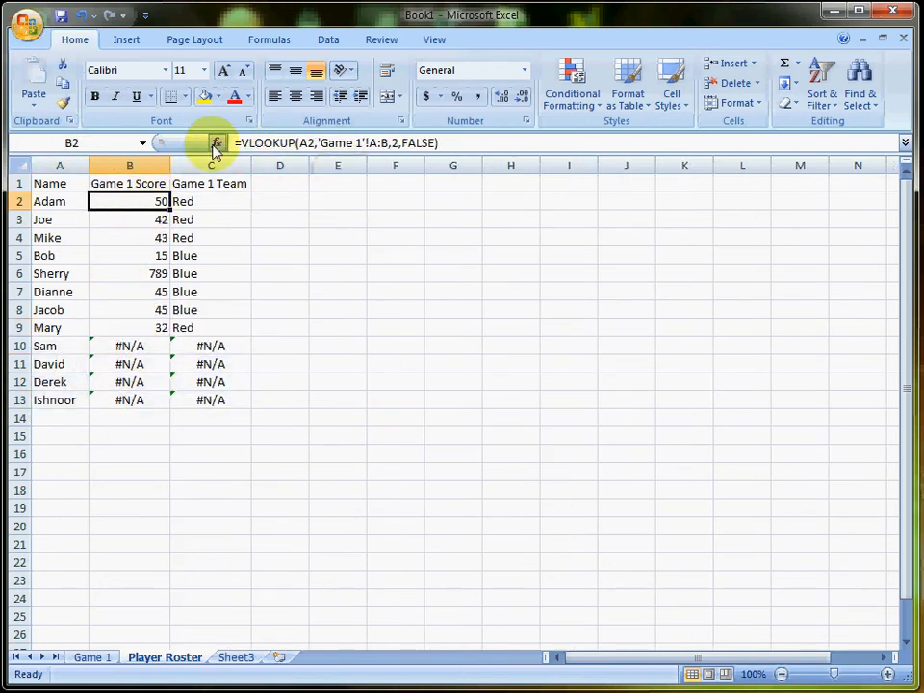
{"action": "left_click", "coordinate": [250, 143]}
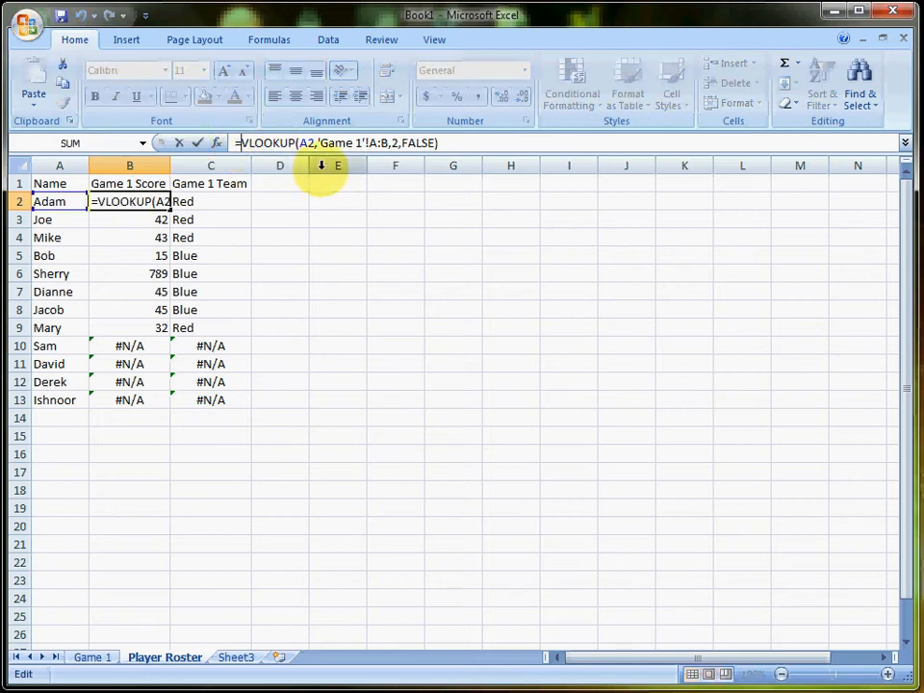
{"action": "key", "text": "shift+End"}
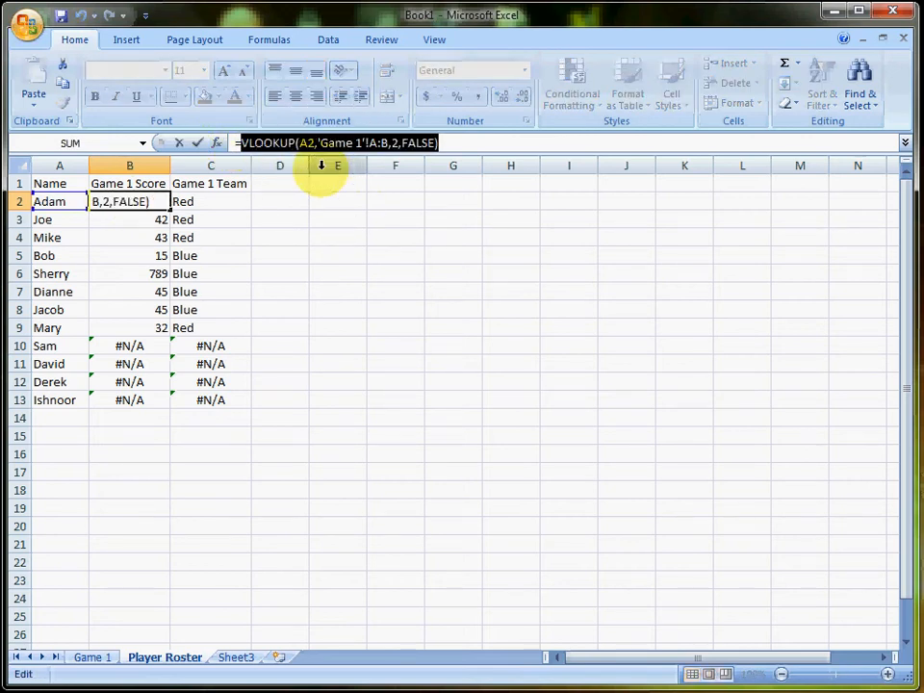
- Put IF(ISERROR( in front of the VLOOKUP in B2's formula
{"action": "left_click", "coordinate": [241, 142]}
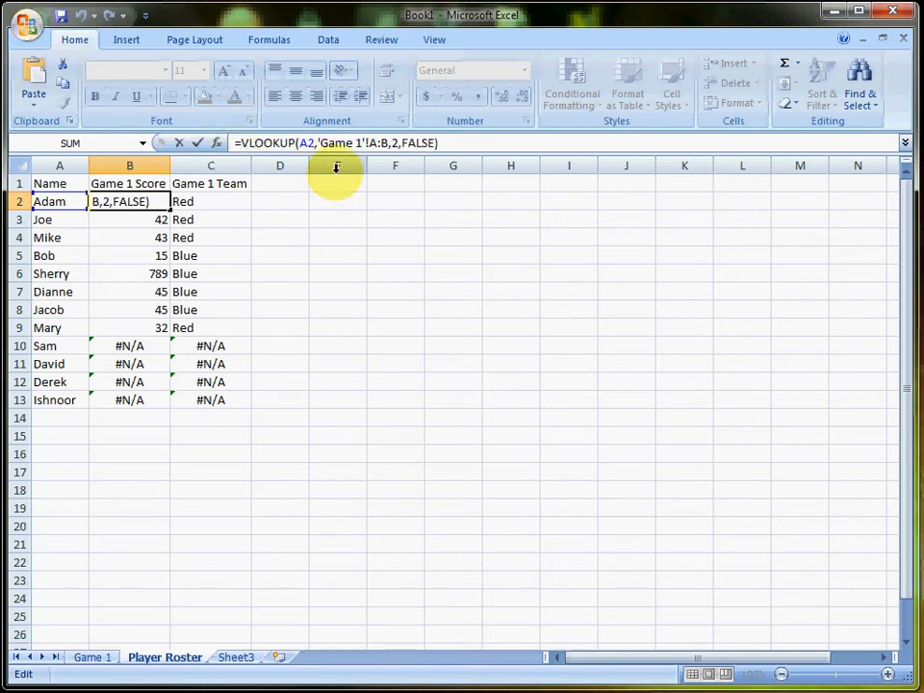
{"action": "type", "text": "IF("}
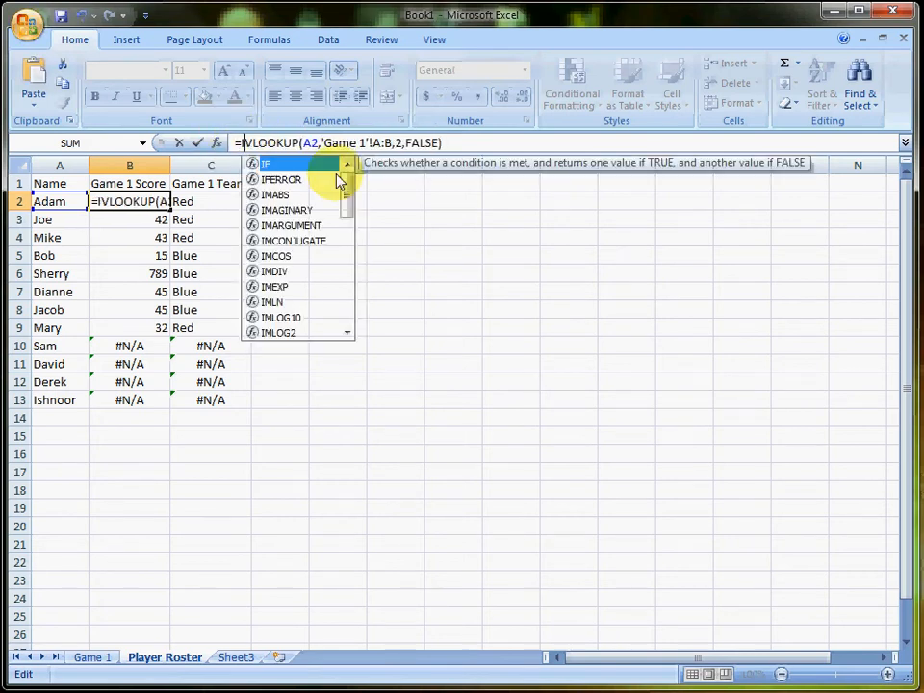
{"action": "type", "text": "iserro"}
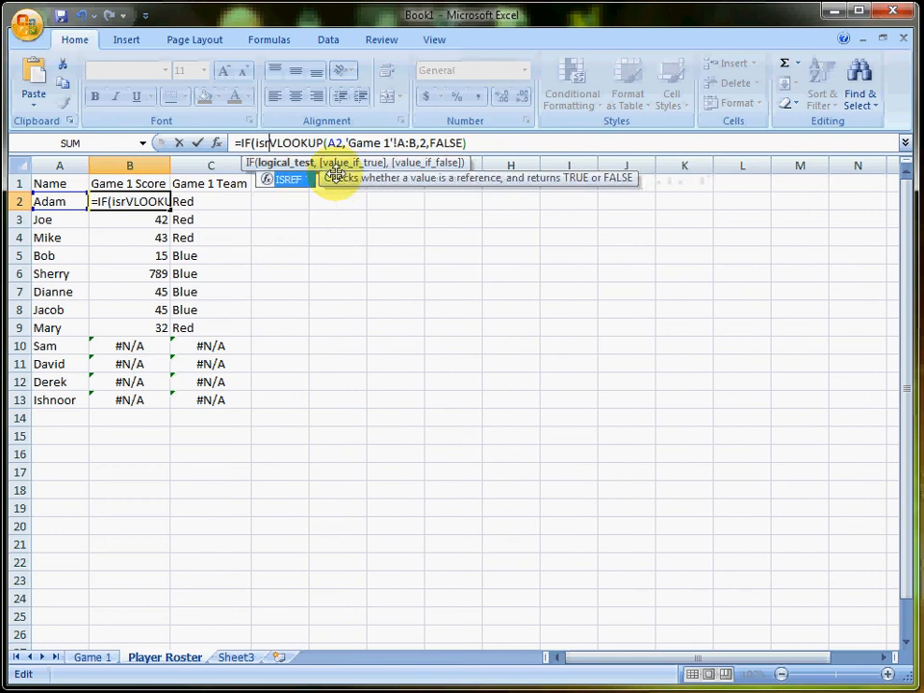
{"action": "key", "text": "Tab"}
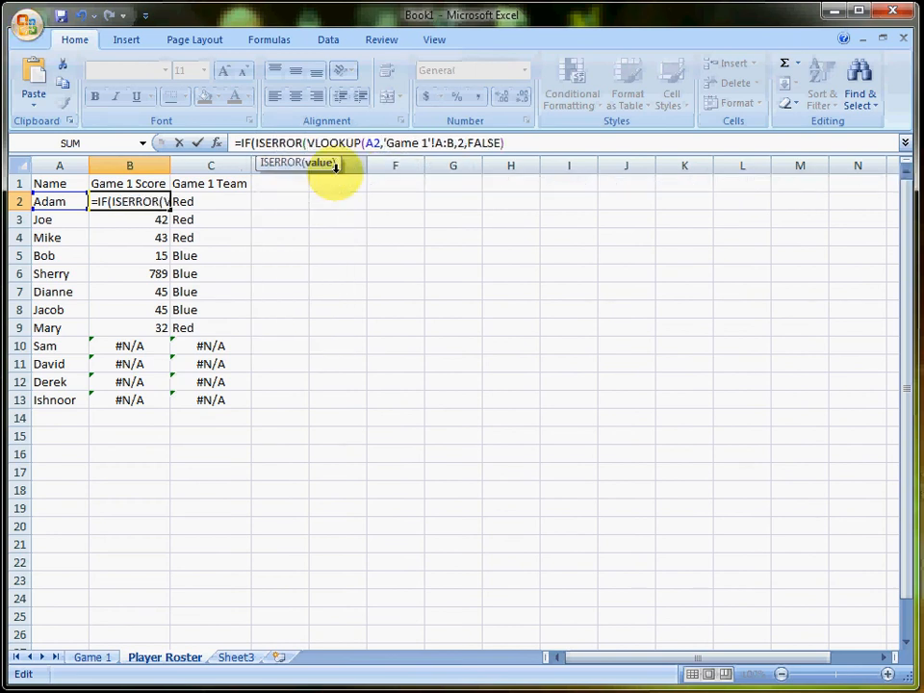
- Close the ISERROR test in B2, return "Not Found" if true, and paste VLOOKUP(A2,'Game 1'!A:B,2,FALSE) as the value if false
{"action": "left_click", "coordinate": [307, 142]}
{"action": "left_click", "coordinate": [505, 142], "text": "shift"}
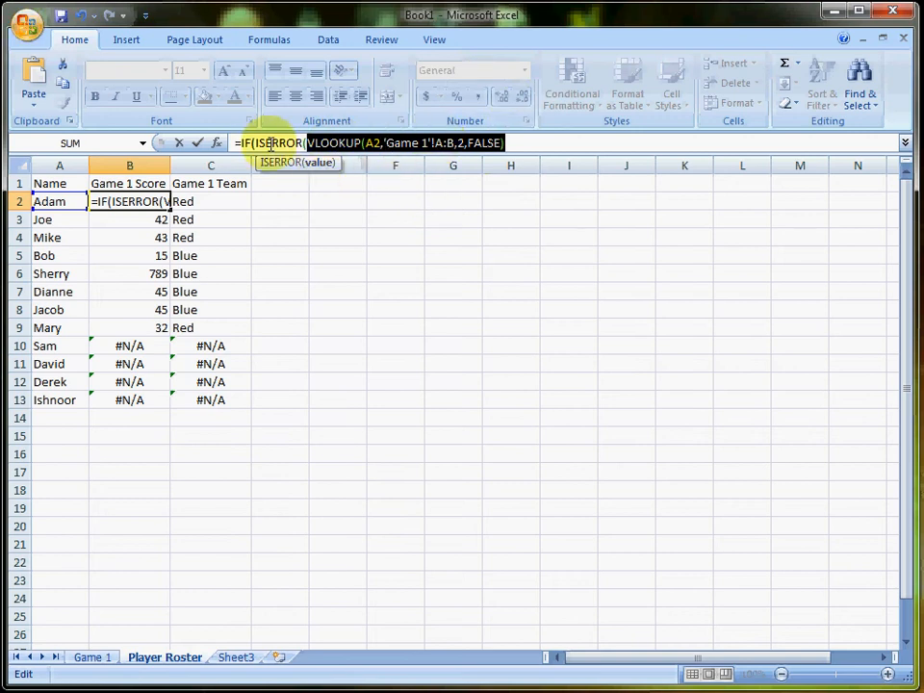
{"action": "left_click", "coordinate": [578, 152]}
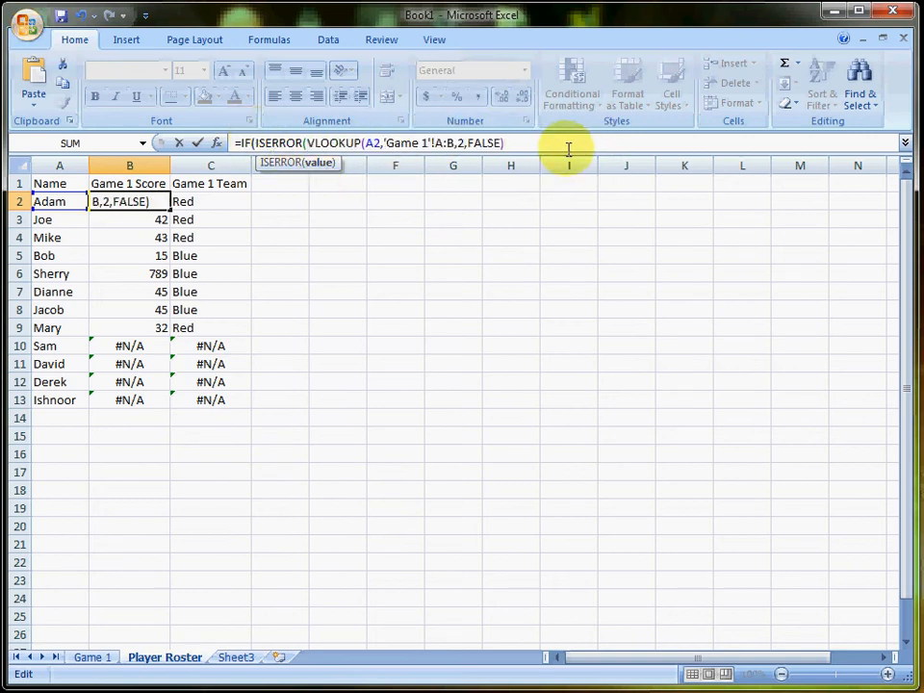
{"action": "type", "text": "),\"Not Found\","}
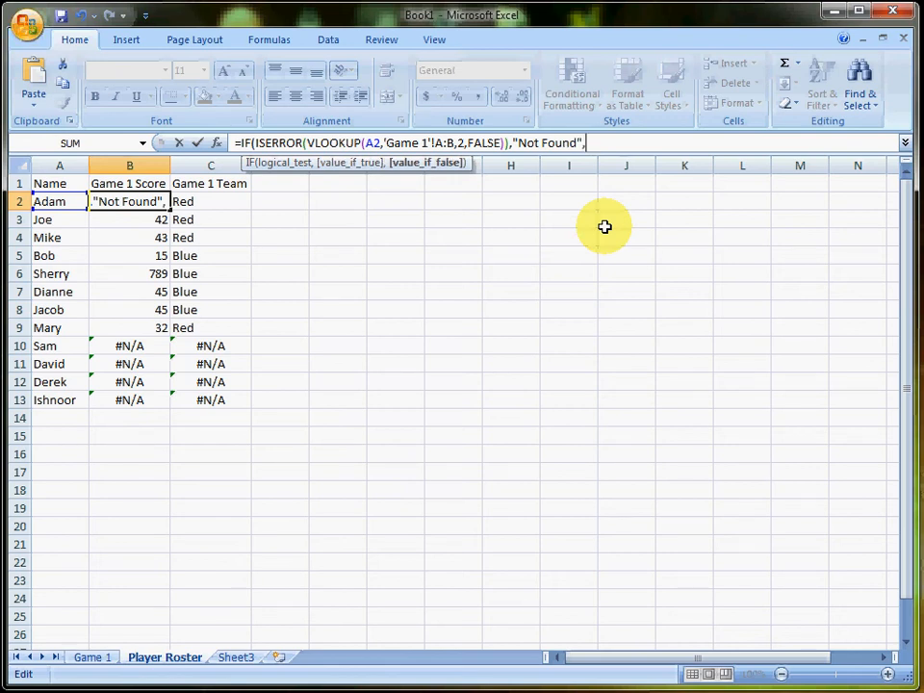
{"action": "key", "text": "ctrl+v"}
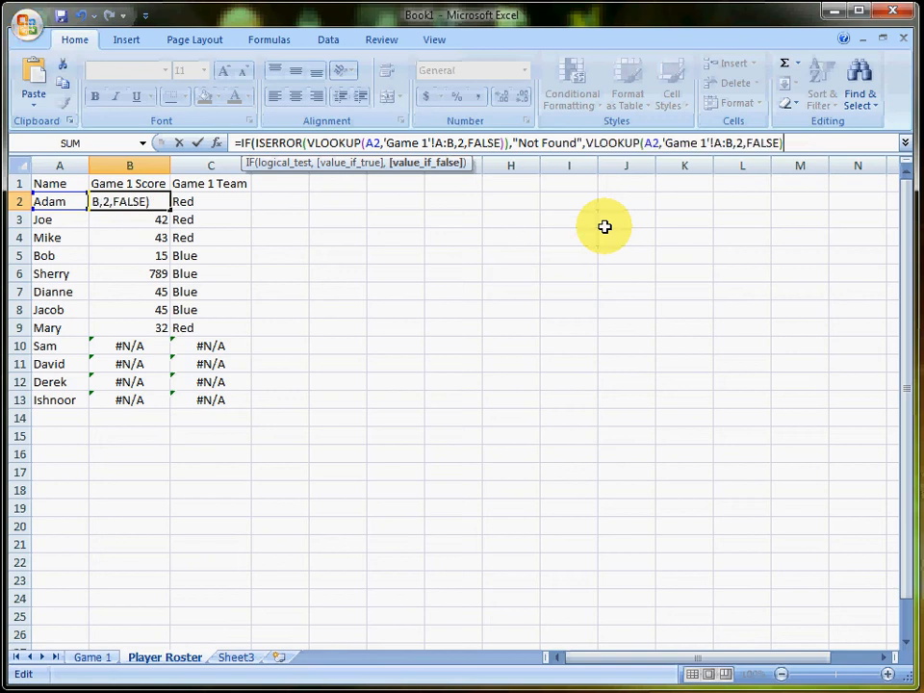
- Examine the parts of B2's formula: the IF function, the ISERROR test, the "Not Found" value and the final VLOOKUP
{"action": "left_click", "coordinate": [588, 145]}
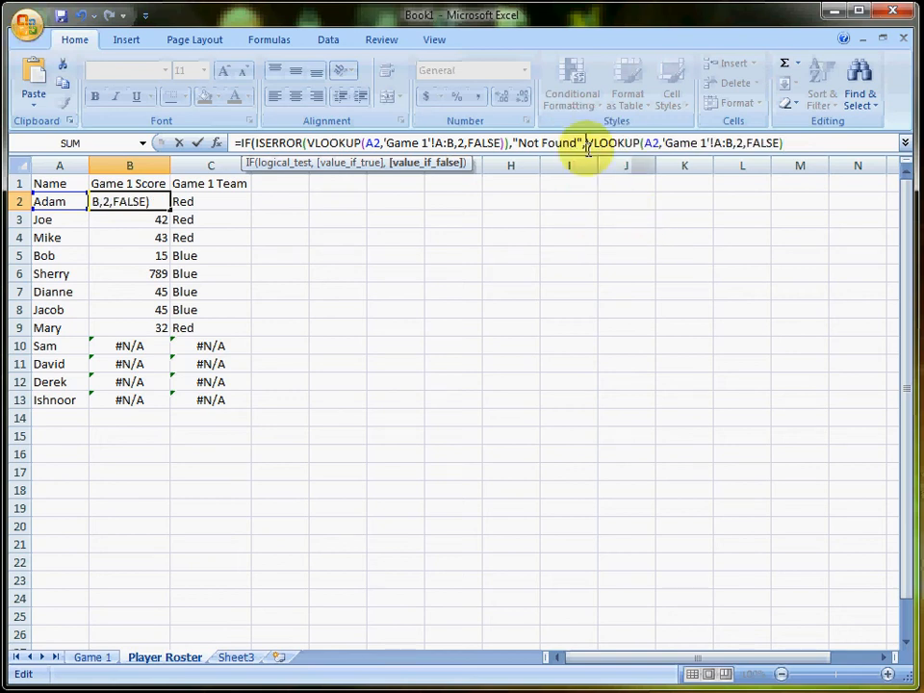
{"action": "type", "text": ","}
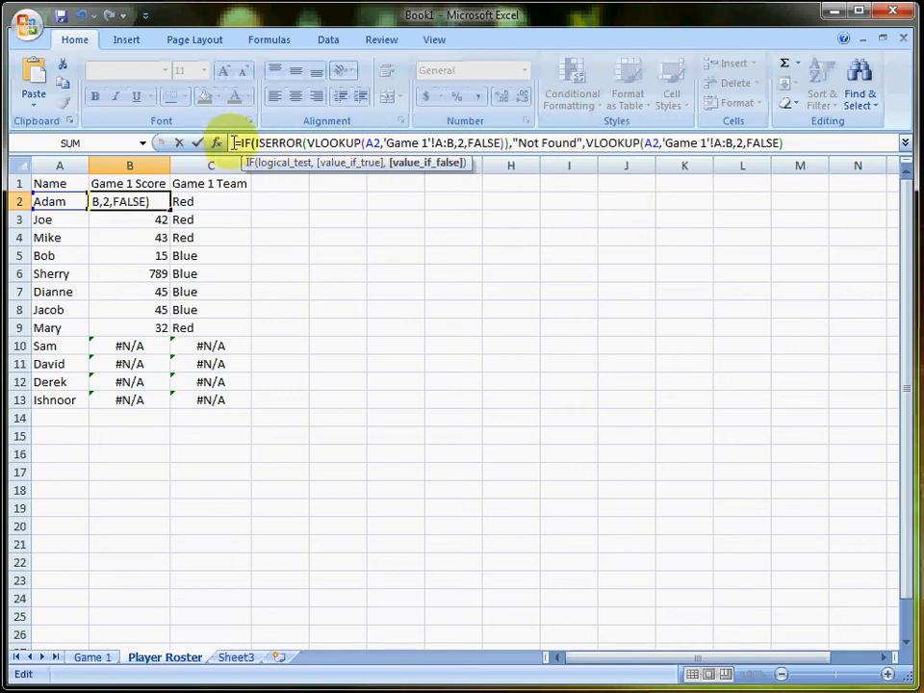
{"action": "left_click_drag", "start_coordinate": [241, 141], "coordinate": [235, 142]}
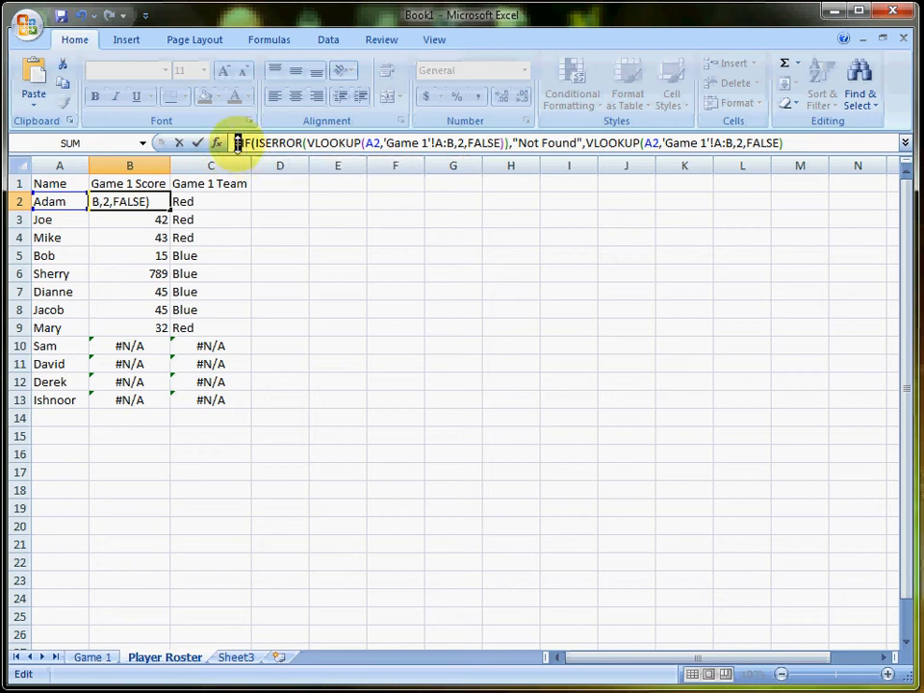
{"action": "left_click", "coordinate": [582, 142]}
{"action": "double_click", "coordinate": [243, 143]}
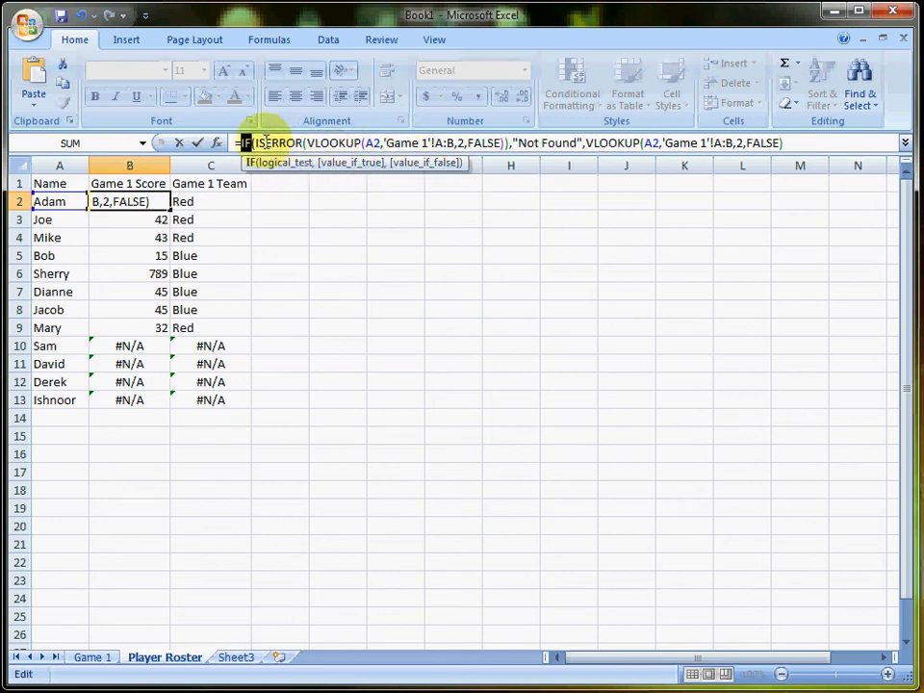
{"action": "left_click_drag", "start_coordinate": [257, 142], "coordinate": [513, 144]}
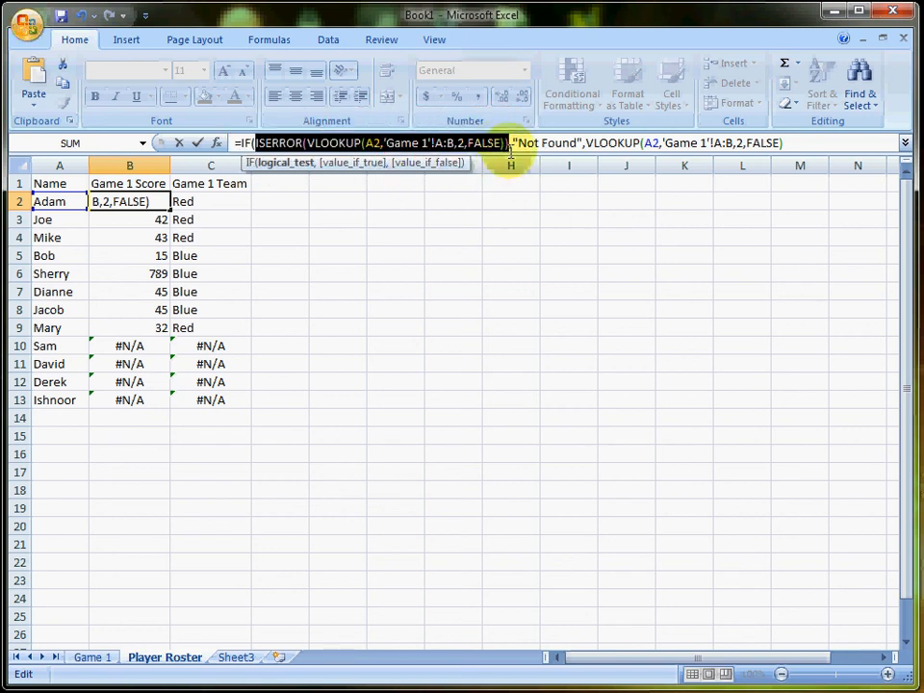
{"action": "left_click", "coordinate": [521, 142]}
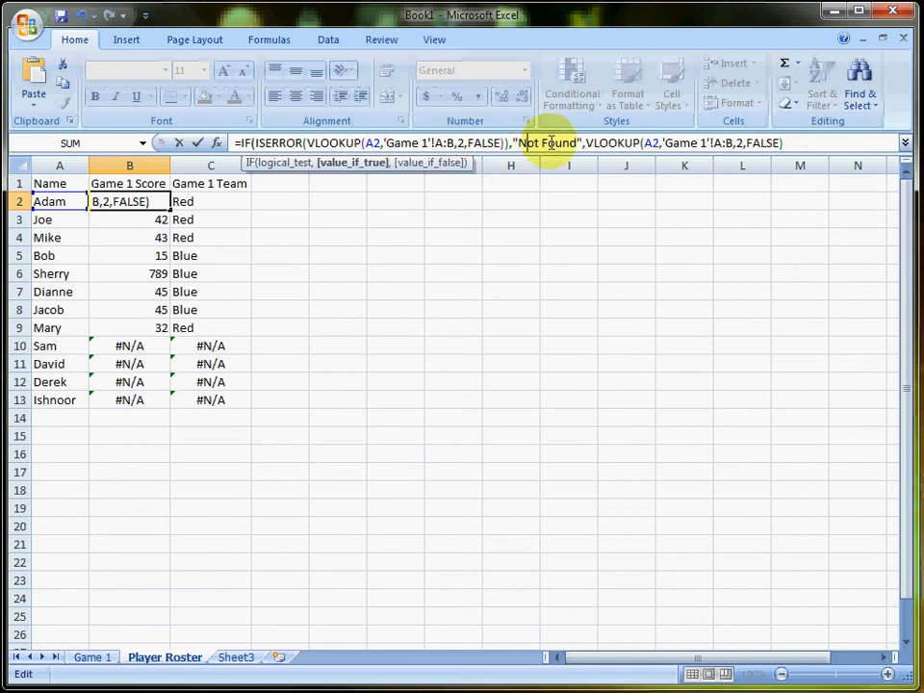
{"action": "left_click_drag", "start_coordinate": [518, 142], "coordinate": [576, 143]}
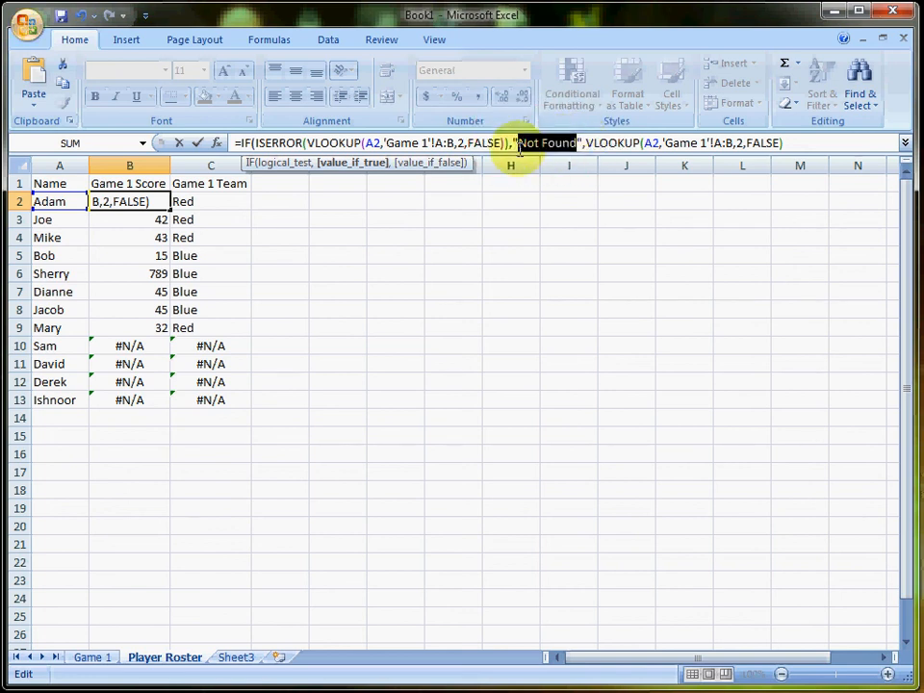
{"action": "left_click_drag", "start_coordinate": [513, 144], "coordinate": [545, 144]}
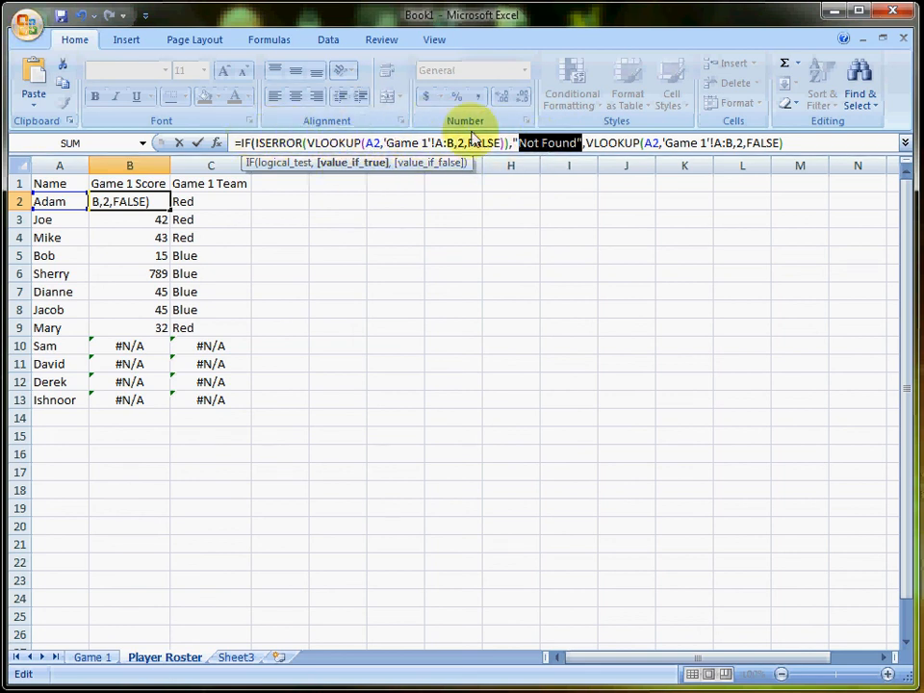
{"action": "right_click", "coordinate": [526, 142]}
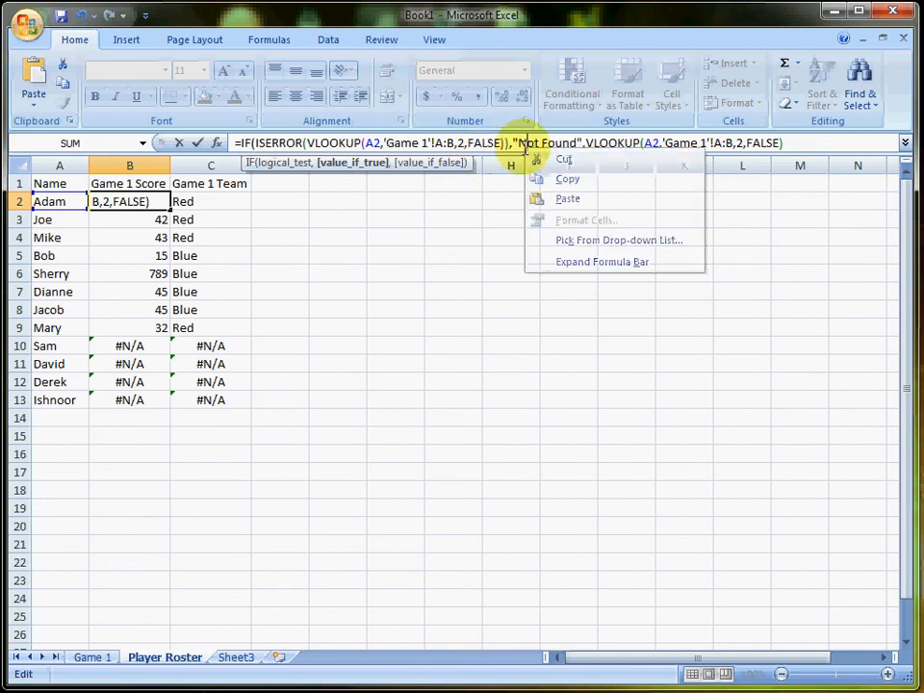
{"action": "left_click", "coordinate": [523, 142]}
{"action": "left_click_drag", "start_coordinate": [514, 143], "coordinate": [577, 143]}
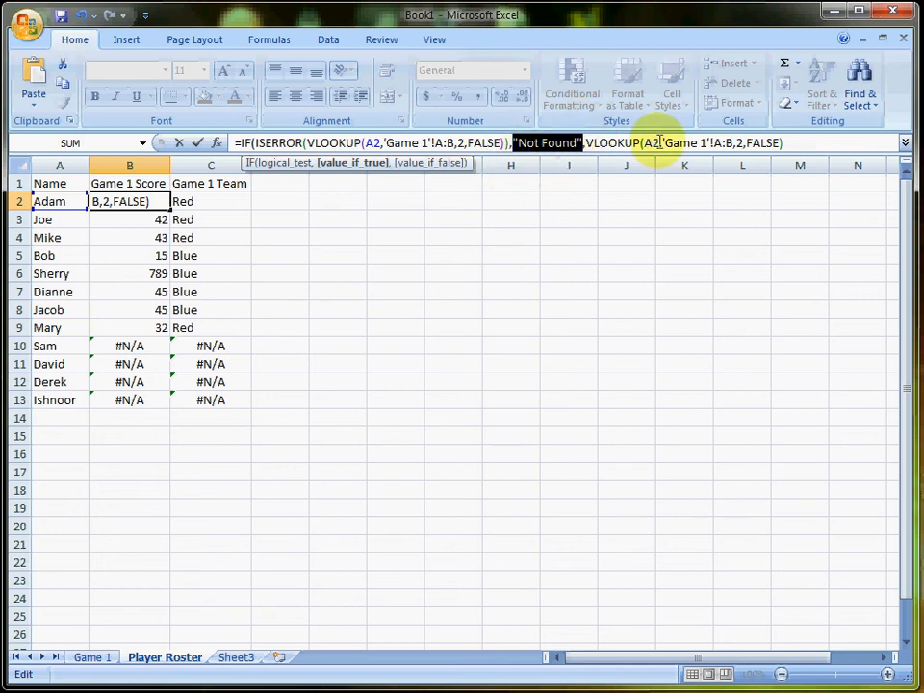
{"action": "double_click", "coordinate": [617, 143]}
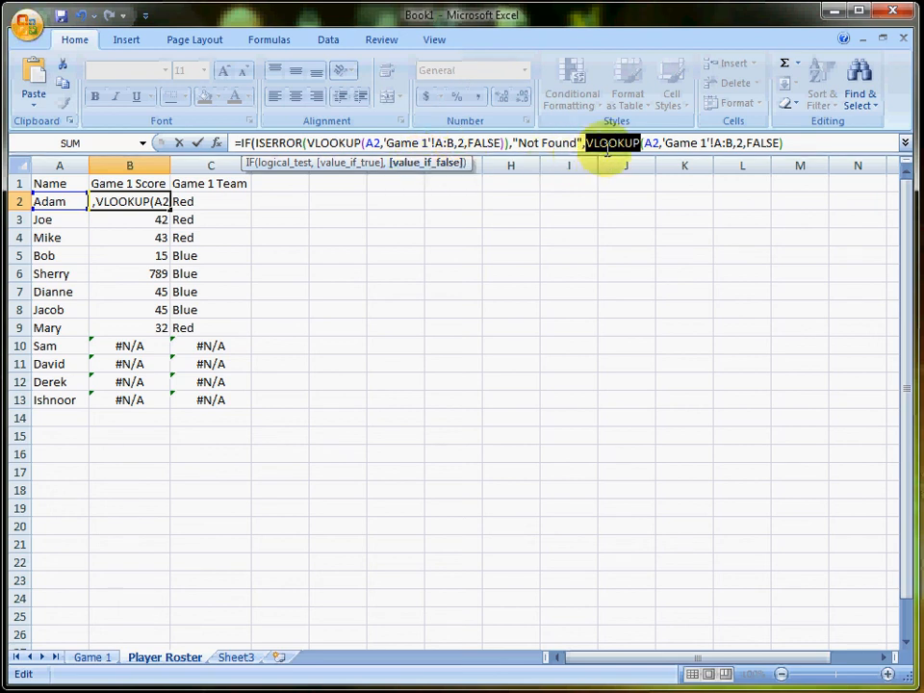
{"action": "left_click_drag", "start_coordinate": [589, 143], "coordinate": [790, 143]}
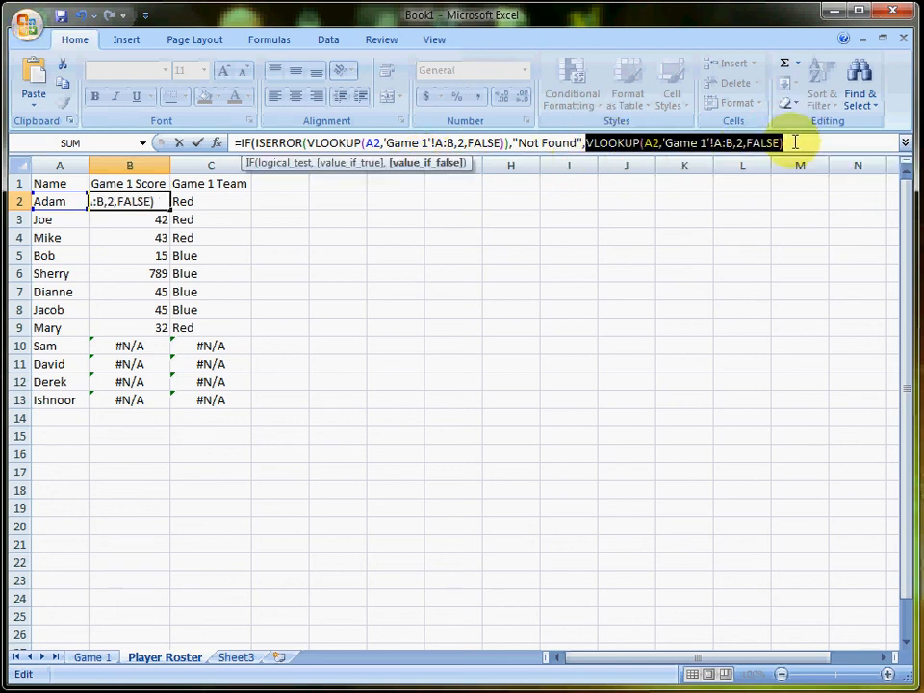
- Add the closing parenthesis to B2's IF formula, enter it and reselect B2
{"action": "left_click", "coordinate": [805, 141]}
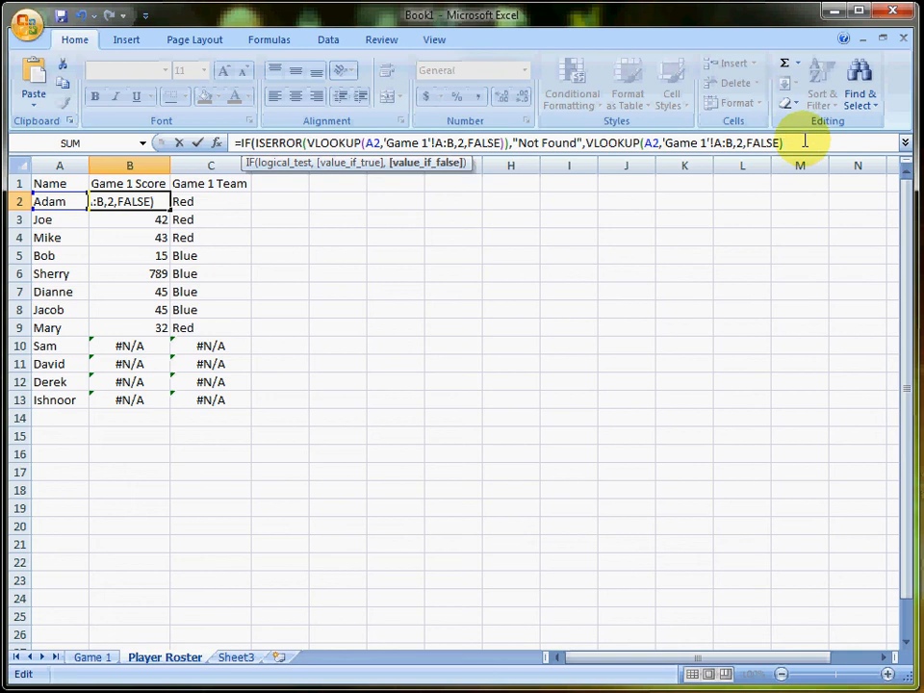
{"action": "type", "text": ")"}
{"action": "key", "text": "Return"}
{"action": "key", "text": "Up"}
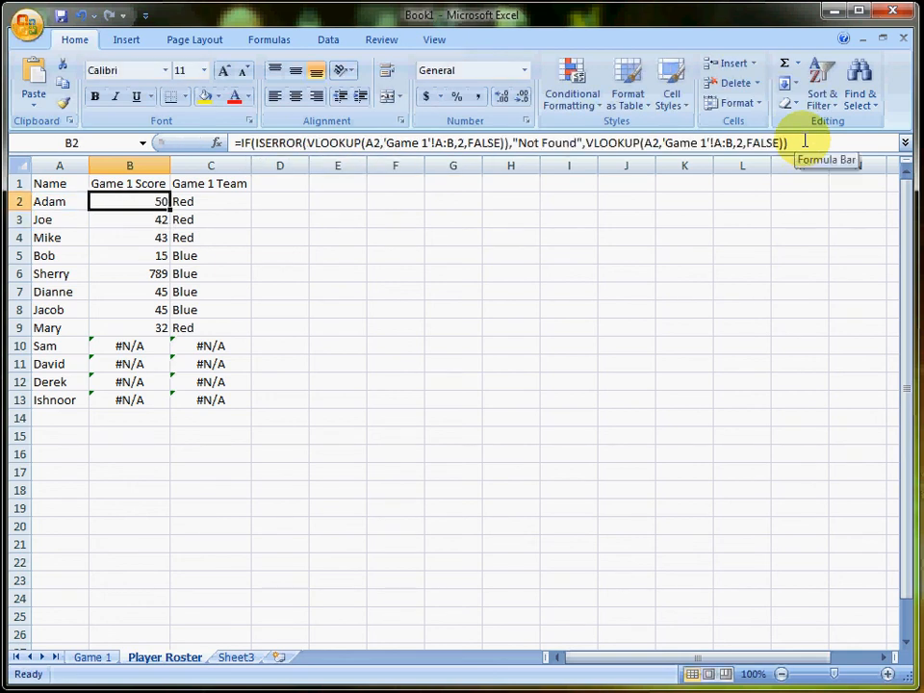
- Copy B2's formula down the Game 1 Score column through B13
{"action": "key", "text": "ctrl+c"}
{"action": "left_click", "coordinate": [128, 399], "text": "shift"}
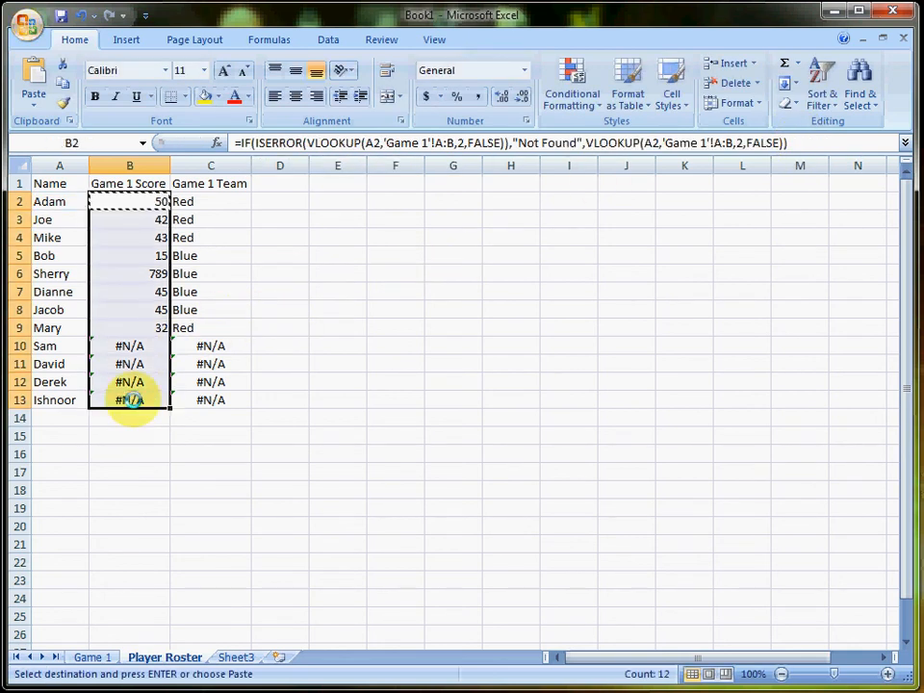
{"action": "key", "text": "ctrl+v"}
{"action": "left_click", "coordinate": [128, 356]}
- Center the Game 1 Score values in B2:B13 horizontally
{"action": "left_click_drag", "start_coordinate": [137, 400], "coordinate": [130, 197]}
{"action": "right_click", "coordinate": [135, 204]}
{"action": "left_click", "coordinate": [190, 186]}
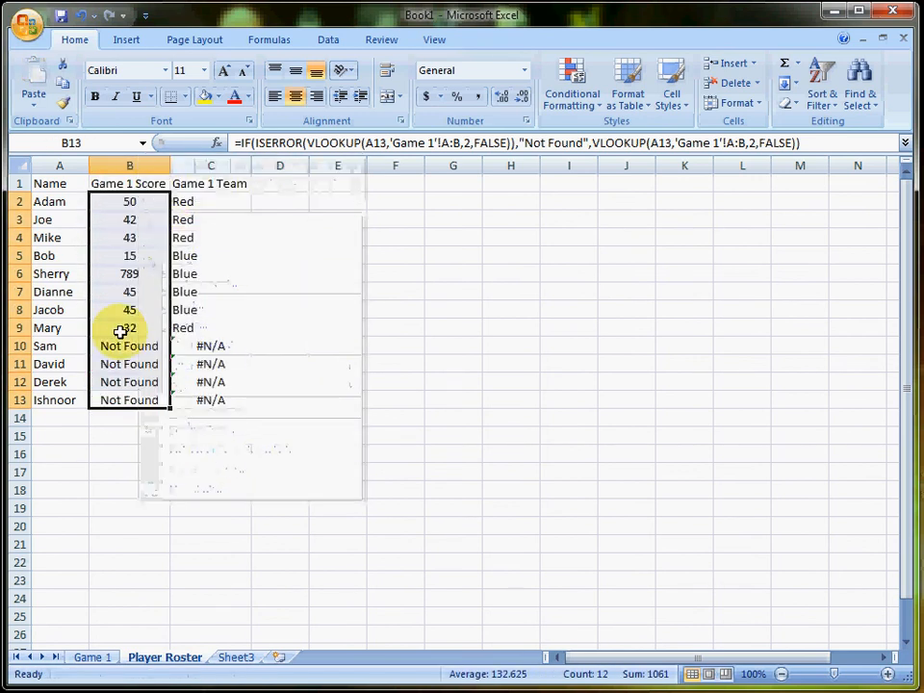
{"action": "left_click", "coordinate": [125, 344]}
{"action": "left_click", "coordinate": [129, 203]}
- Put IF(ISERROR( in front of the VLOOKUP in C2's formula
{"action": "left_click", "coordinate": [214, 200]}
{"action": "left_click", "coordinate": [241, 142]}
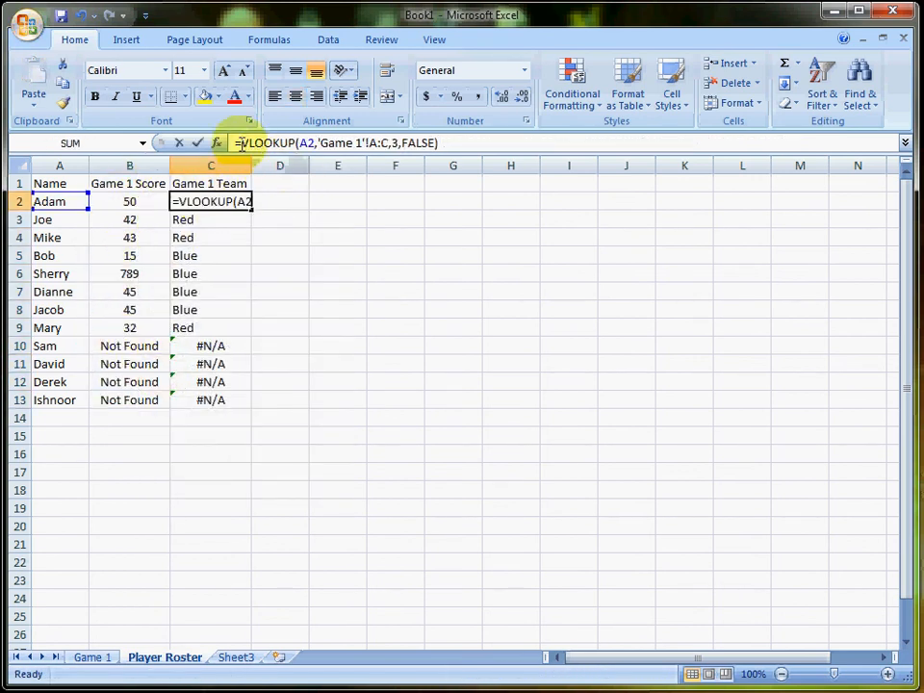
{"action": "type", "text": "IF(IS"}
{"action": "type", "text": "ERR"}
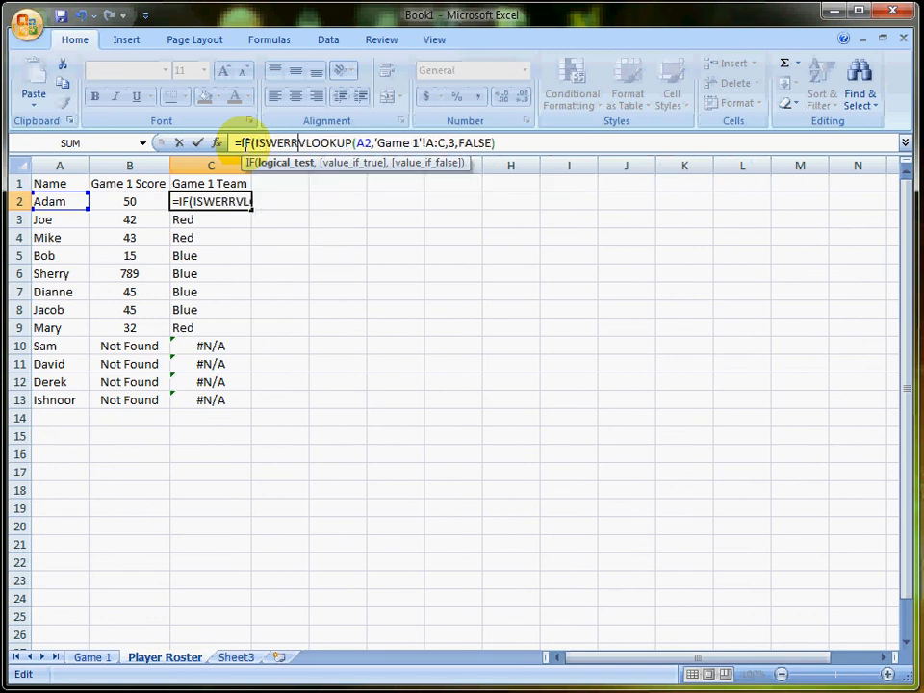
{"action": "type", "text": "OR("}
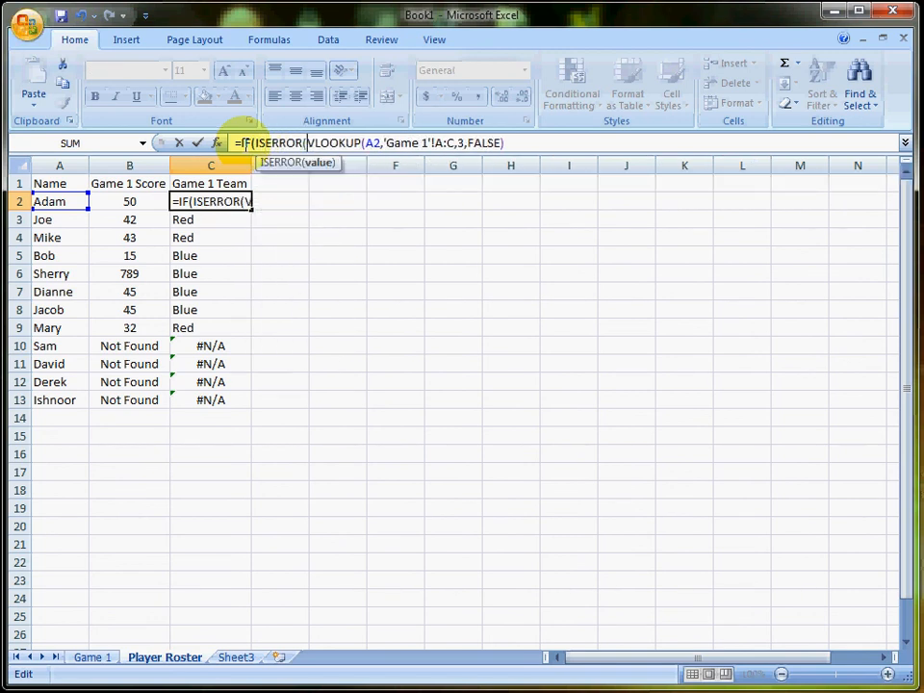
- Complete C2's formula to return "Not Found" on an error and VLOOKUP(A2,'Game 1'!A:C,3,FALSE) otherwise, and enter it
{"action": "key", "text": "shift+End"}
{"action": "key", "text": "End"}
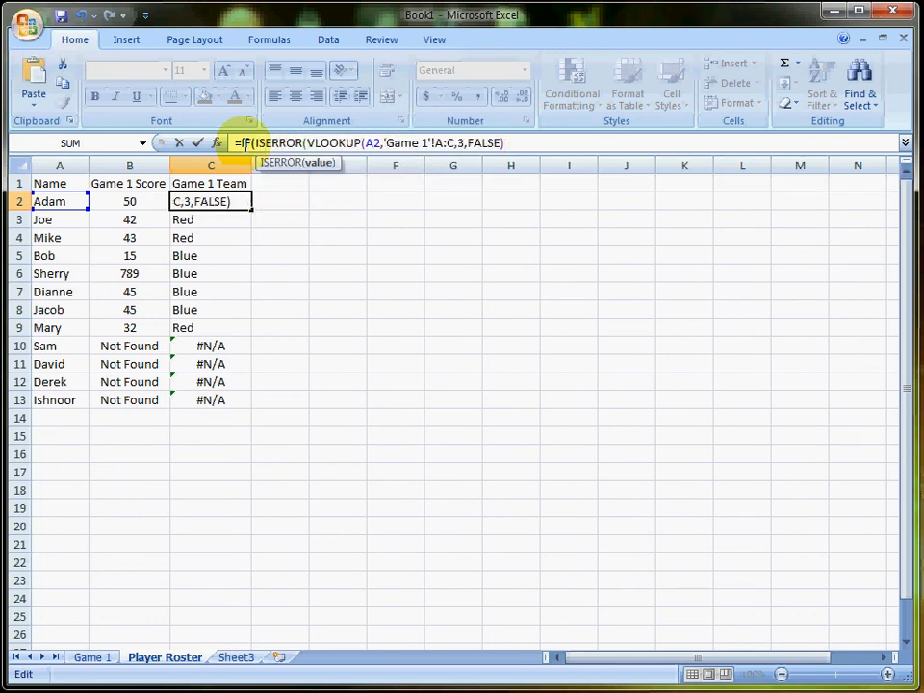
{"action": "type", "text": "),\"Not Found\","}
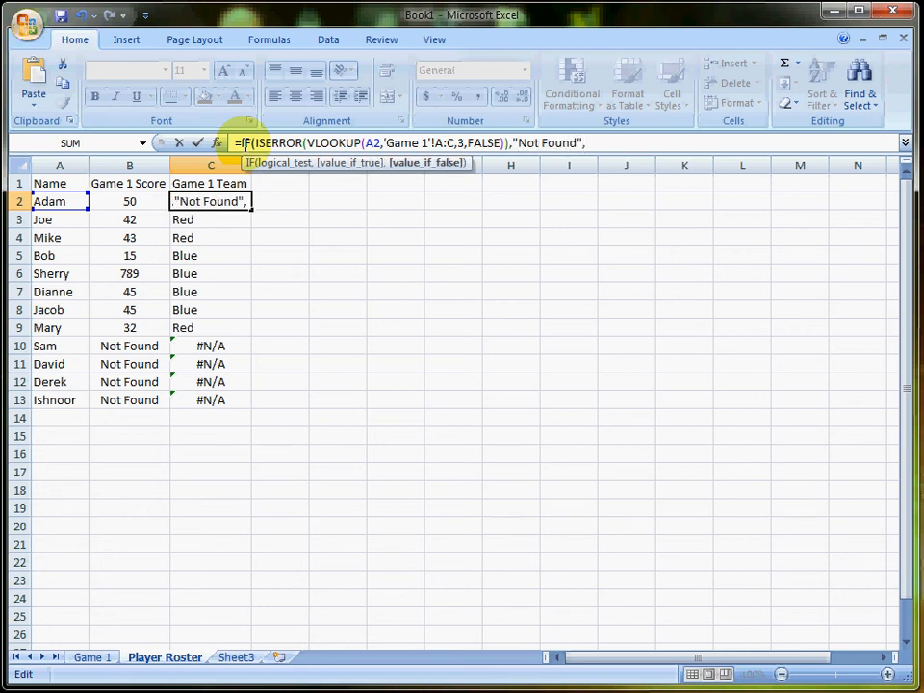
{"action": "key", "text": "Return"}
{"action": "key", "text": "Up"}
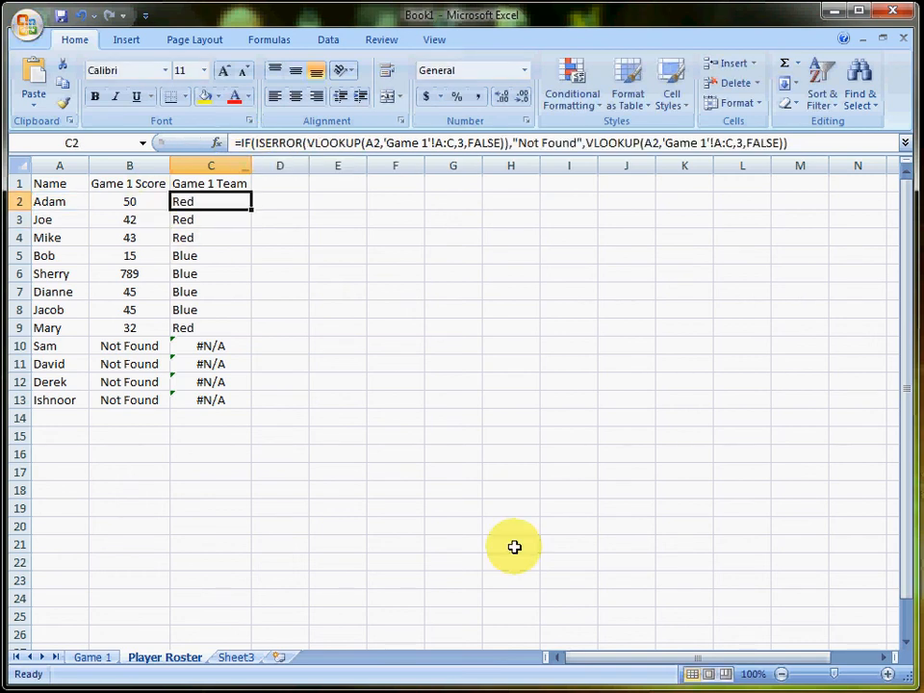
- Copy C2's formula down the Game 1 Team column through C13
{"action": "key", "text": "ctrl+c"}
{"action": "left_click", "coordinate": [218, 401], "text": "shift"}
{"action": "key", "text": "ctrl+v"}
{"action": "key", "text": "Escape"}
{"action": "left_click", "coordinate": [175, 350]}
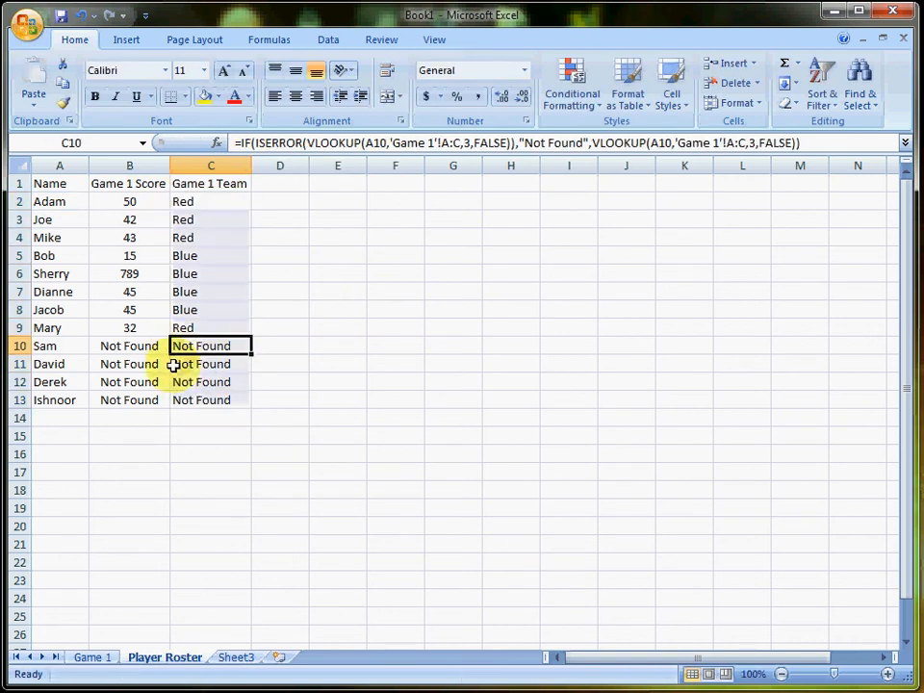
{"action": "left_click", "coordinate": [175, 366]}
{"action": "left_click", "coordinate": [144, 370]}
{"action": "left_click_drag", "start_coordinate": [132, 349], "coordinate": [135, 367]}
{"action": "left_click", "coordinate": [190, 385]}
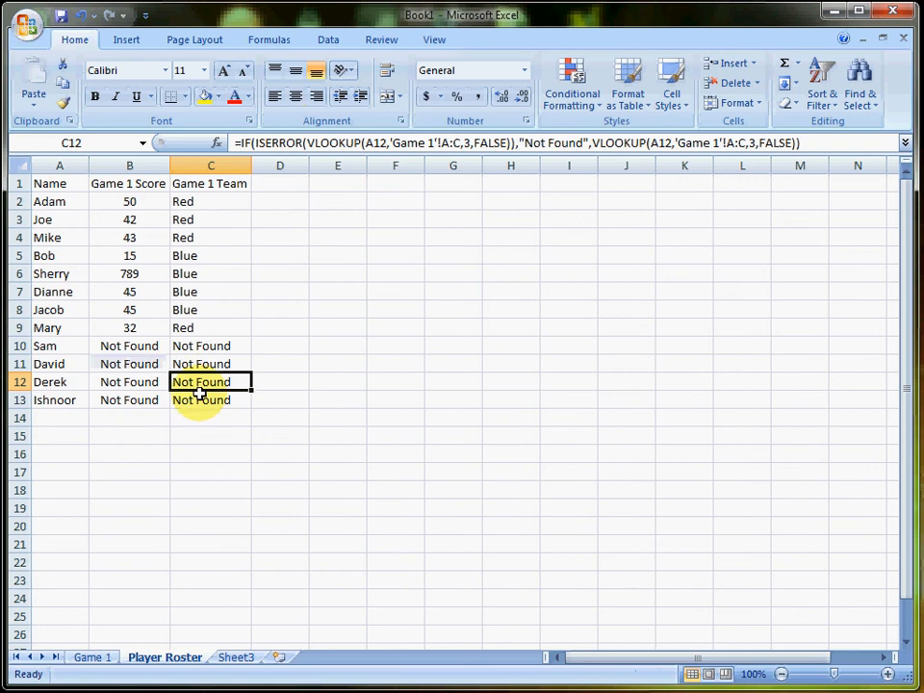
- Center the Game 1 Team values in C2:C13 horizontally
{"action": "left_click", "coordinate": [206, 401]}
{"action": "left_click_drag", "start_coordinate": [206, 401], "coordinate": [206, 205]}
{"action": "right_click", "coordinate": [206, 203]}
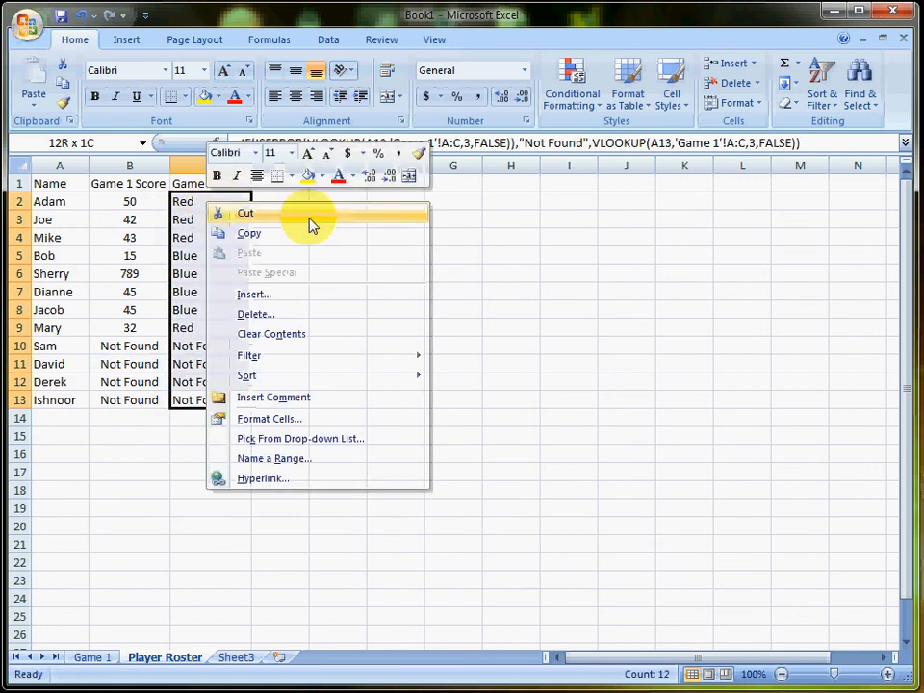
{"action": "left_click", "coordinate": [259, 178]}
{"action": "left_click", "coordinate": [211, 274]}
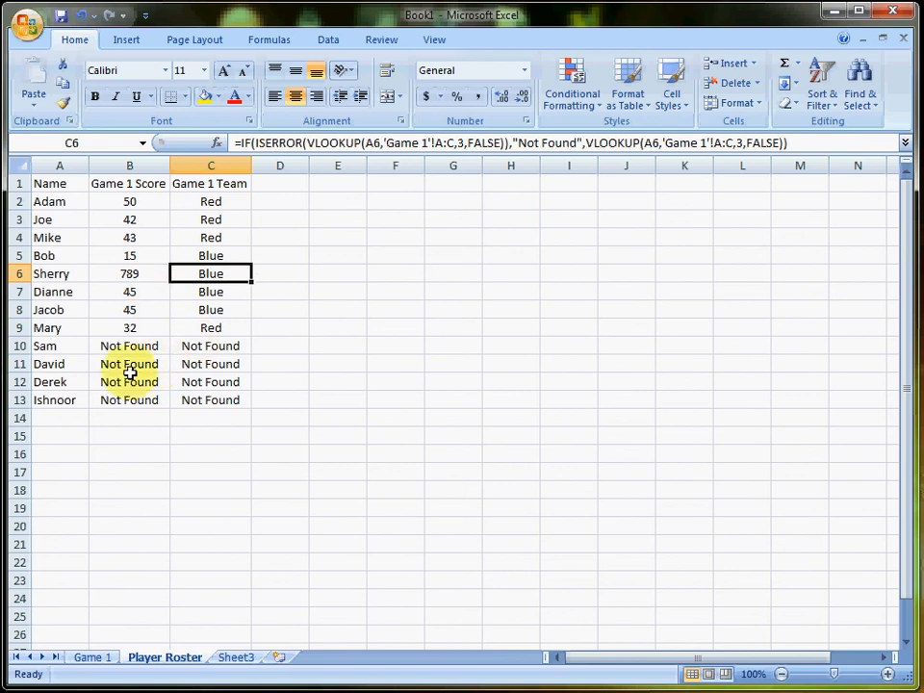
- Switch to the Game 1 sheet to view its source data
{"action": "left_click", "coordinate": [92, 657]}
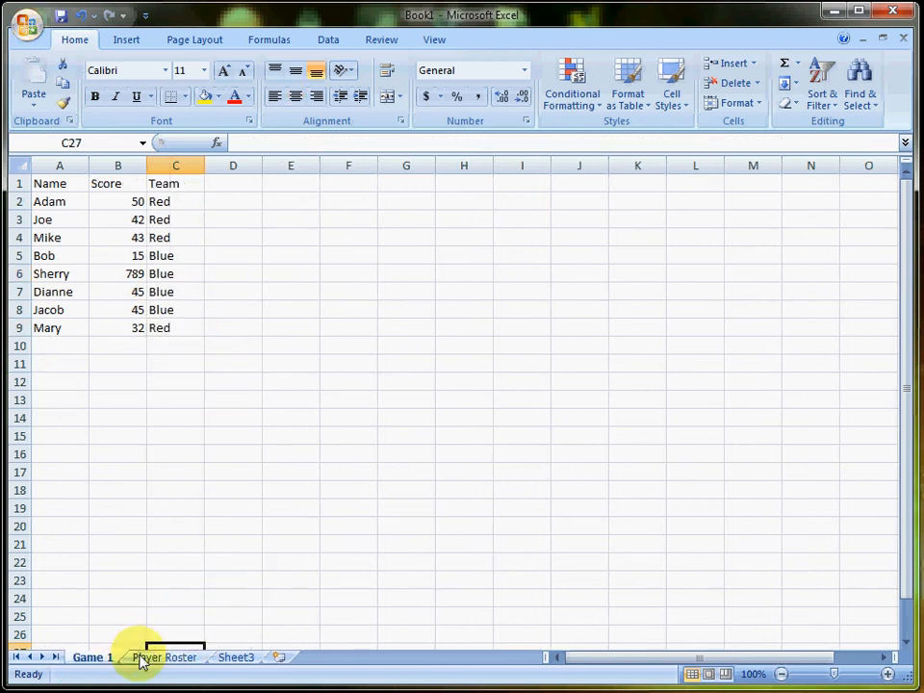